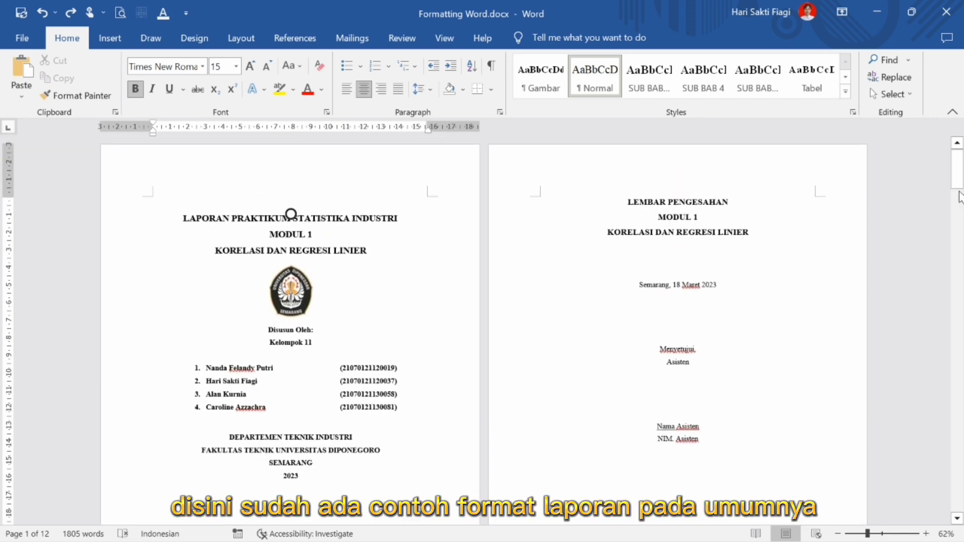
Step: Check the header area of the cover page for section labels, then exit header editing
mouse_move(960, 179)
mouse_down()
mouse_move(959, 485)
mouse_move(962, 163)
mouse_up()
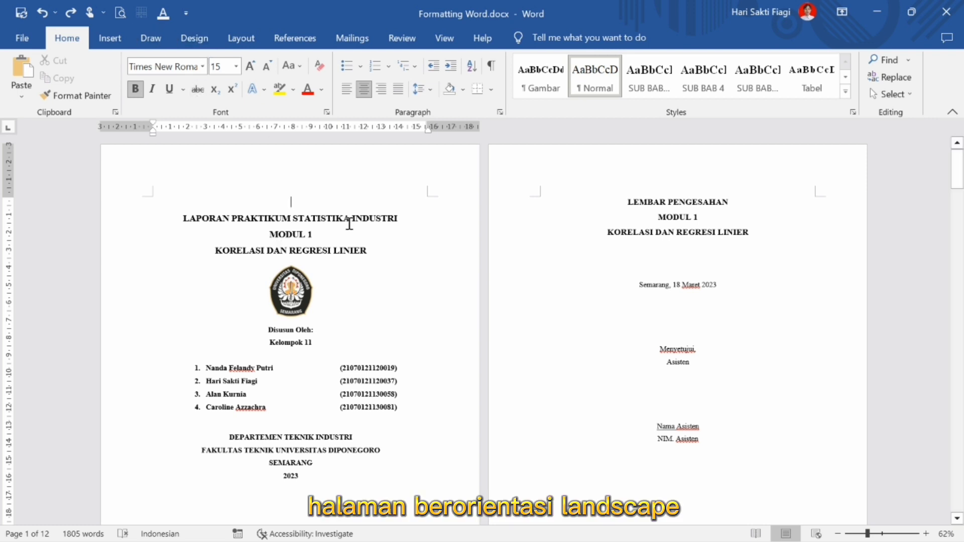
double_click(308, 154)
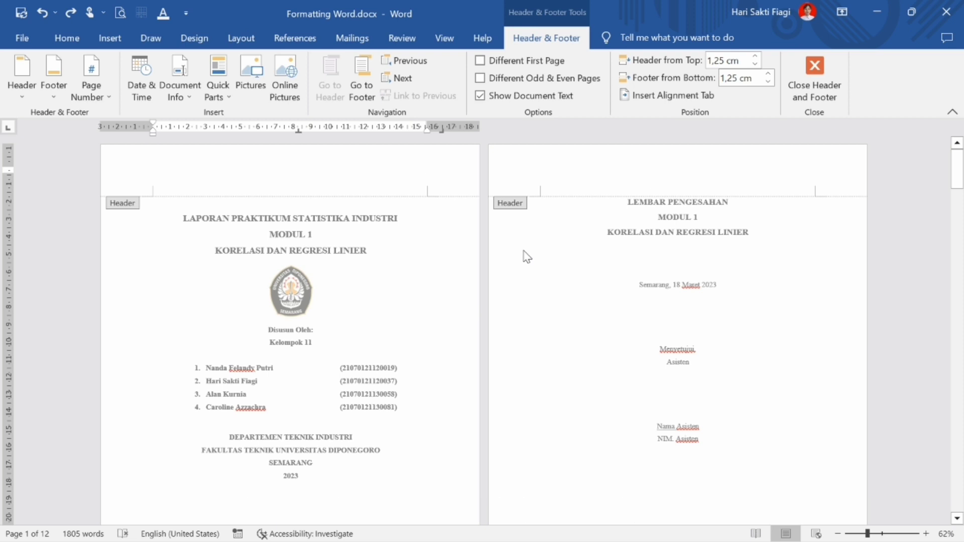
click(807, 111)
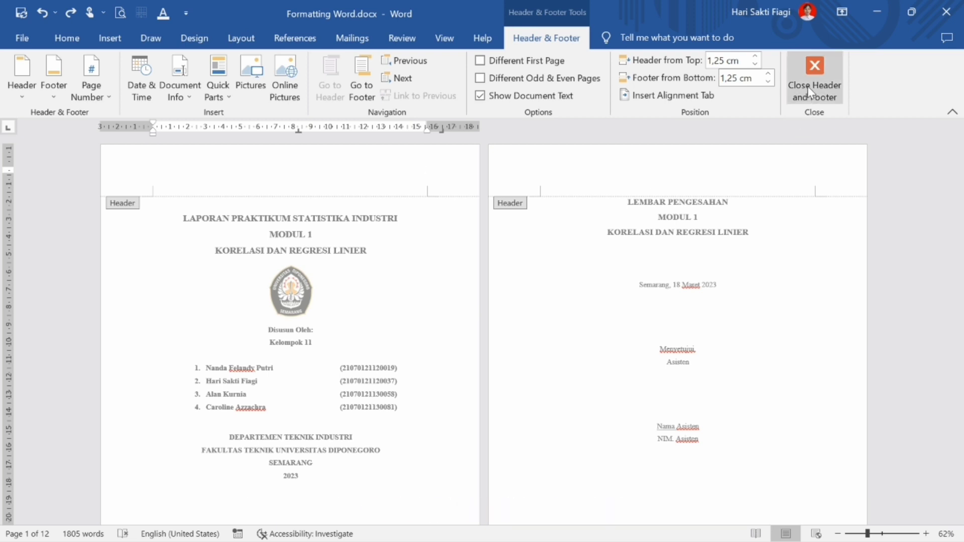
Step: Insert a Next Page section break directly before the LEMBAR PENGESAHAN heading
click(626, 205)
click(621, 201)
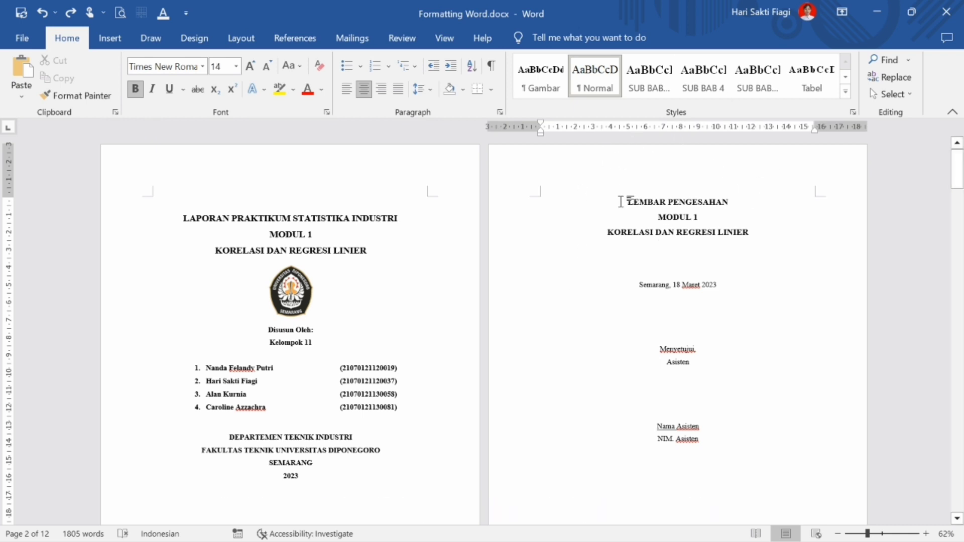
click(241, 38)
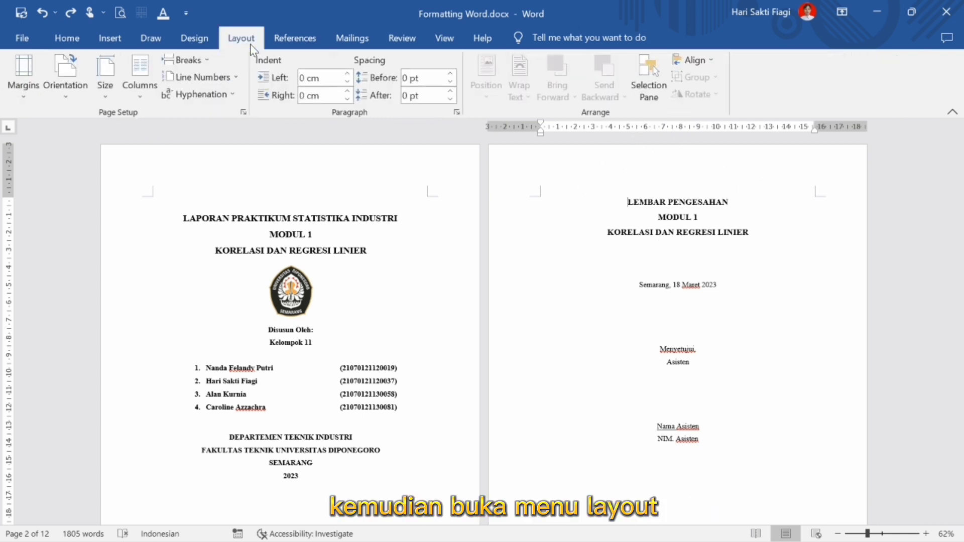
click(184, 61)
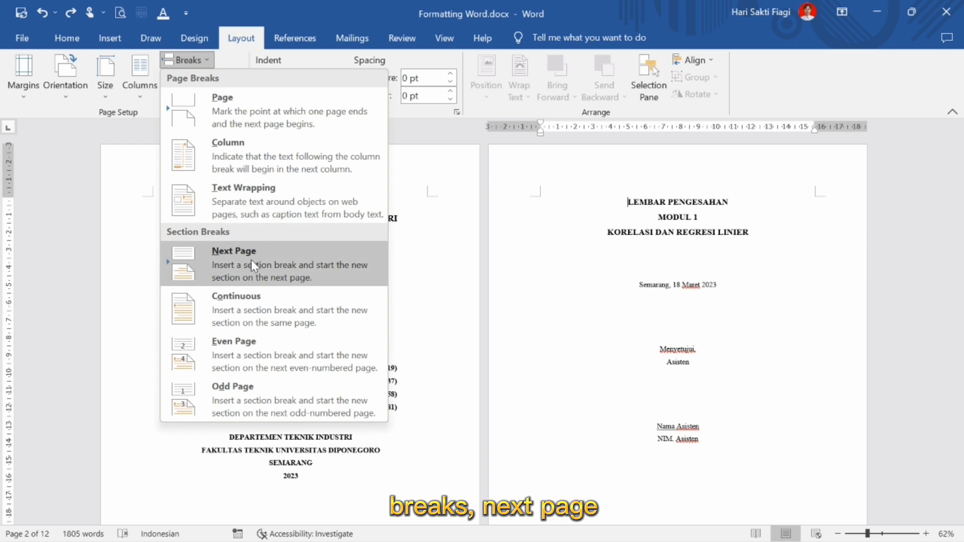
click(251, 260)
Step: Check the section labels in the headers of the cover and LEMBAR PENGESAHAN pages, then exit header editing
double_click(567, 160)
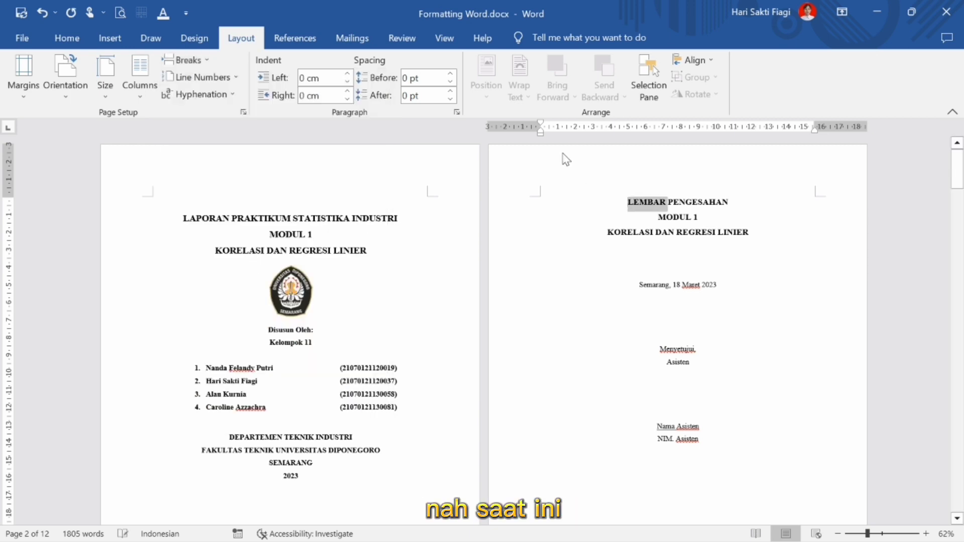
double_click(522, 162)
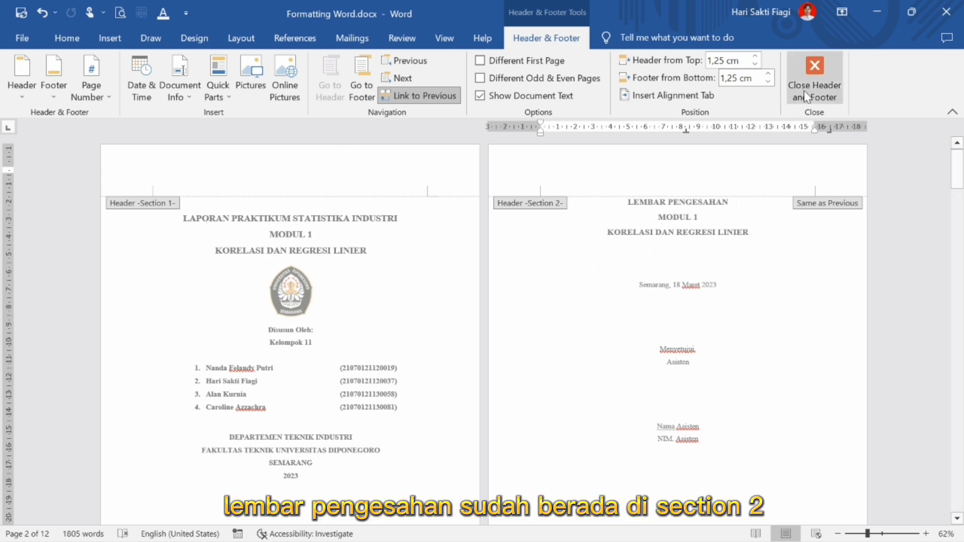
click(810, 79)
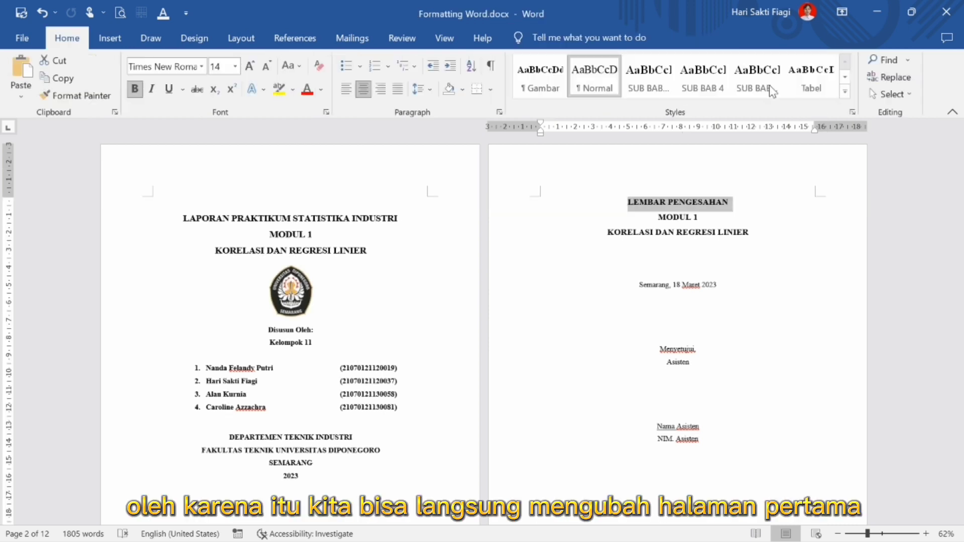
Step: Change the page orientation of the cover page's section to Landscape
click(184, 218)
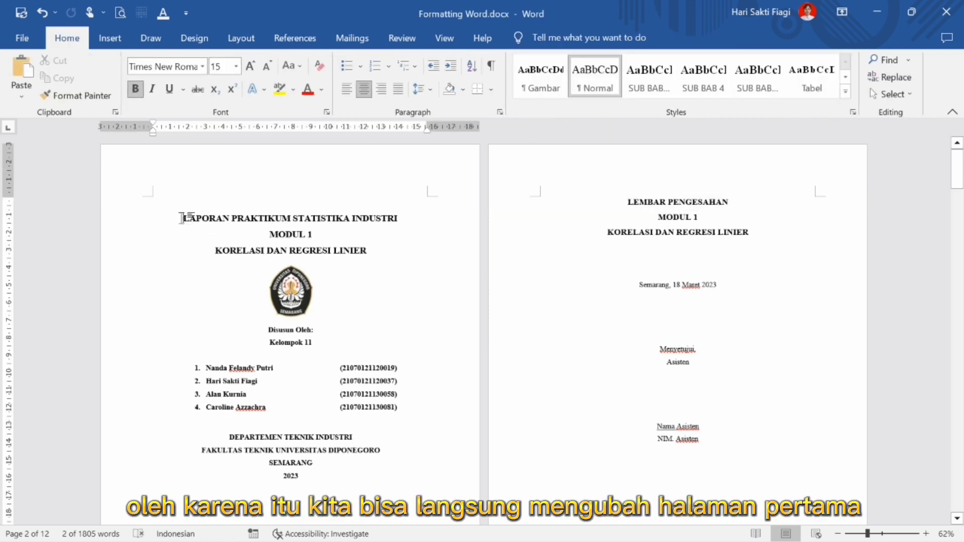
click(242, 37)
click(86, 83)
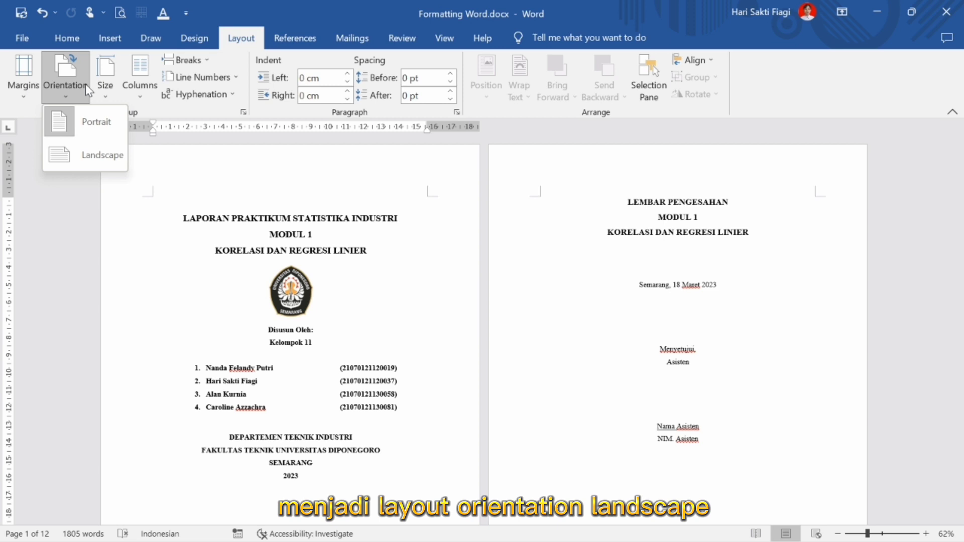
click(87, 152)
Step: Shrink the university logo proportionally so all the cover text, including the year 2023, fits on one page
scroll(464, 329, down, 3)
scroll(464, 329, up, 2)
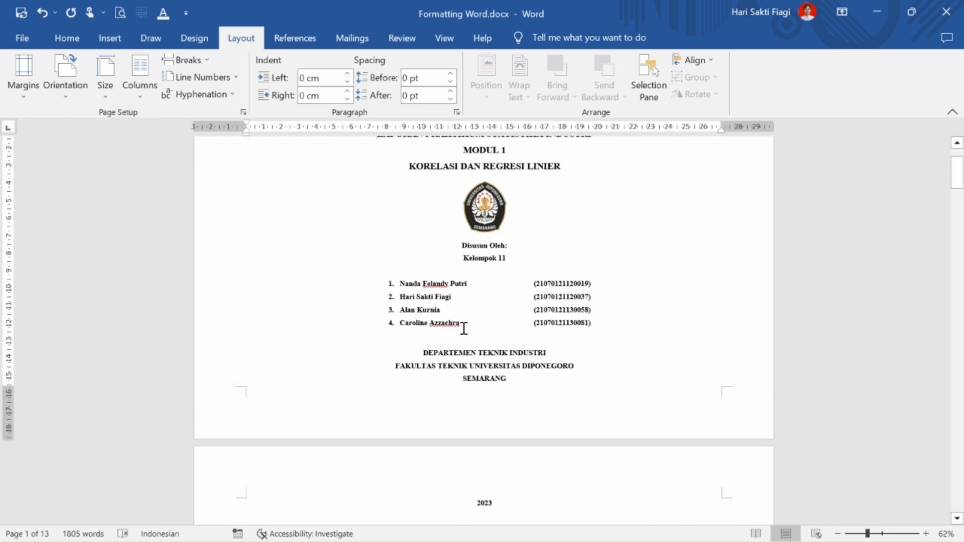
click(485, 206)
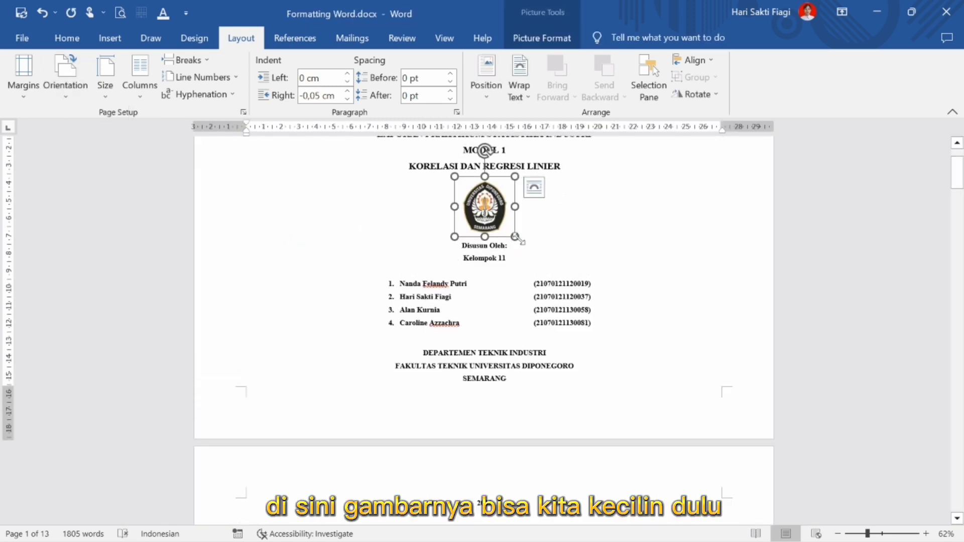
drag(515, 236, 505, 222)
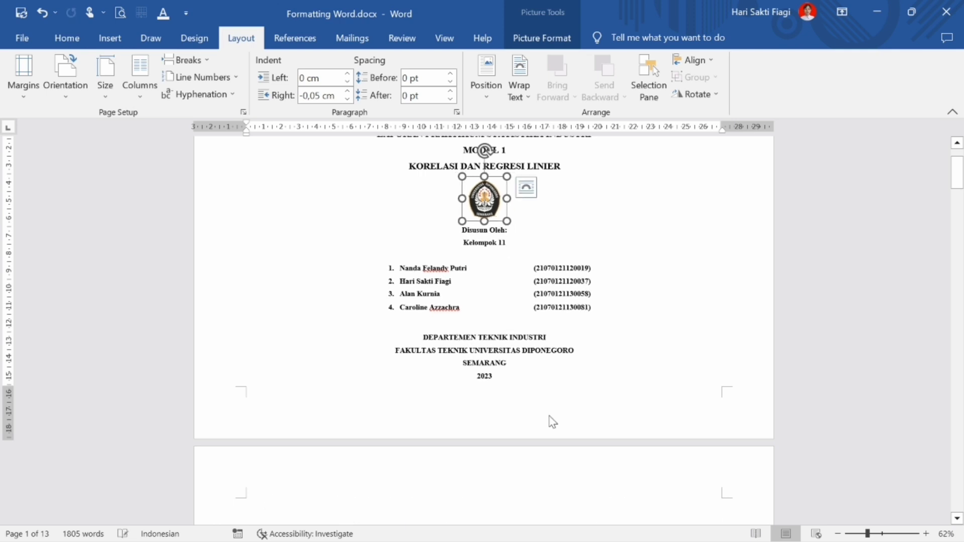
Step: Delete the blank page that follows the landscape cover page
scroll(550, 416, down, 3)
click(508, 383)
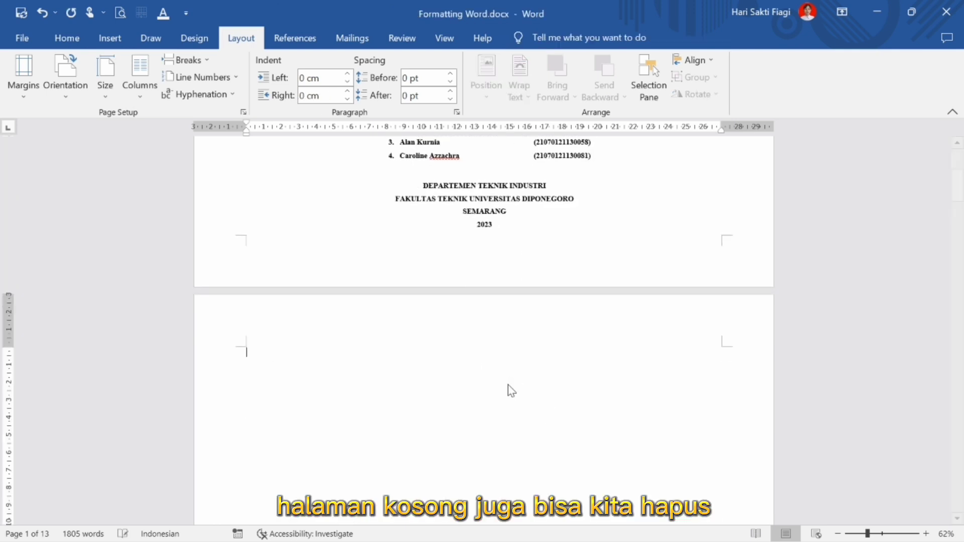
key(BackSpace)
Step: Examine the header and footer section labels on the LEMBAR PENGESAHAN and KATA PENGANTAR pages, then exit header and footer editing
scroll(511, 390, down, 3)
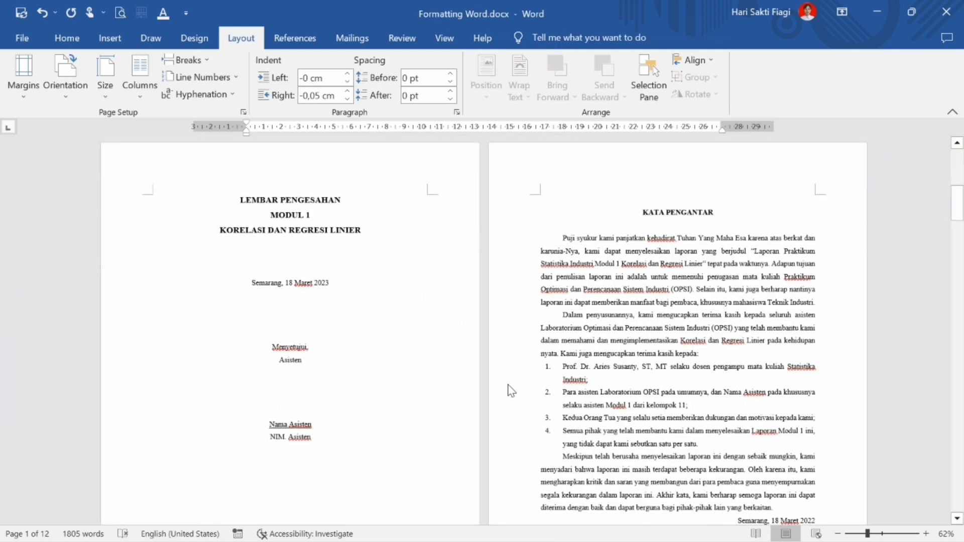
double_click(350, 158)
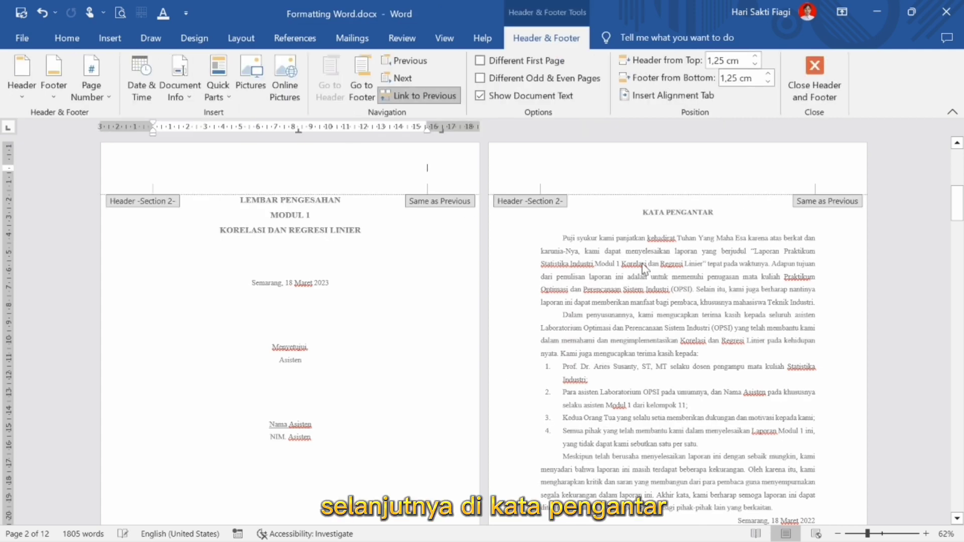
scroll(682, 283, down, 2)
scroll(682, 283, up, 1)
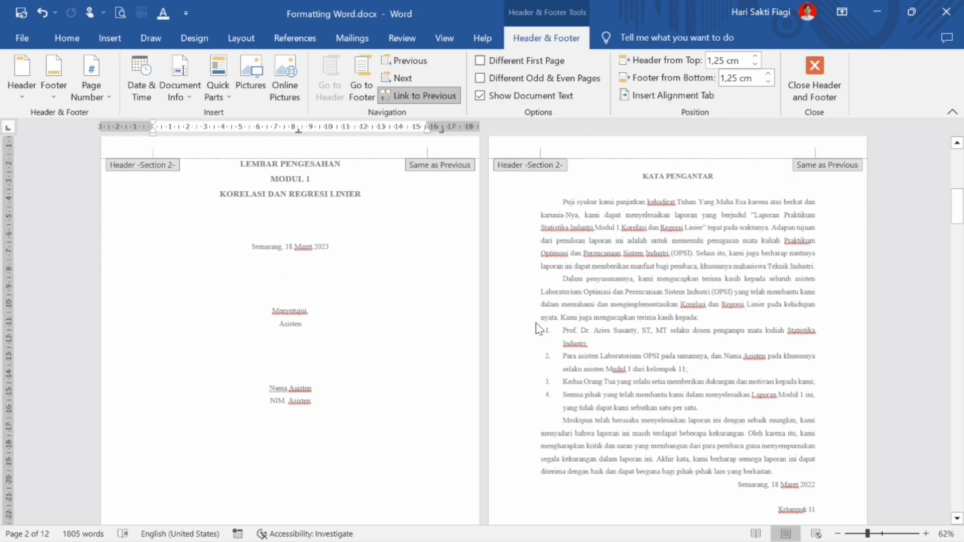
scroll(706, 329, down, 2)
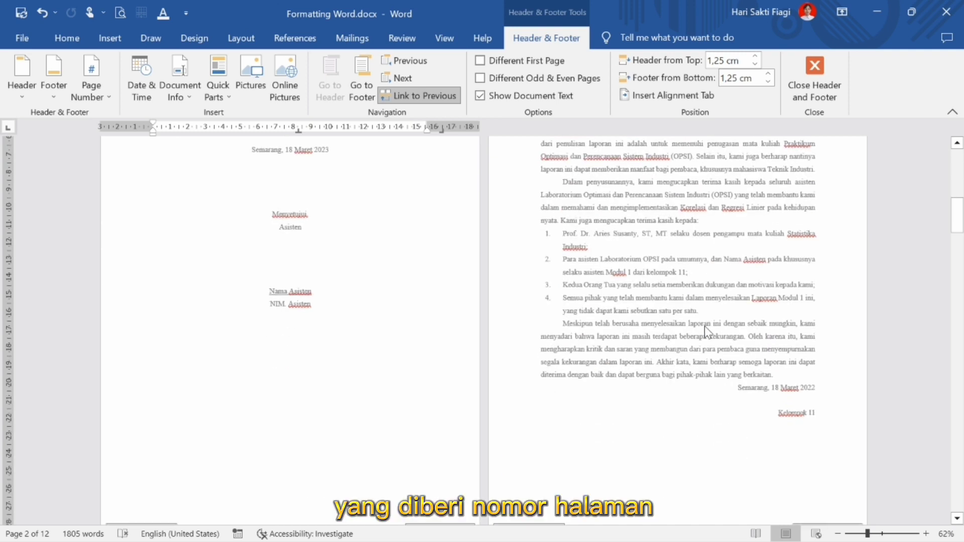
scroll(704, 327, down, 2)
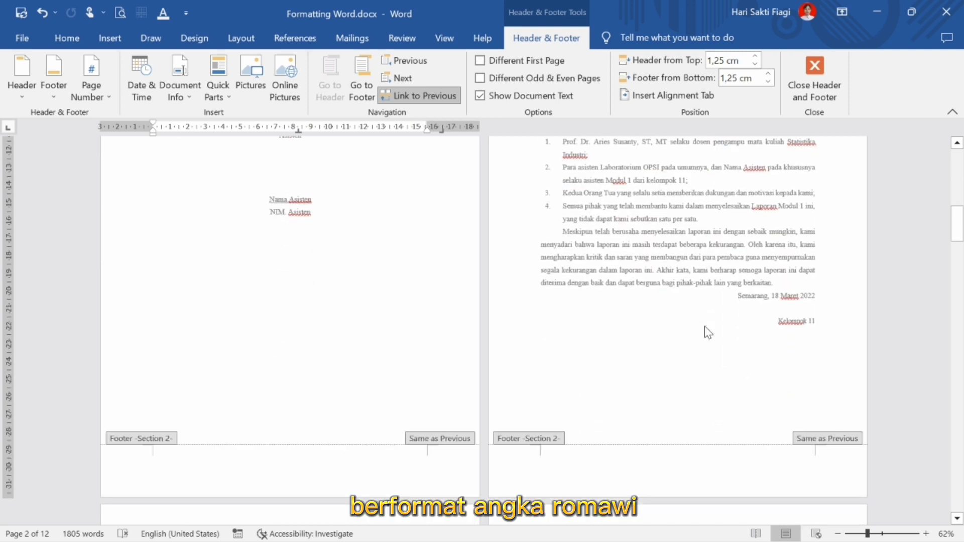
scroll(704, 327, up, 4)
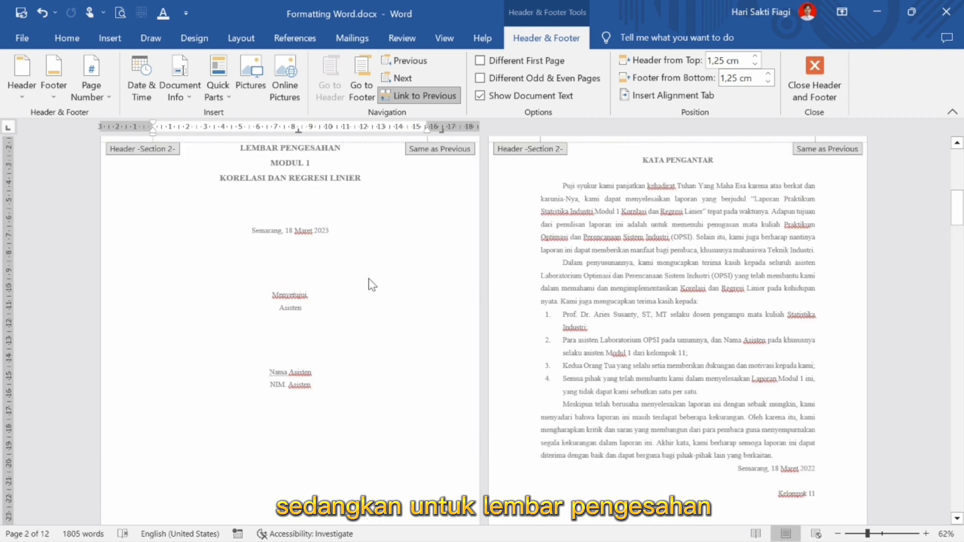
scroll(700, 256, up, 6)
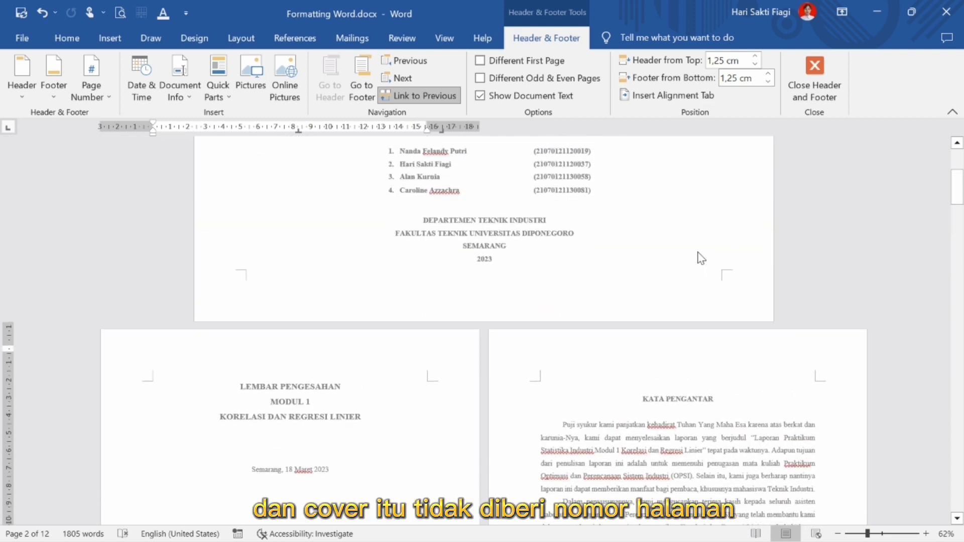
scroll(630, 283, up, 5)
scroll(631, 282, down, 9)
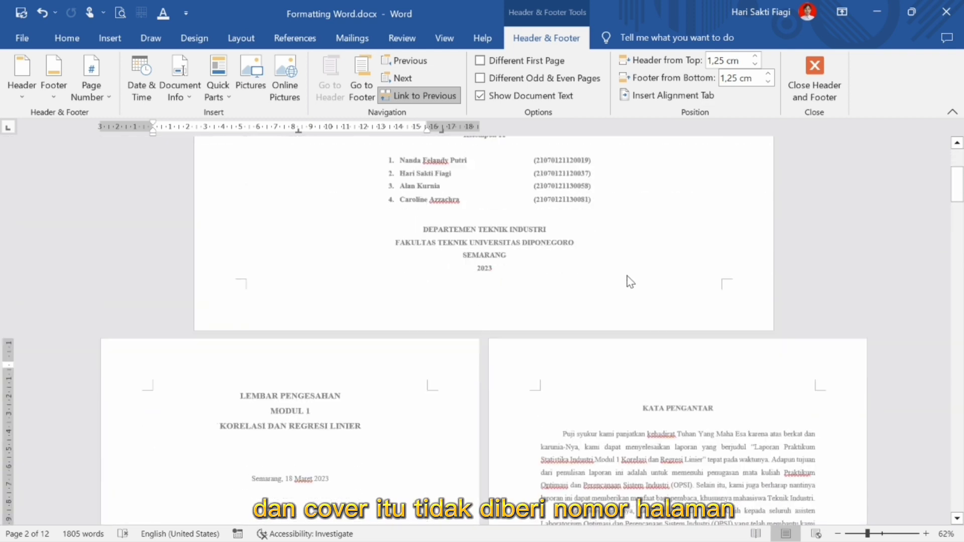
click(814, 68)
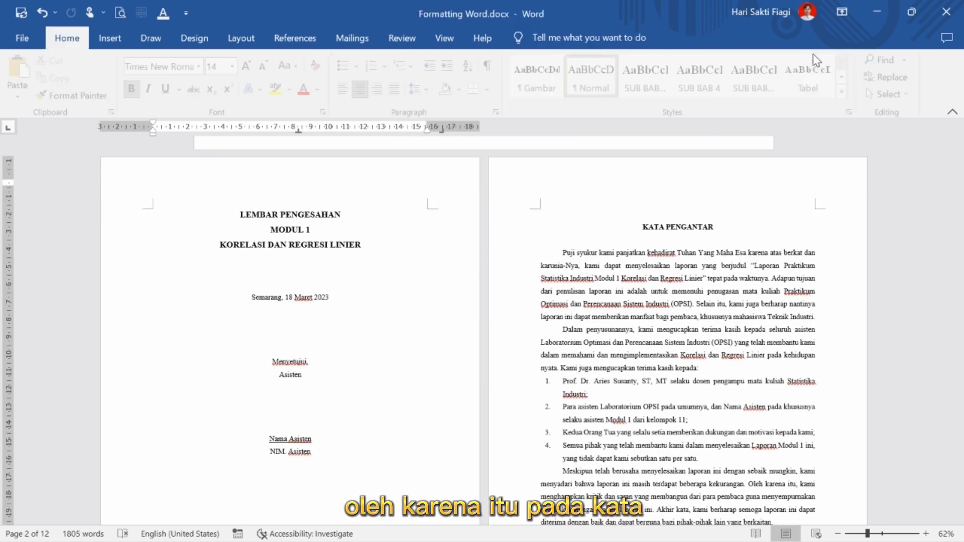
Step: Insert a Next Page section break directly before the KATA PENGANTAR heading
click(645, 230)
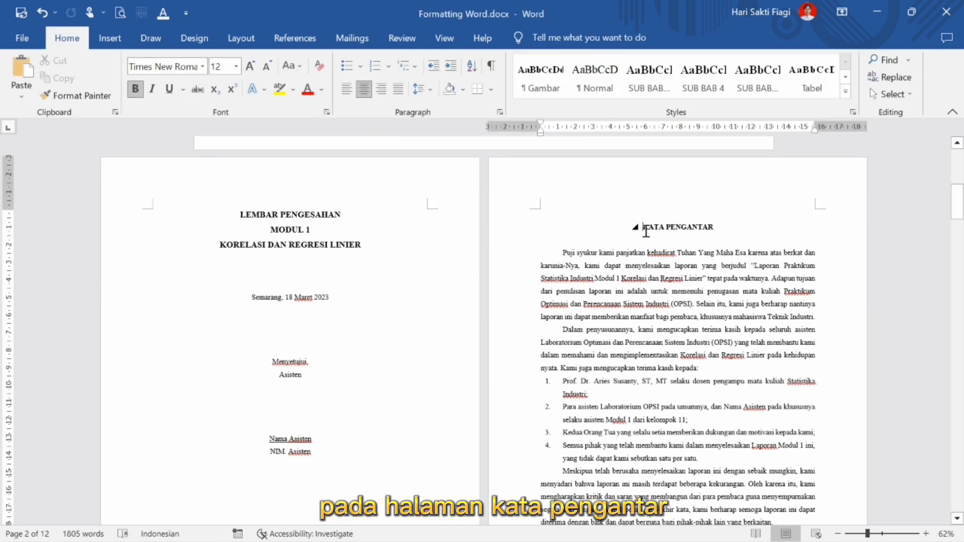
click(241, 38)
click(200, 60)
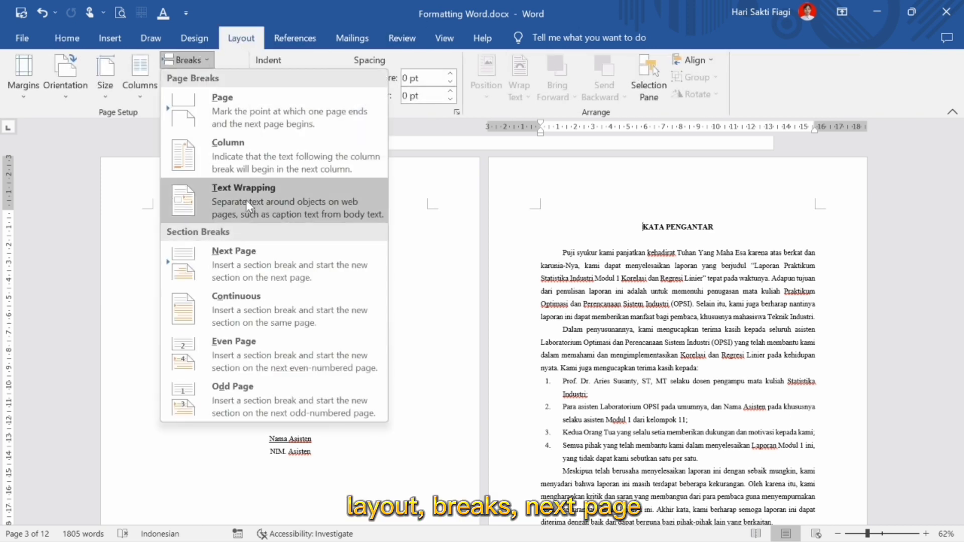
click(248, 253)
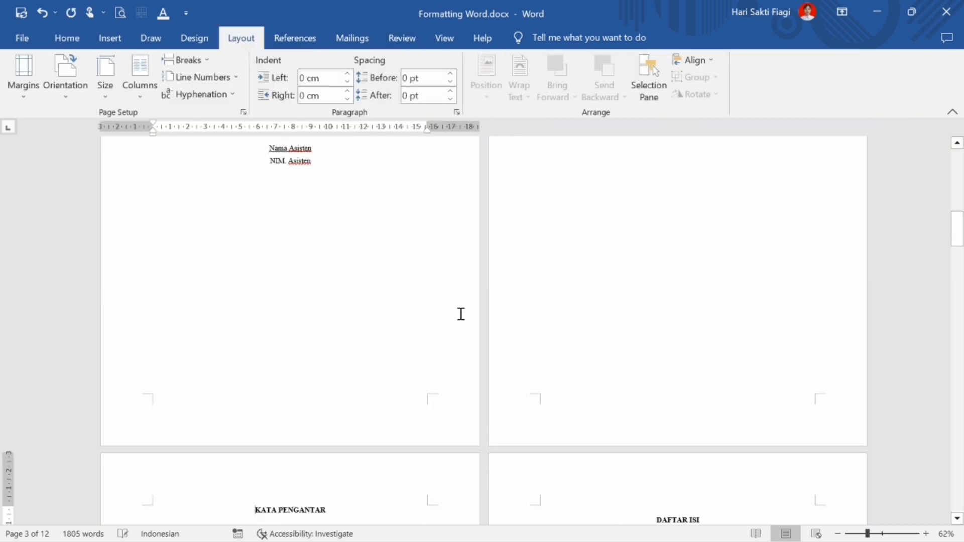
Step: Delete the blank page between LEMBAR PENGESAHAN and KATA PENGANTAR
scroll(467, 342, up, 3)
scroll(632, 243, up, 3)
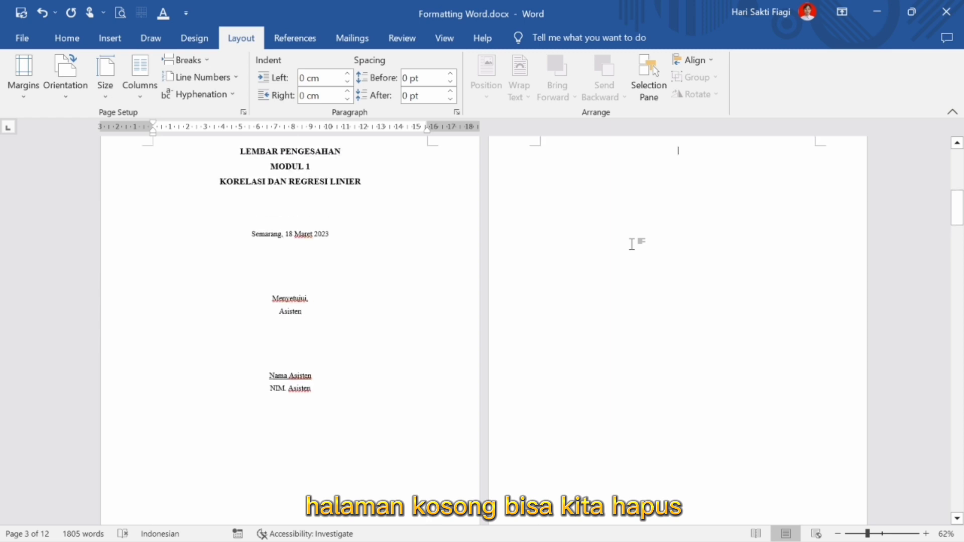
key(BackSpace)
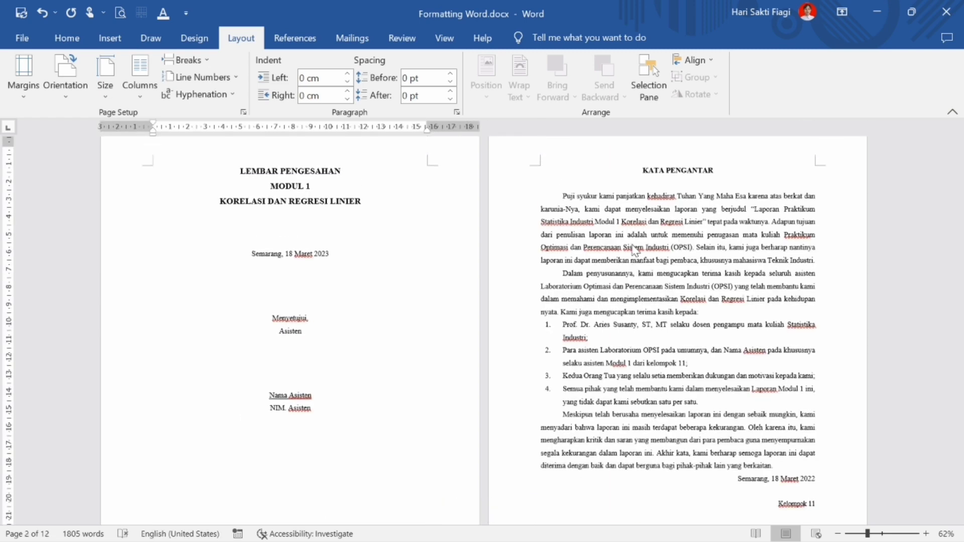
Step: Unlink the Section 3 footer on the KATA PENGANTAR page from the previous section
scroll(634, 248, down, 5)
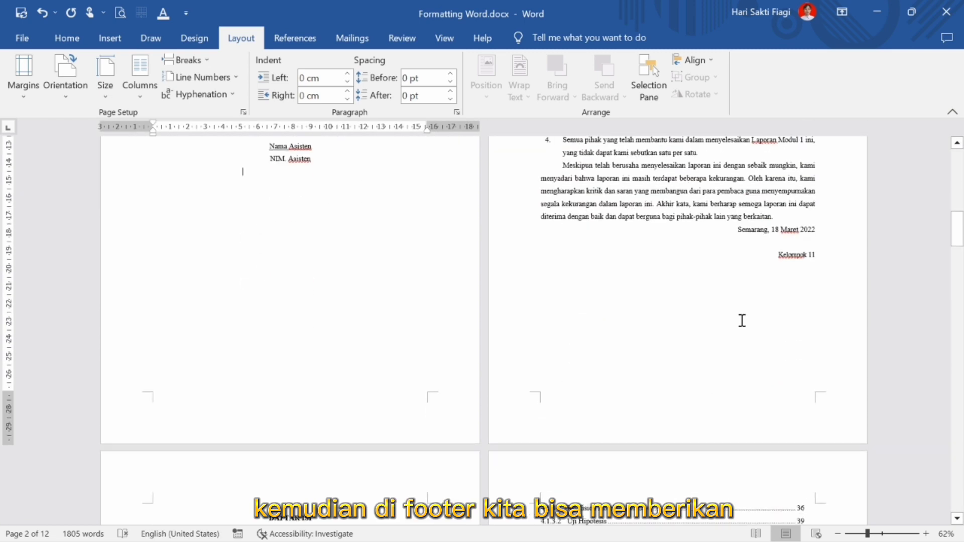
double_click(693, 423)
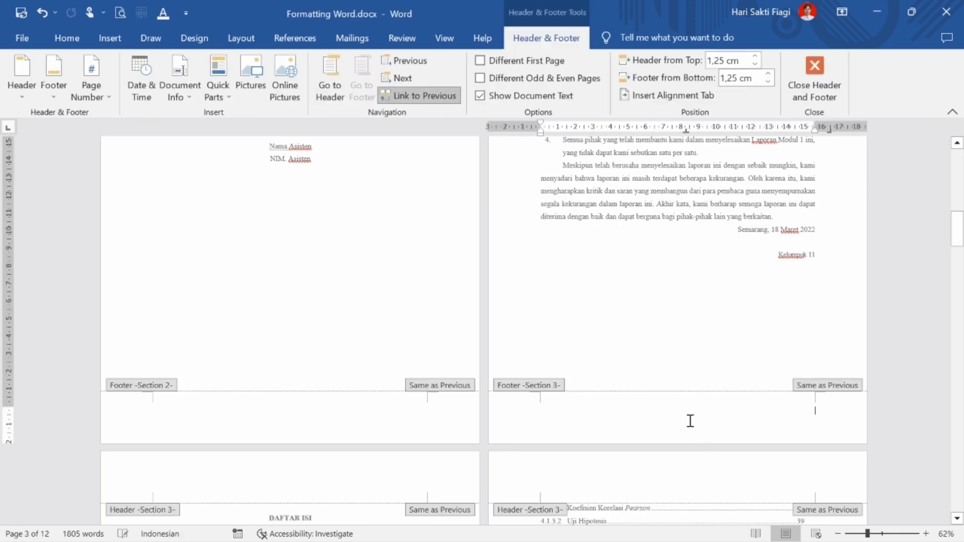
click(431, 98)
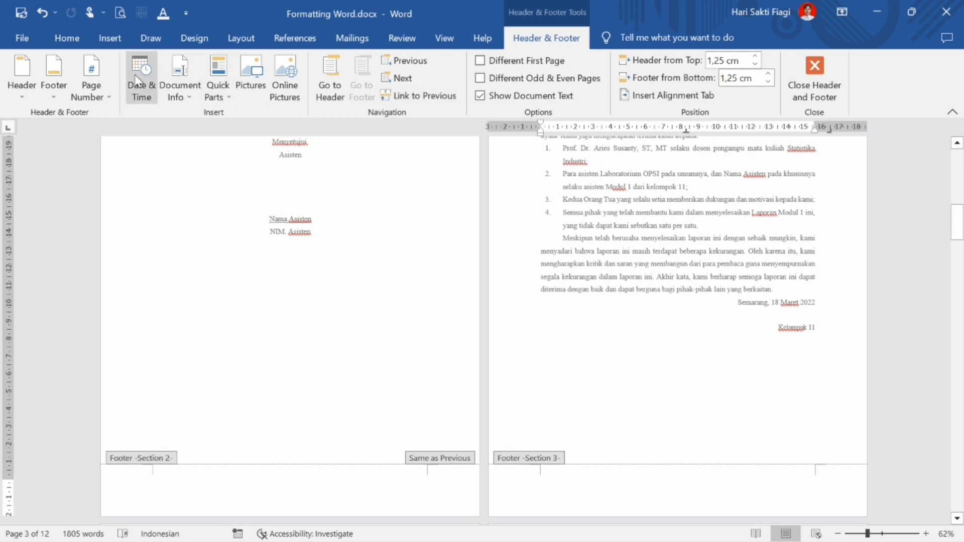
Step: Insert a right-aligned page number at the bottom of the page in the Section 3 footer
click(98, 89)
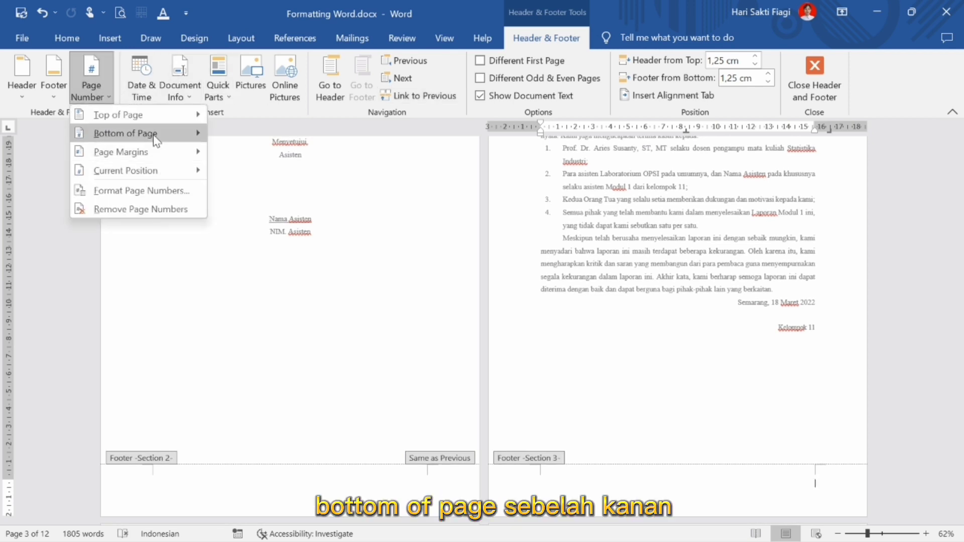
mouse_move(156, 140)
click(340, 327)
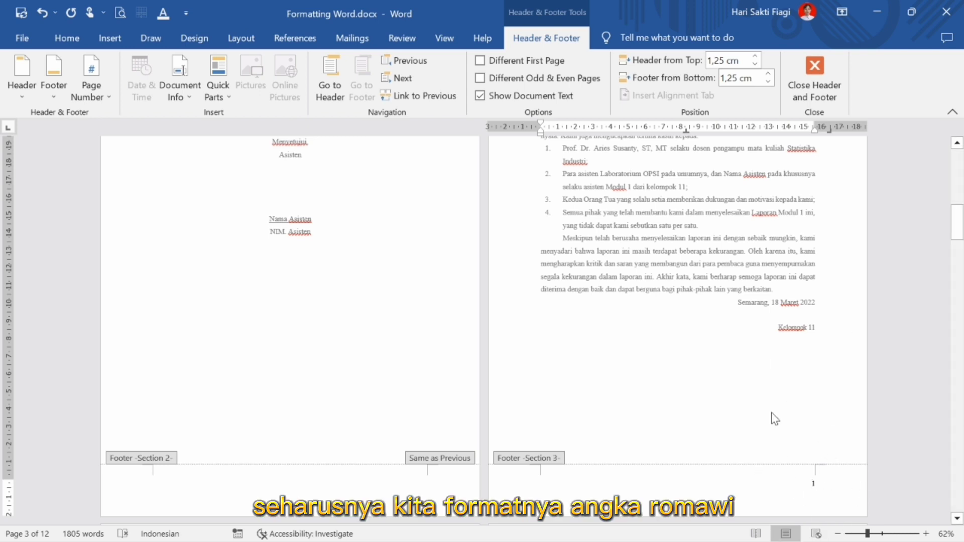
Step: Format the Section 3 page numbers as i, ii, iii starting at iii, and close the footer
click(83, 102)
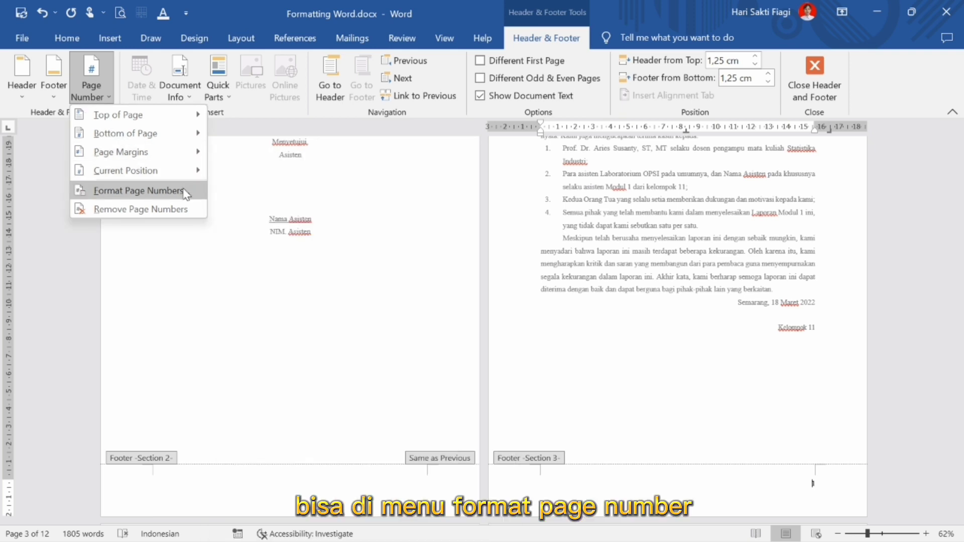
click(186, 194)
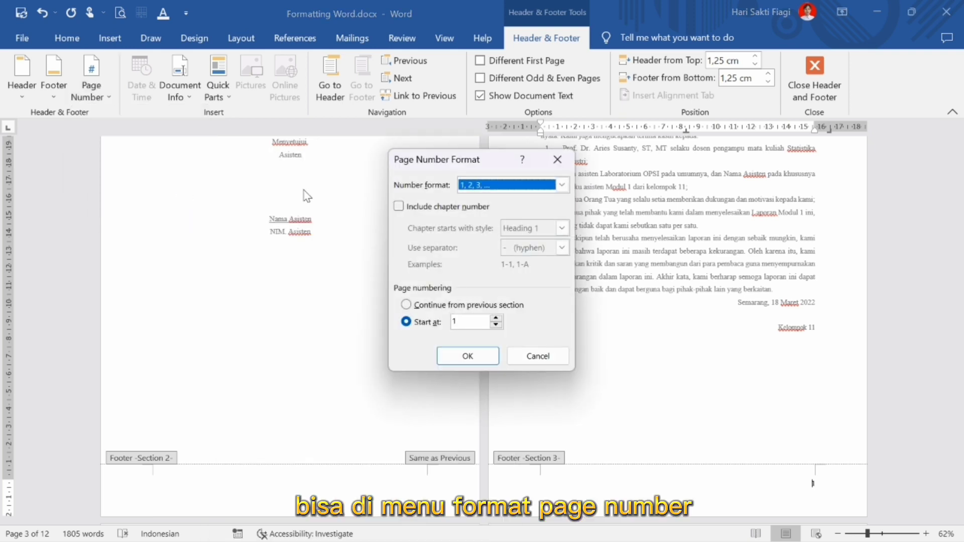
click(562, 185)
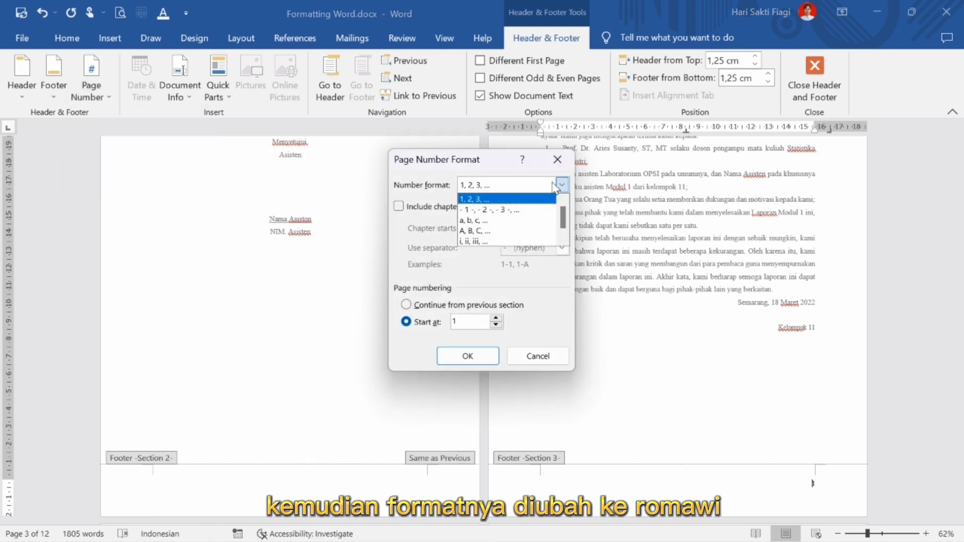
click(477, 241)
click(471, 323)
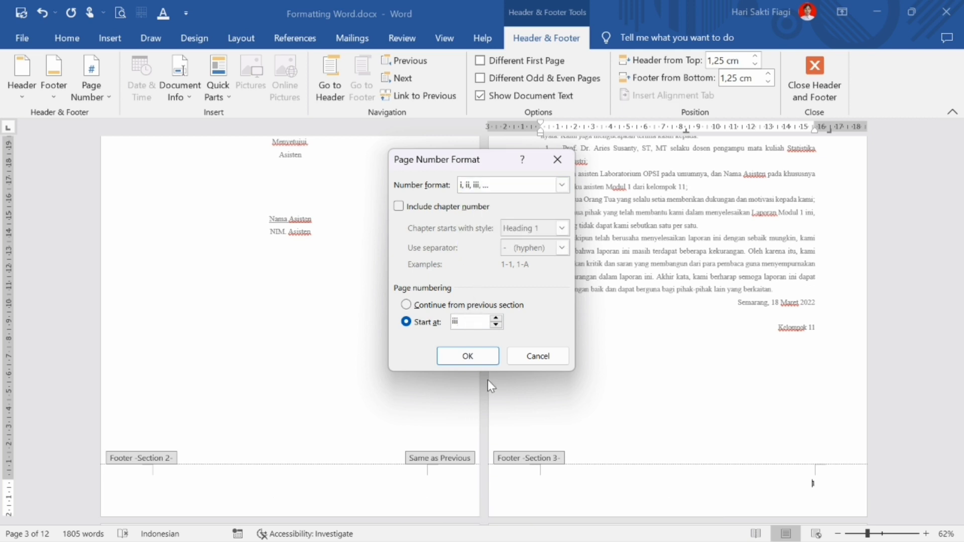
click(471, 354)
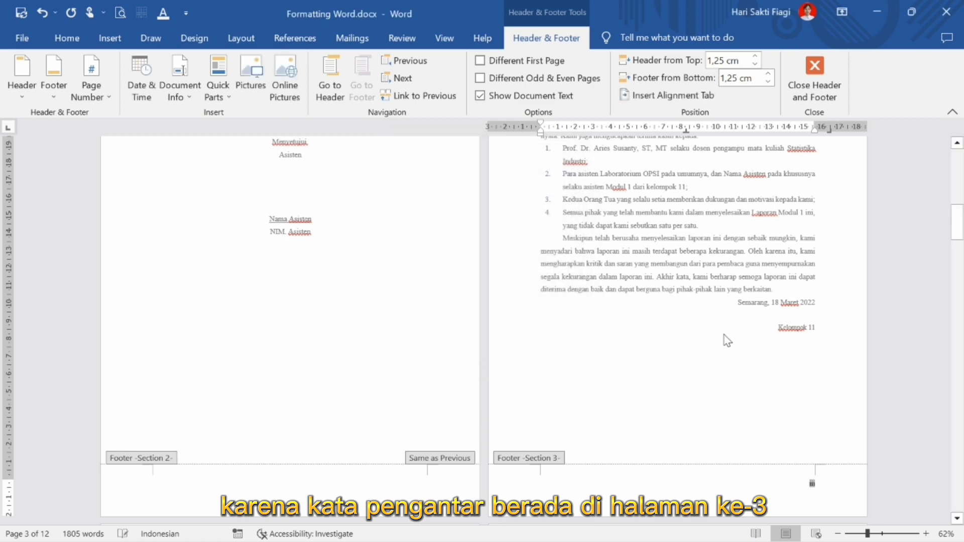
scroll(727, 339, up, 8)
scroll(725, 336, down, 3)
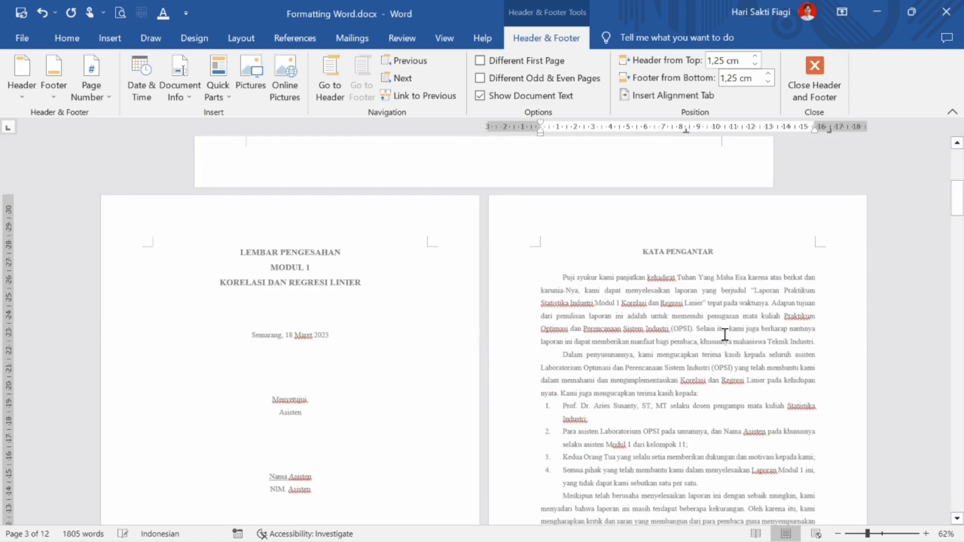
scroll(725, 335, down, 6)
click(823, 77)
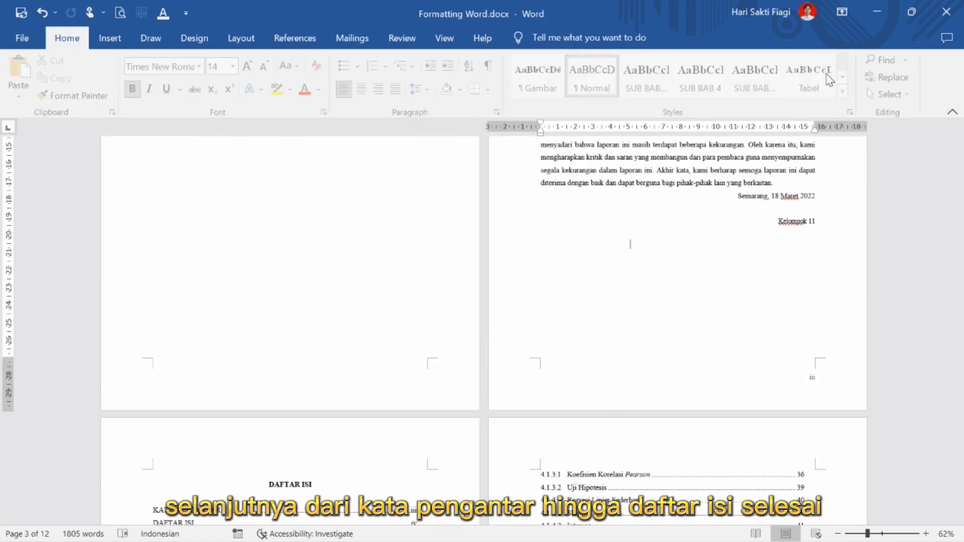
Step: Examine the page numbering from the DAFTAR ISI pages through to the BAB I page
scroll(747, 204, down, 9)
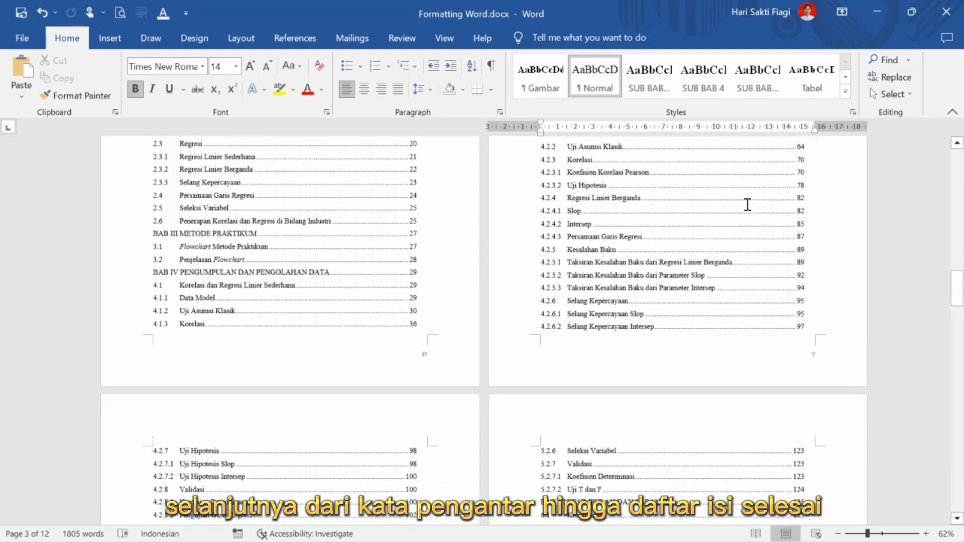
scroll(747, 205, down, 10)
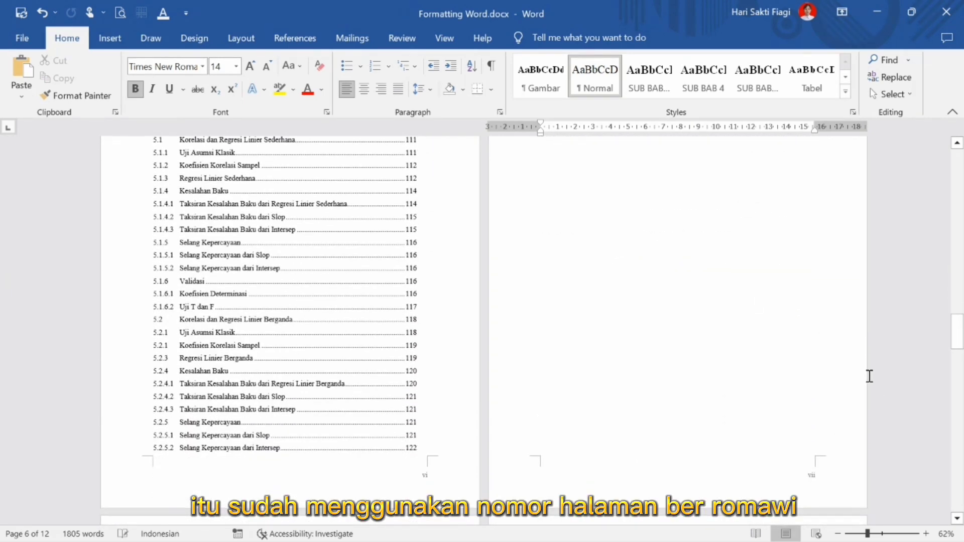
scroll(793, 461, down, 6)
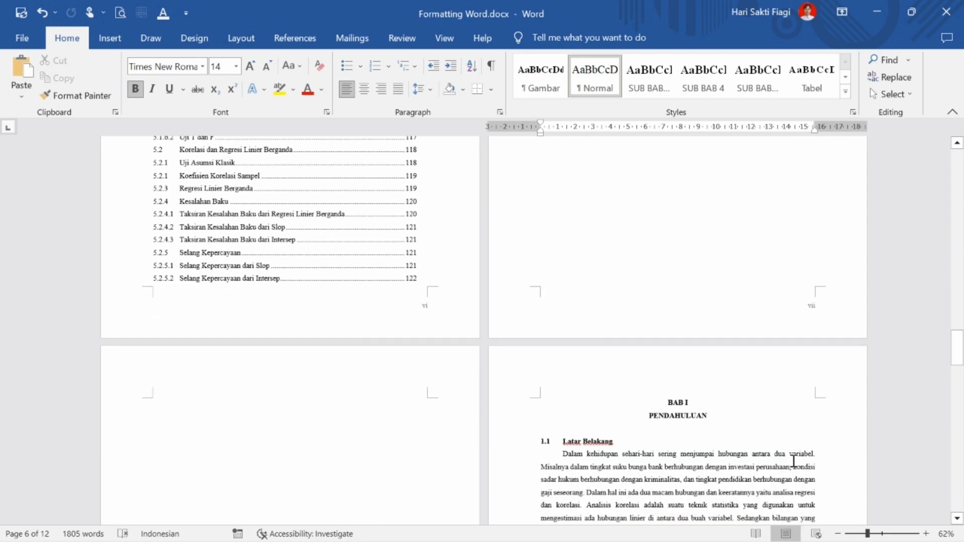
scroll(759, 367, down, 2)
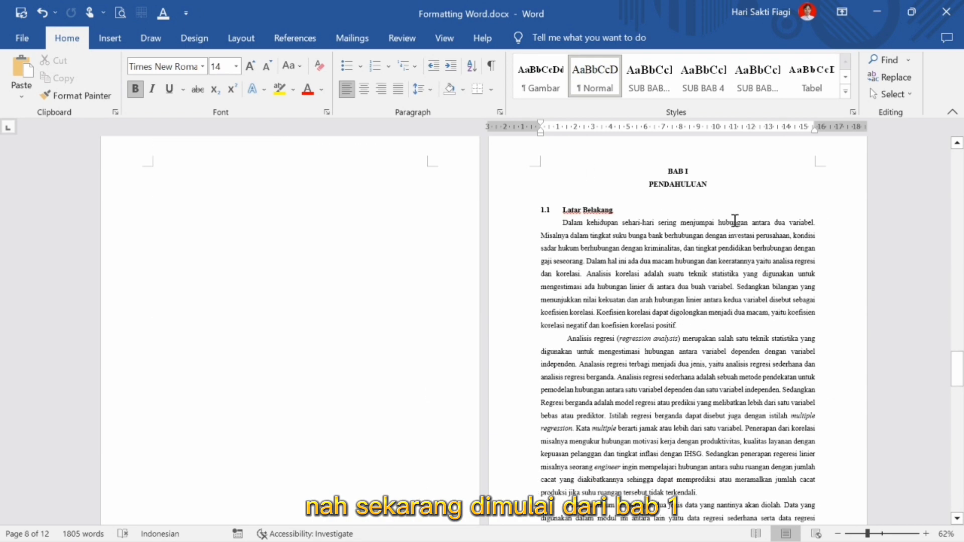
scroll(666, 376, up, 2)
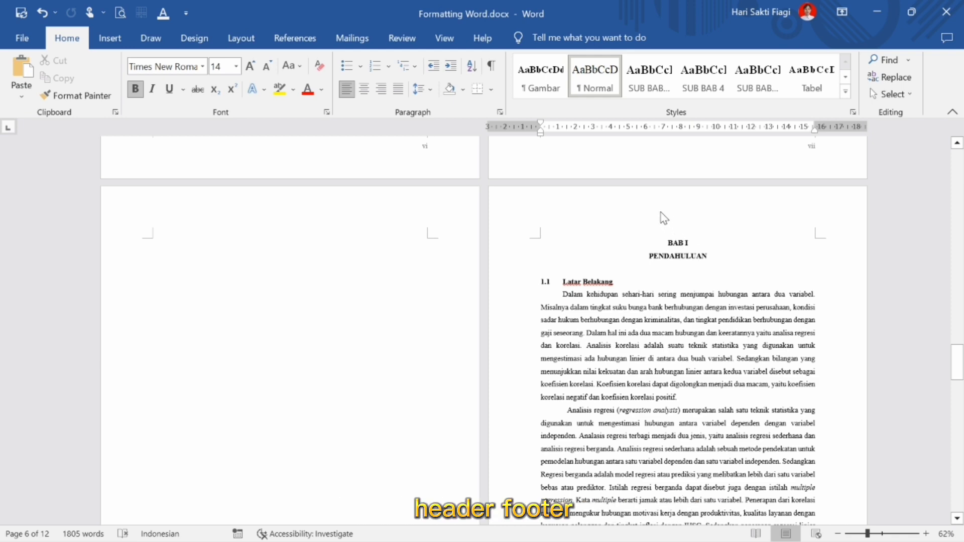
scroll(668, 226, down, 6)
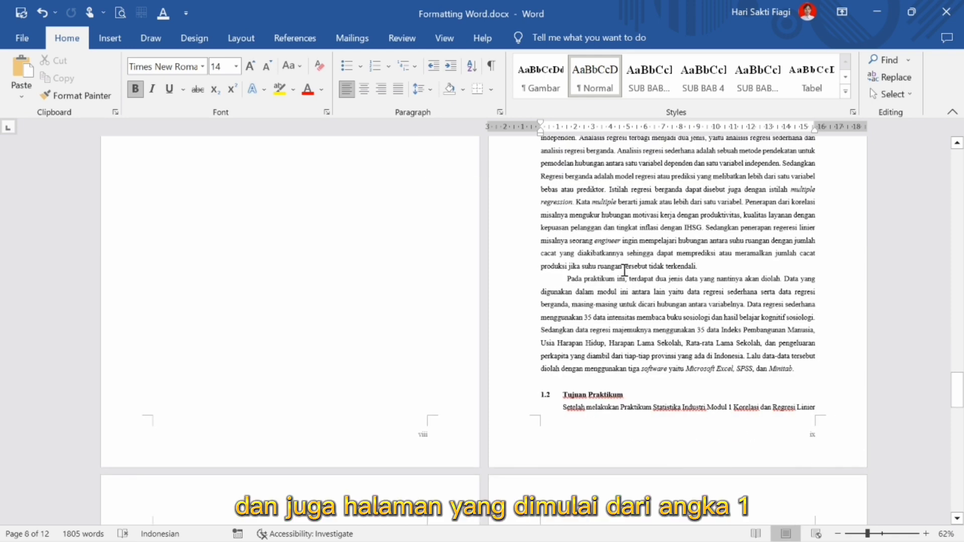
Step: Delete the blank page directly before BAB I, using the page thumbnails of the Navigation pane to find it
scroll(625, 270, up, 7)
click(269, 322)
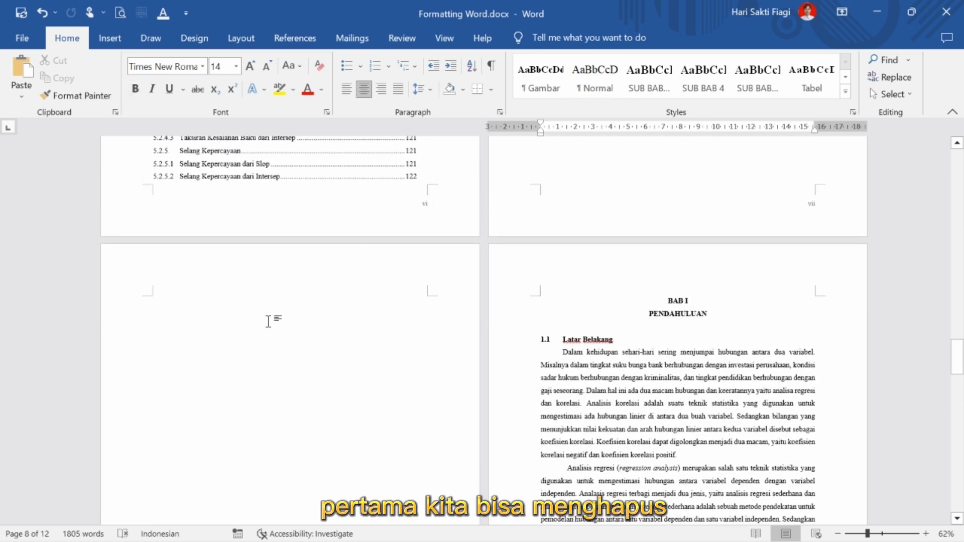
click(445, 37)
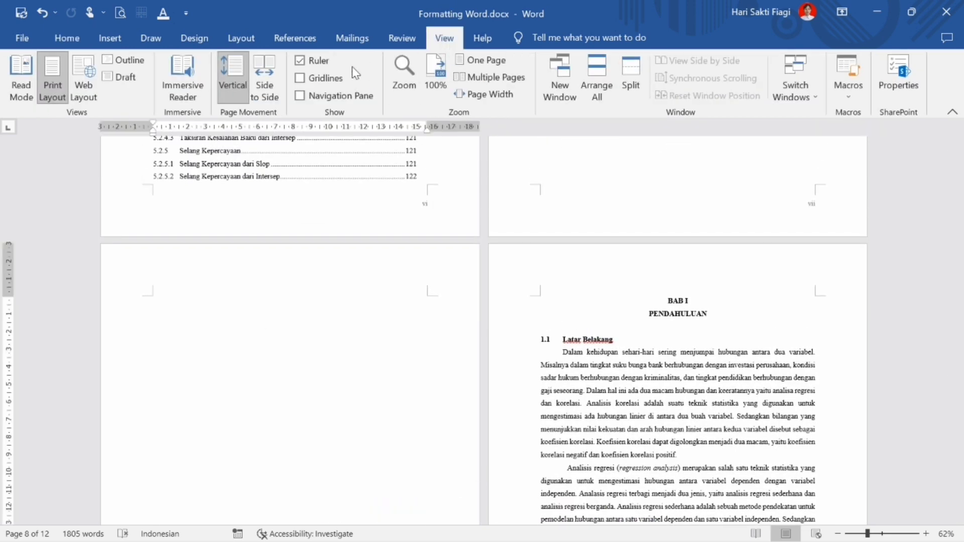
click(306, 95)
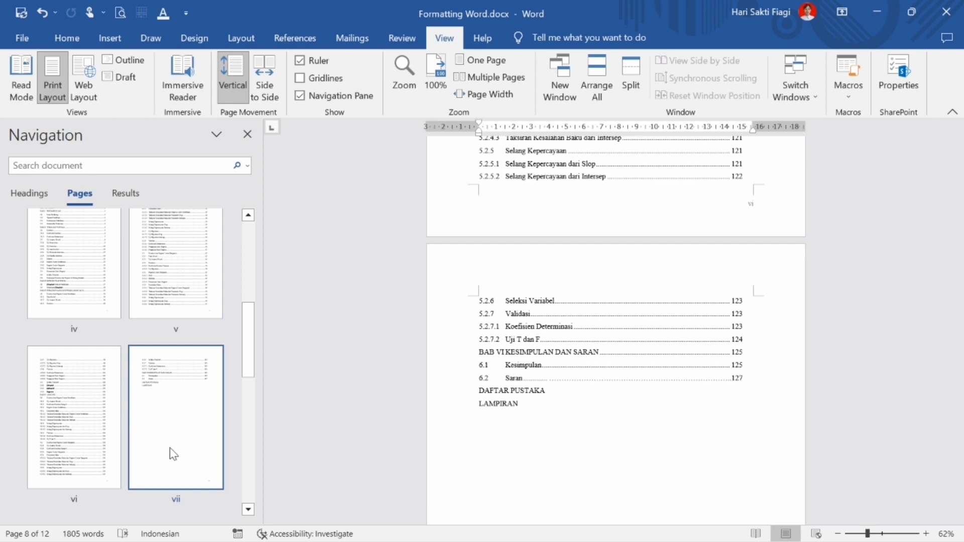
scroll(171, 450, down, 3)
click(87, 441)
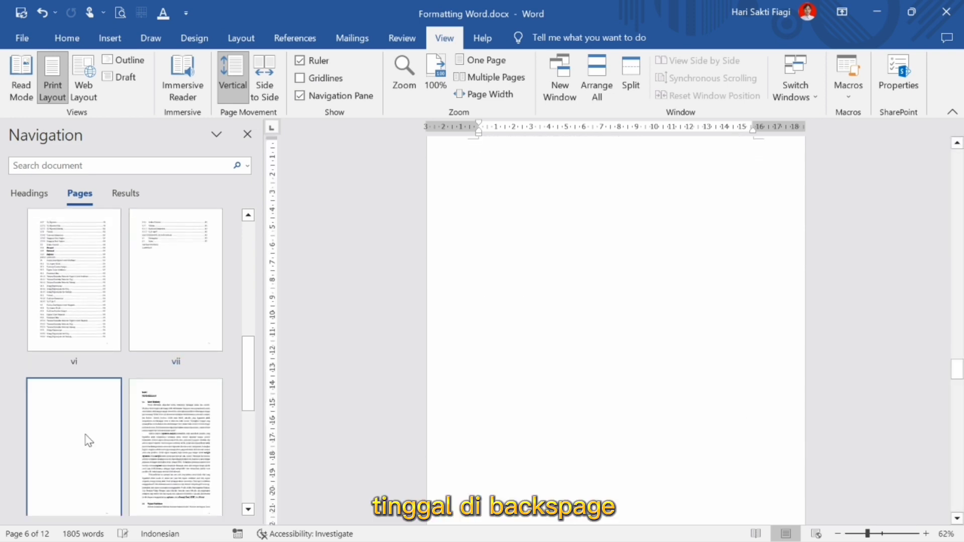
key(BackSpace)
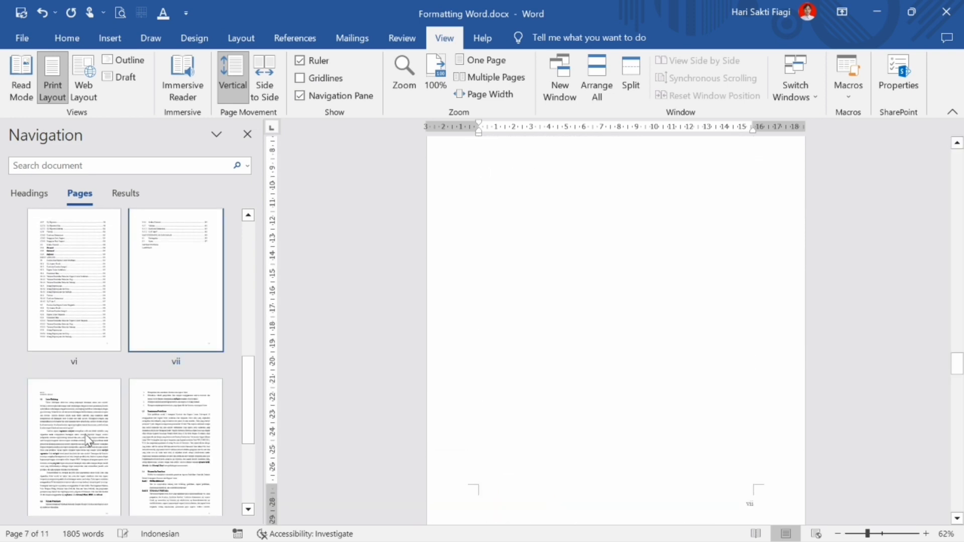
click(300, 96)
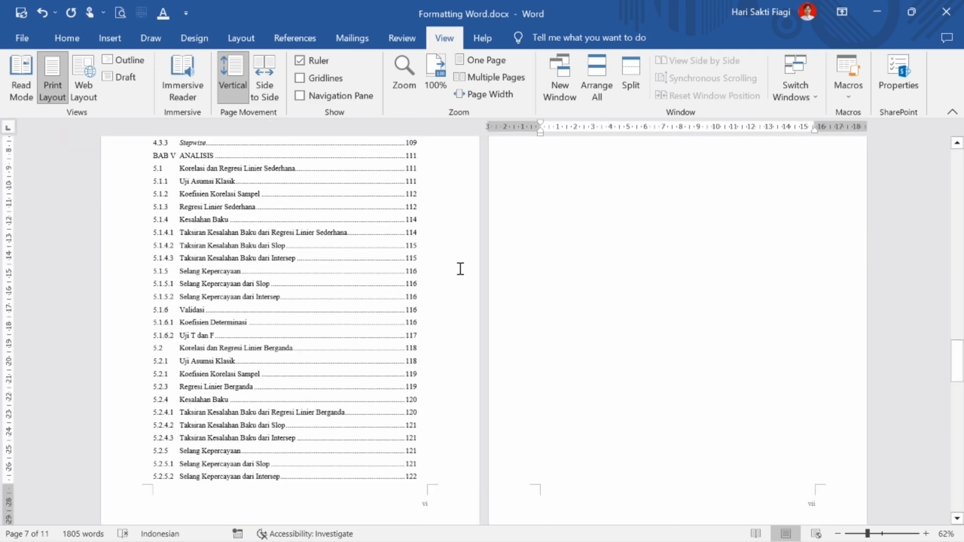
Step: Make the BAB I PENDAHULUAN heading lines bold and centred with 1,5 line spacing
scroll(461, 269, down, 3)
click(123, 299)
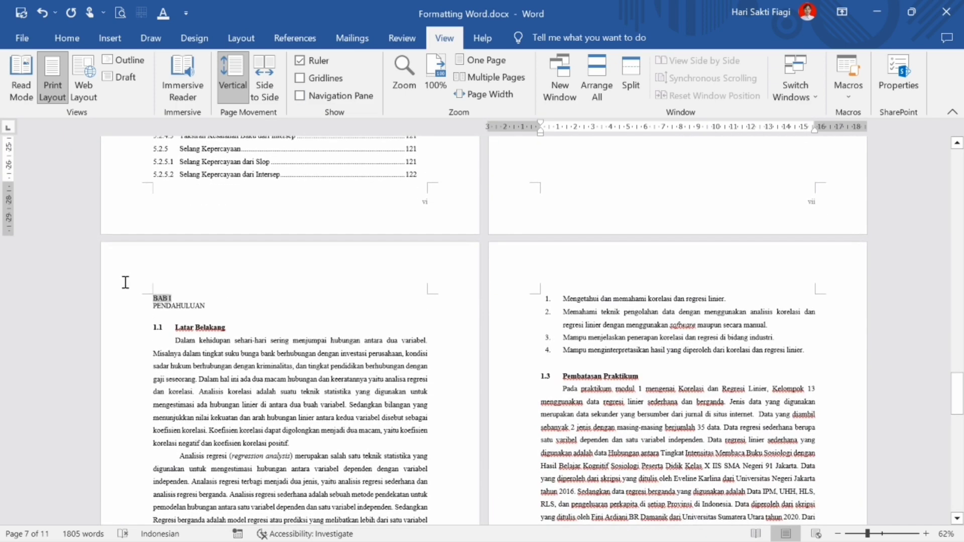
drag(153, 299, 155, 307)
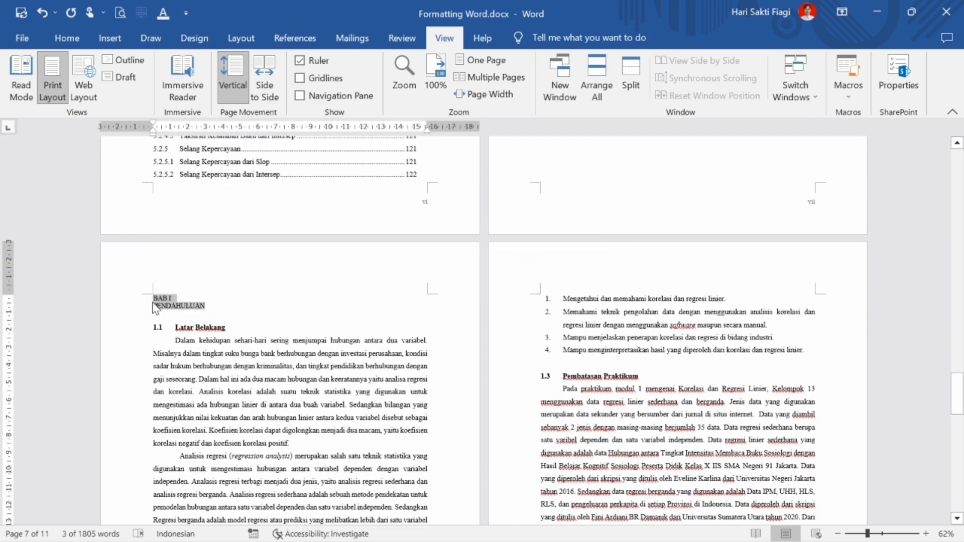
key(ctrl+b)
key(ctrl+e)
click(67, 38)
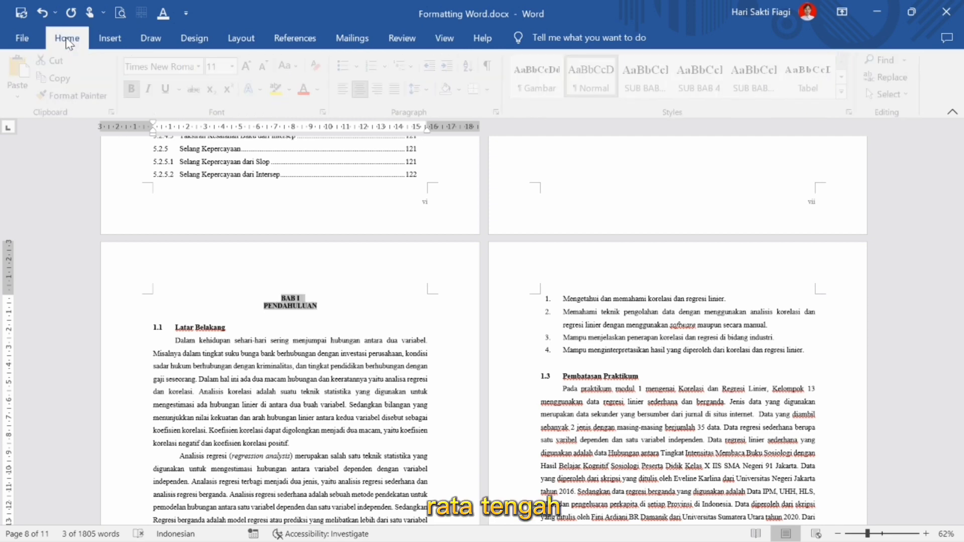
click(417, 89)
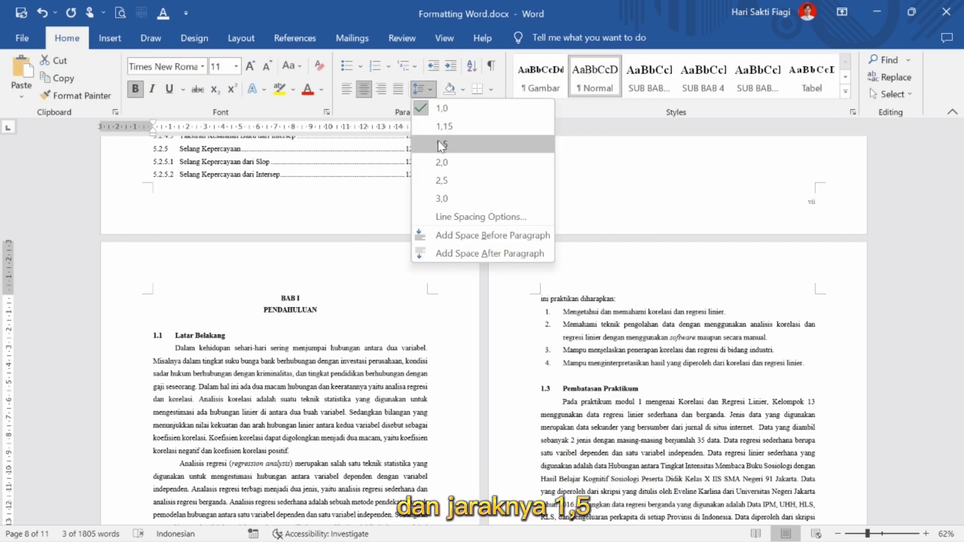
click(438, 140)
Step: Insert a Next Page section break directly before the BAB I heading
scroll(374, 329, down, 1)
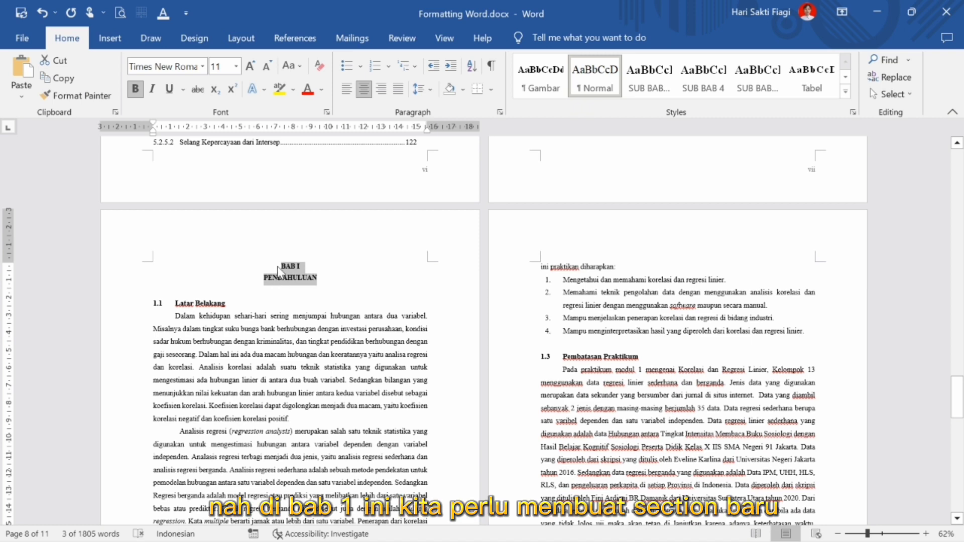
click(282, 266)
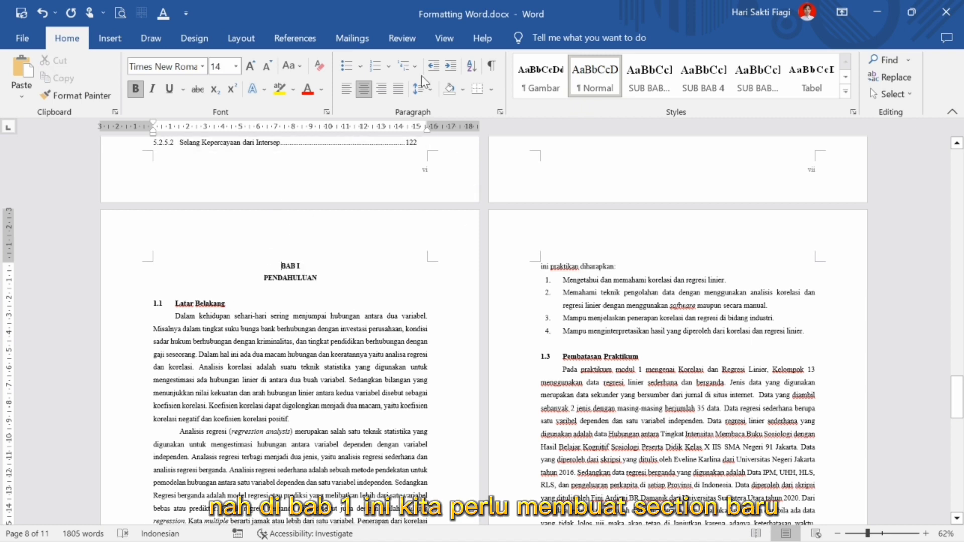
click(240, 38)
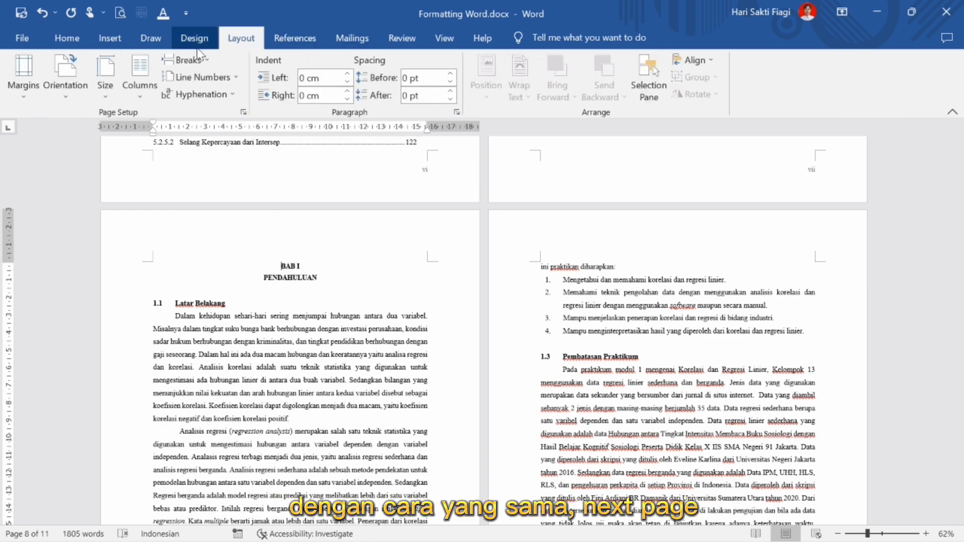
click(186, 60)
click(220, 253)
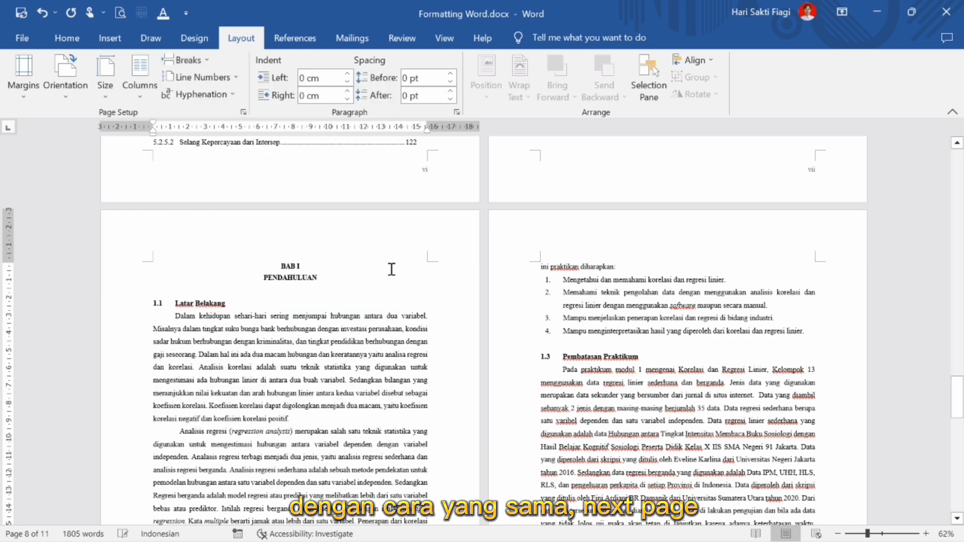
Step: Unlink the Section 4 header from the previous section and enter "Laporan Praktikum Statistika Industri" as its first line
double_click(312, 239)
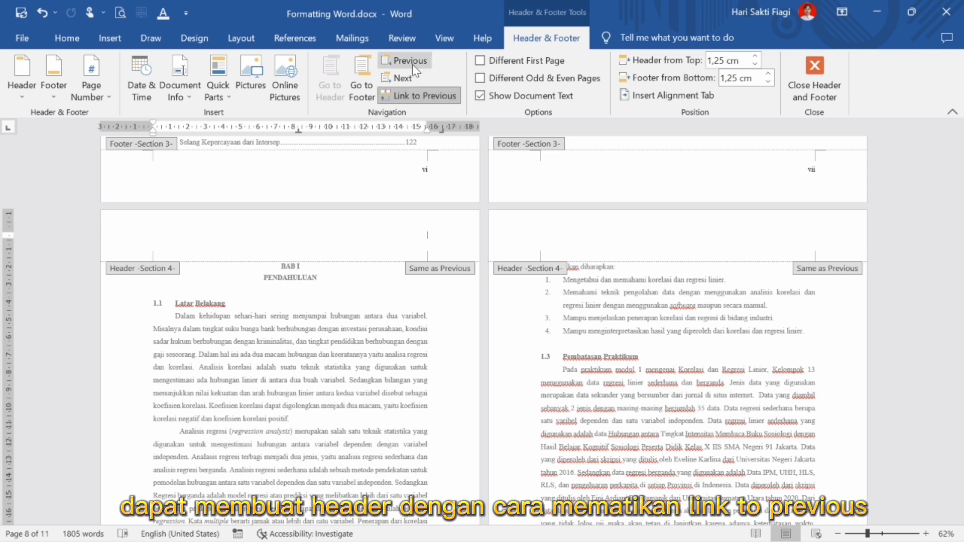
click(412, 96)
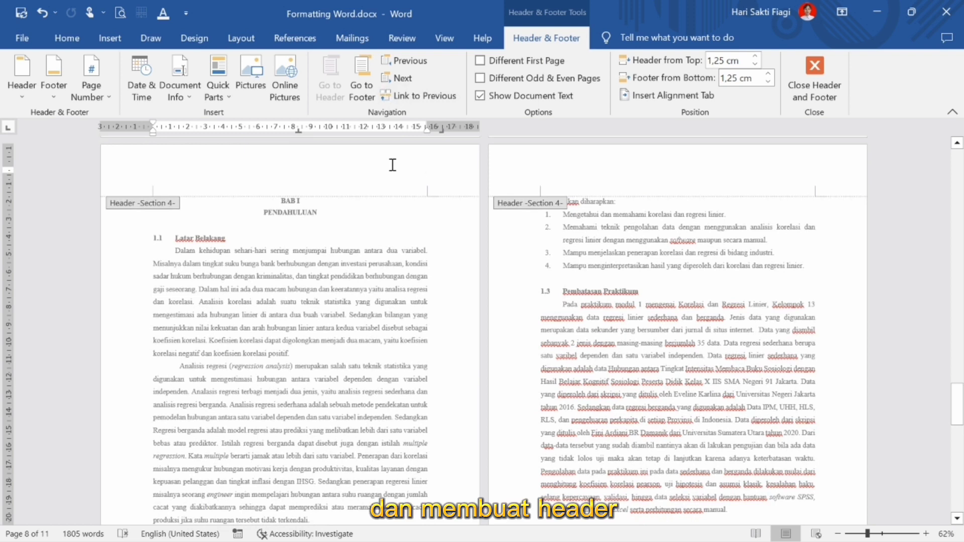
text(apo)
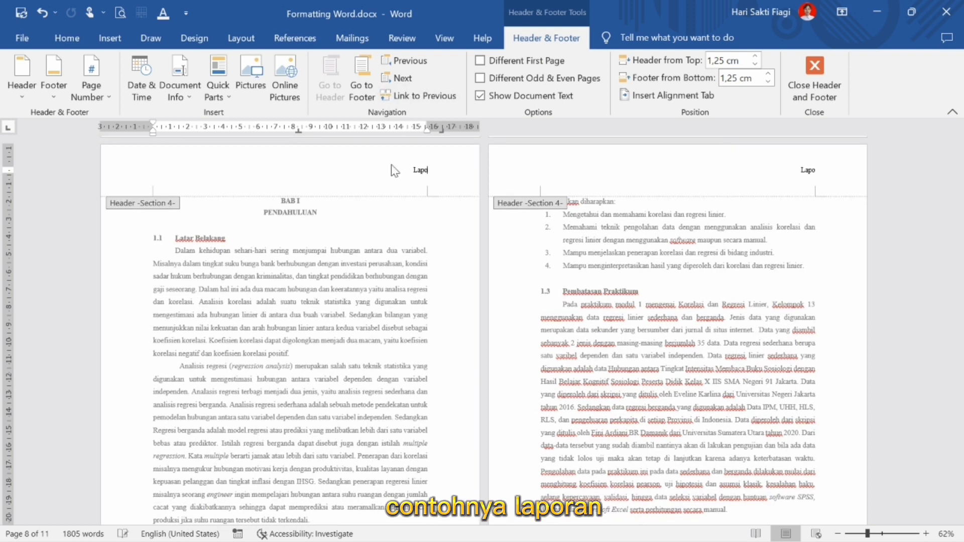
text(ran Prakti)
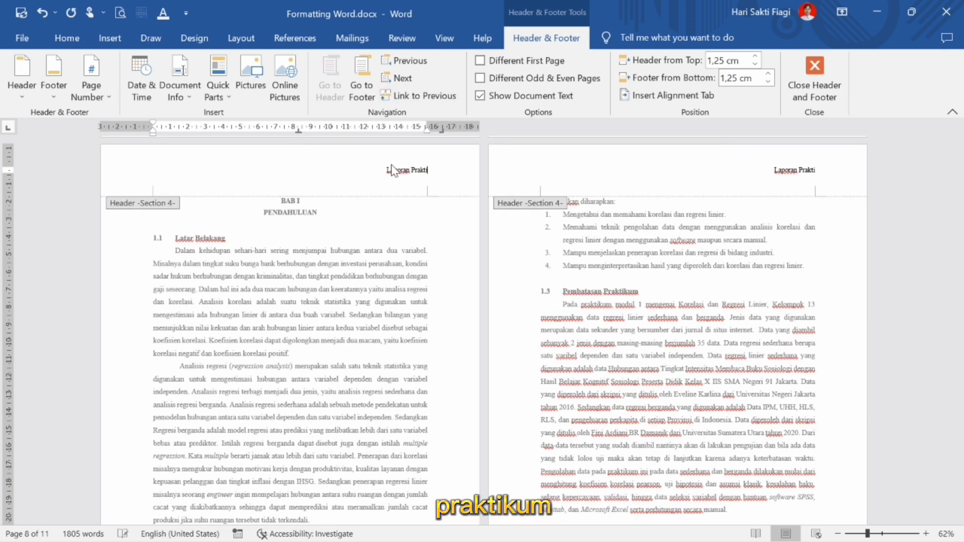
text(kum Statistika)
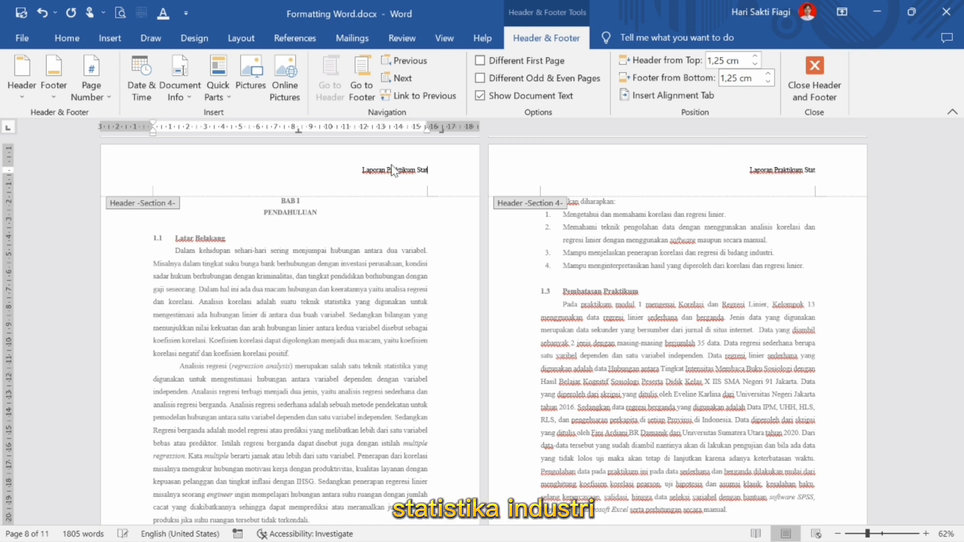
text(dustri)
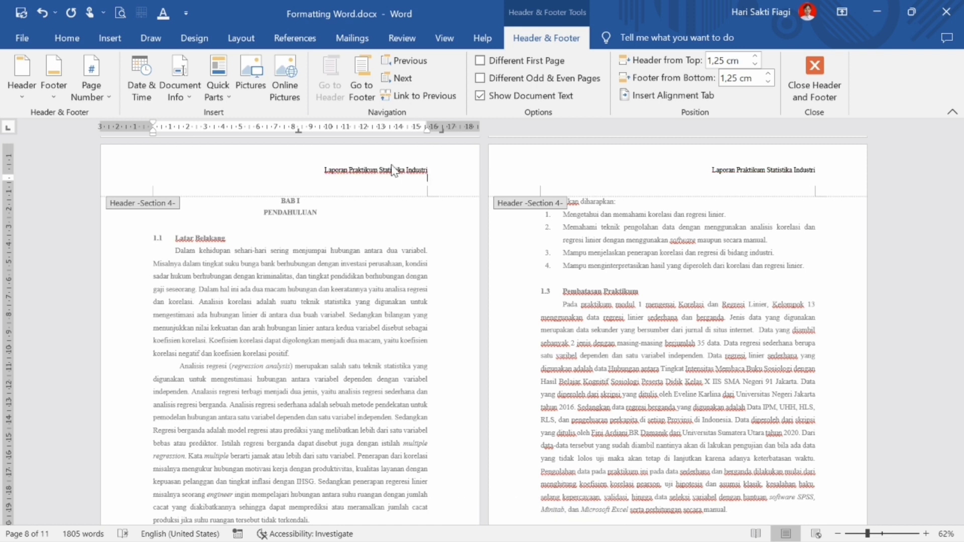
Step: Add the header lines "Modul 1 -Korelasi dan regresi Linear" and "Kelompok 11", and finish the header with a triple border line beneath them
key(BackSpace)
text(Mod)
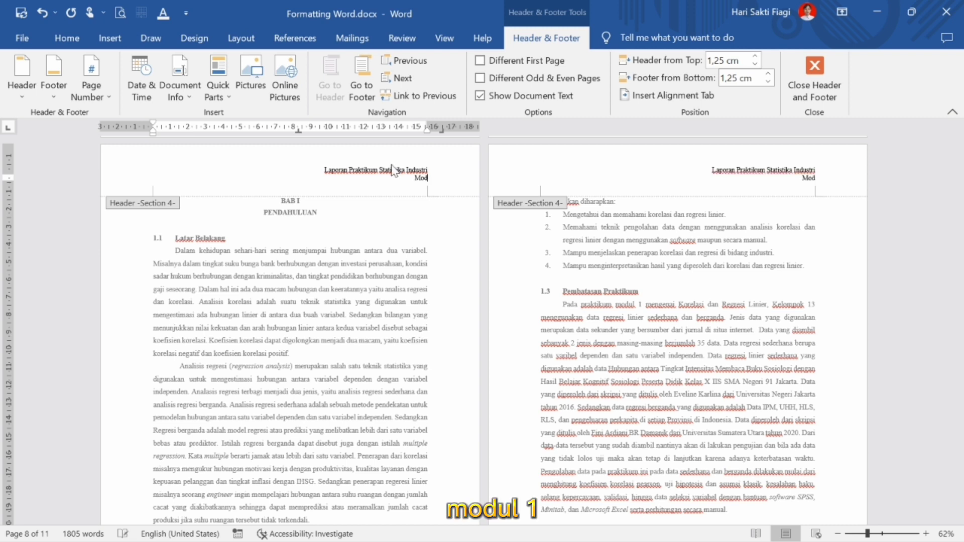
text(ul 1 -Kore)
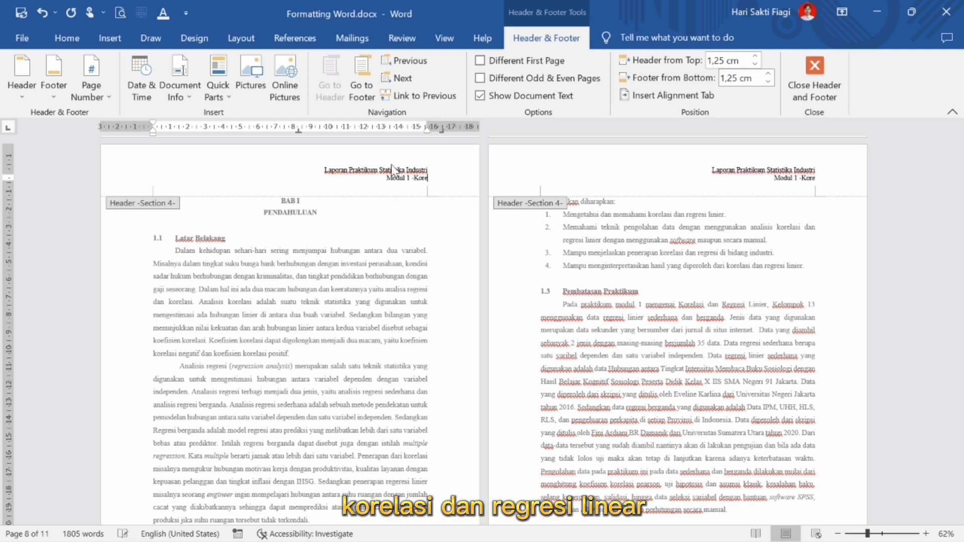
text(lasi dan reg)
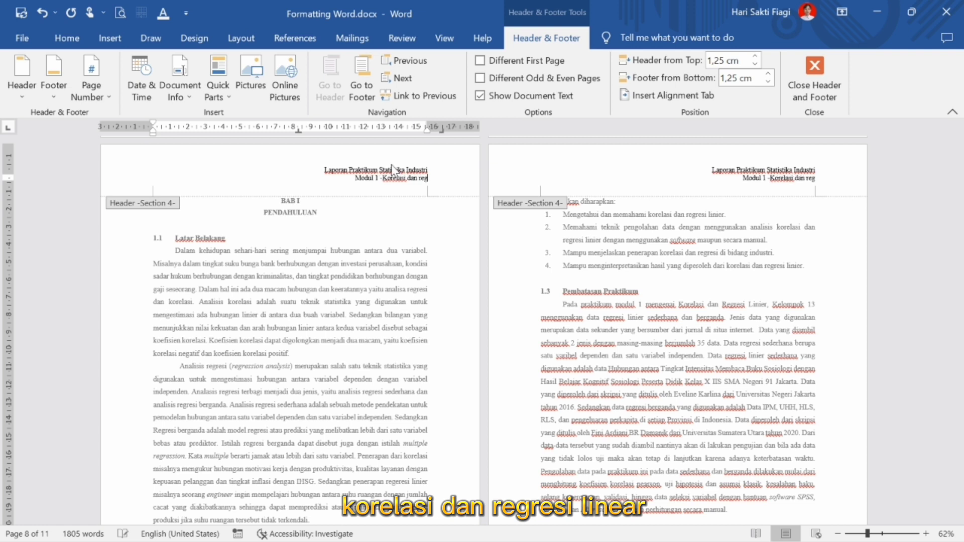
text(resi Linear)
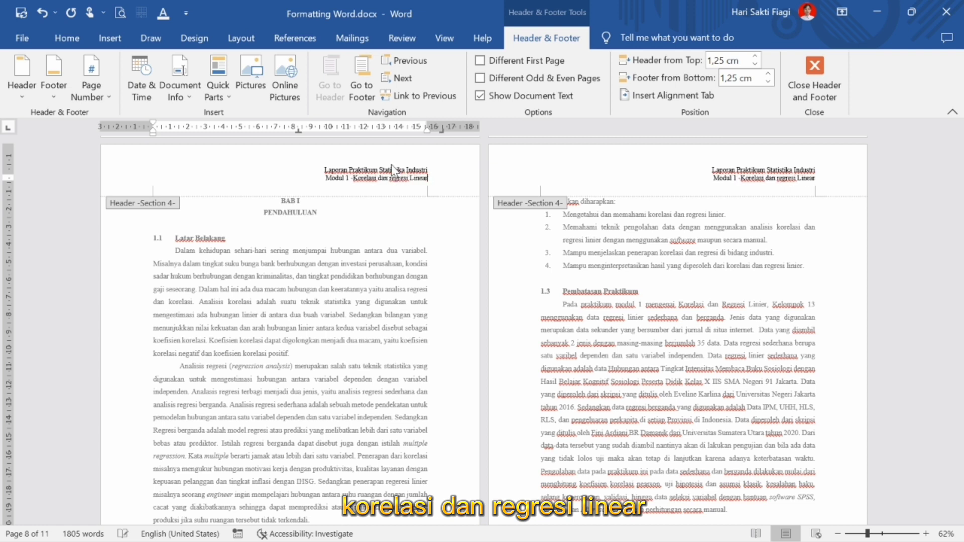
text(Kelompo)
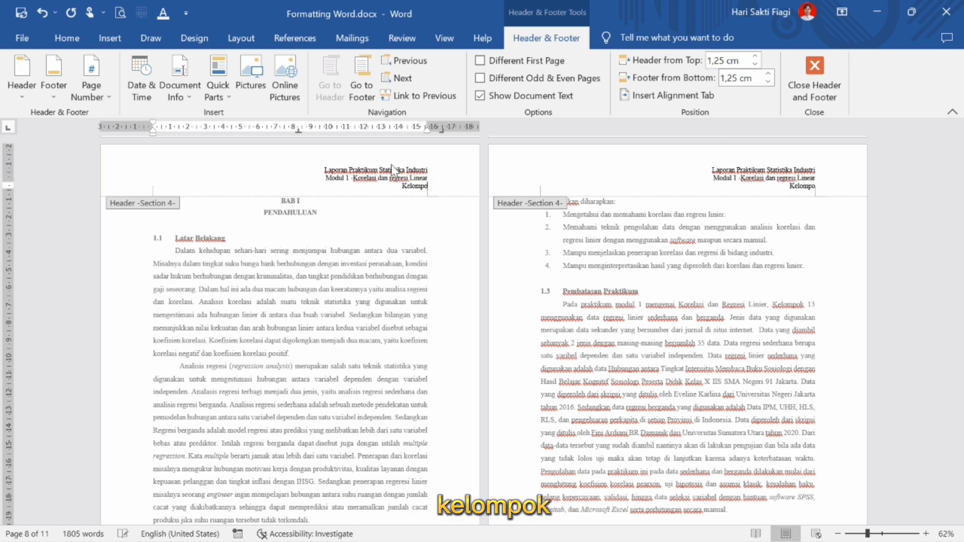
text(k 11)
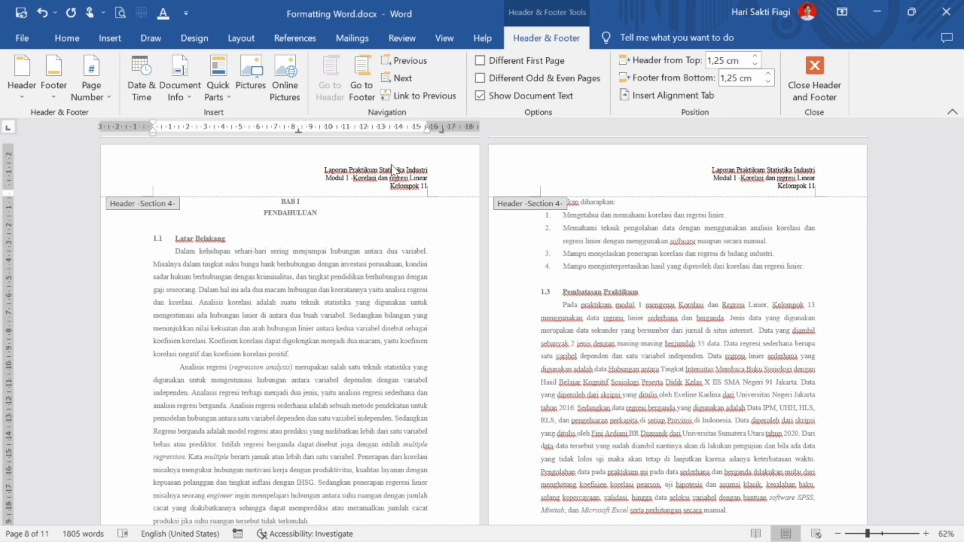
text(###)
key(Return)
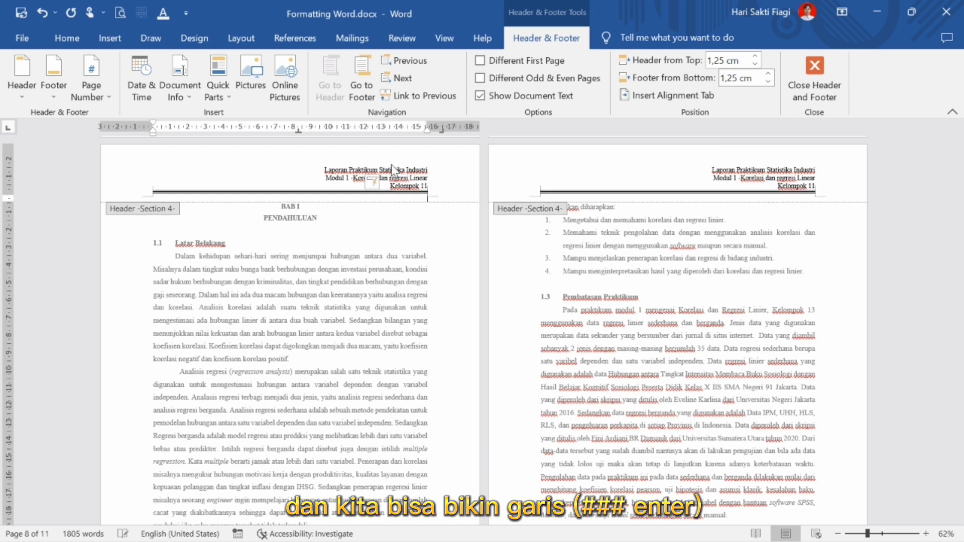
Step: Set the three Section 4 header lines to font size 12 with 1,5 line spacing
drag(433, 186, 324, 169)
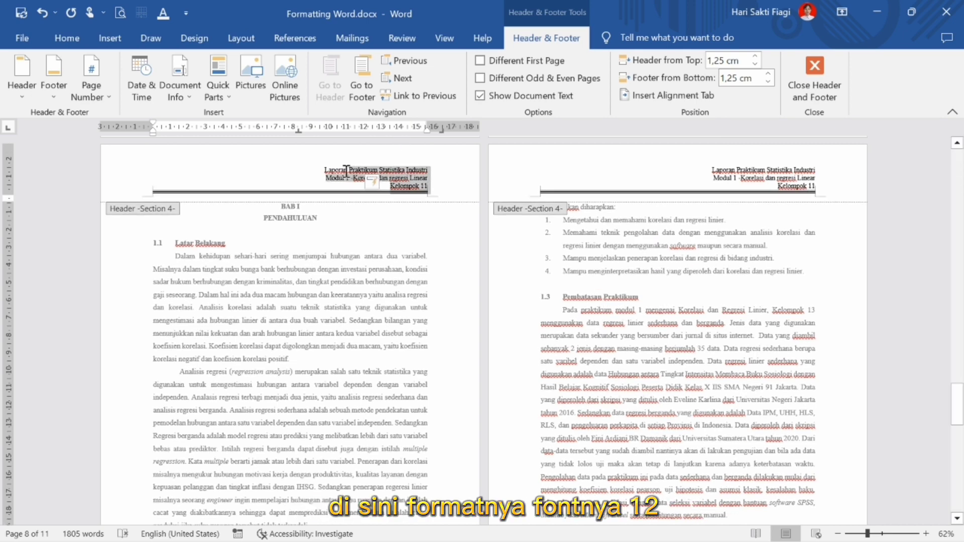
click(71, 34)
click(235, 67)
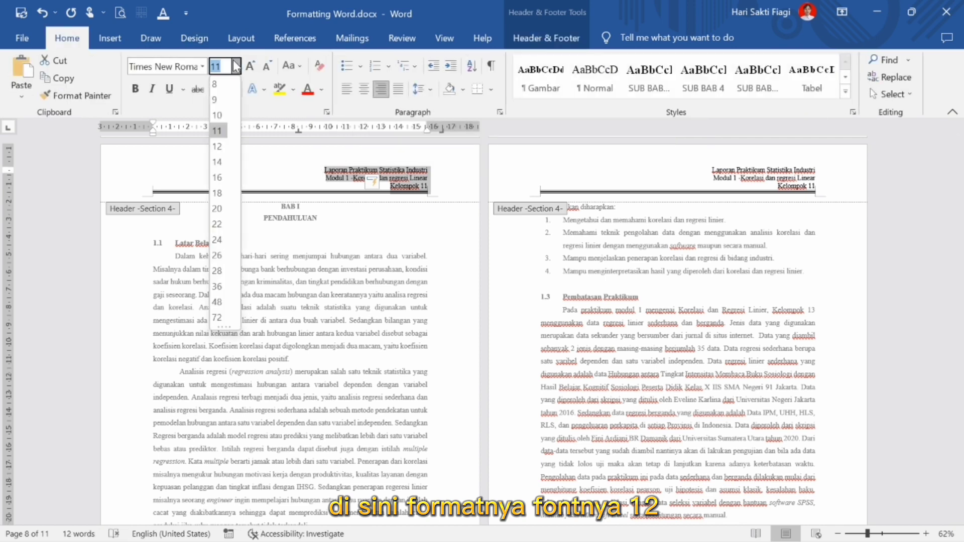
click(223, 159)
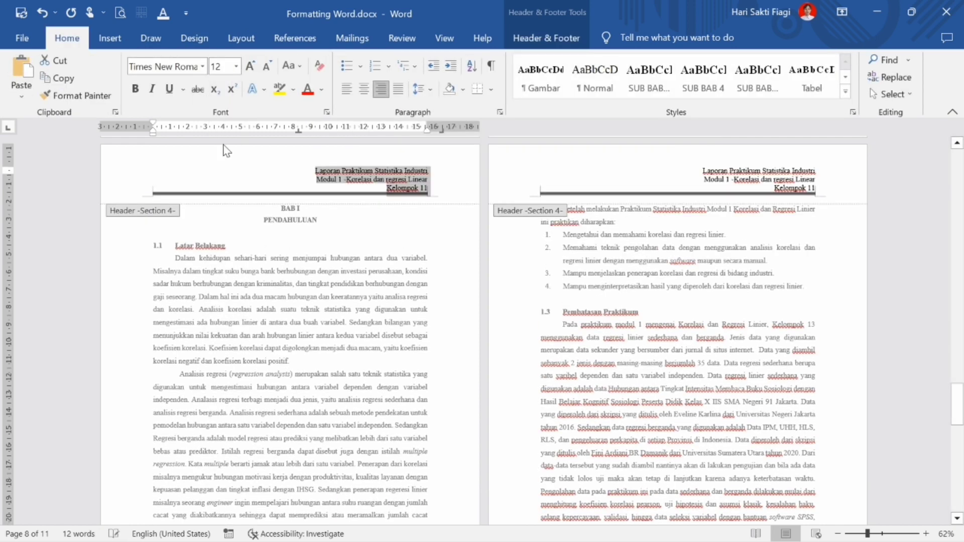
click(430, 89)
click(441, 139)
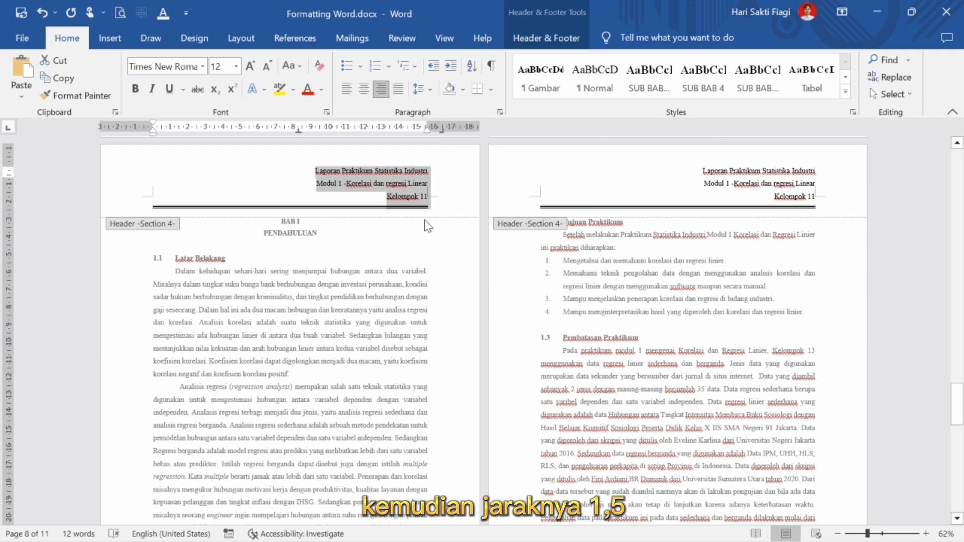
Step: Format the Section 4 footer page numbers as 1, 2, 3, ... starting at 1, and unlink the footer from the previous section
click(576, 38)
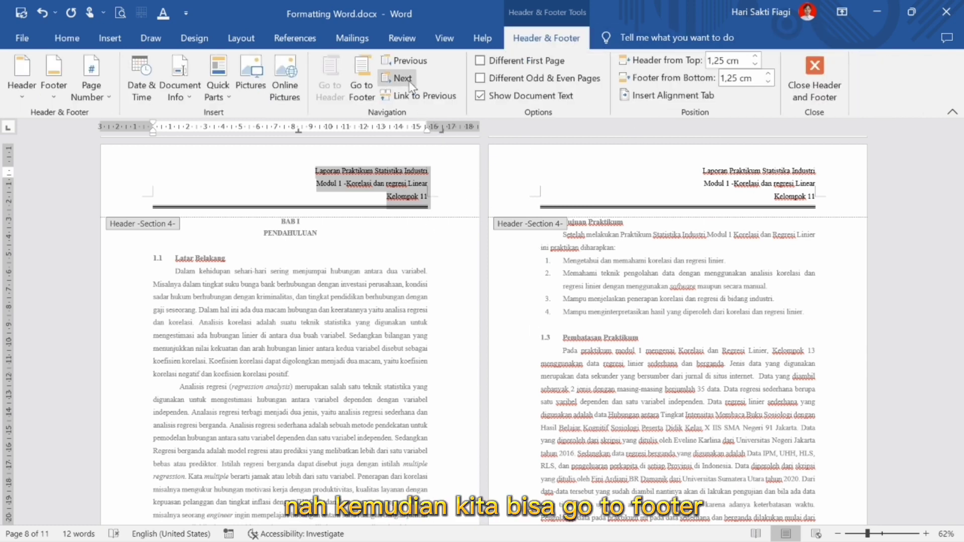
click(365, 79)
scroll(376, 481, down, 2)
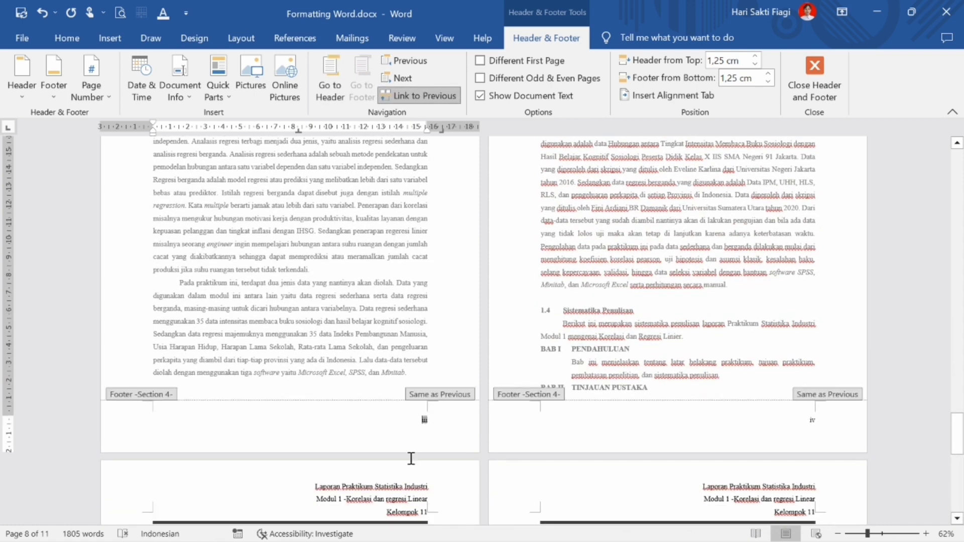
click(91, 88)
click(138, 192)
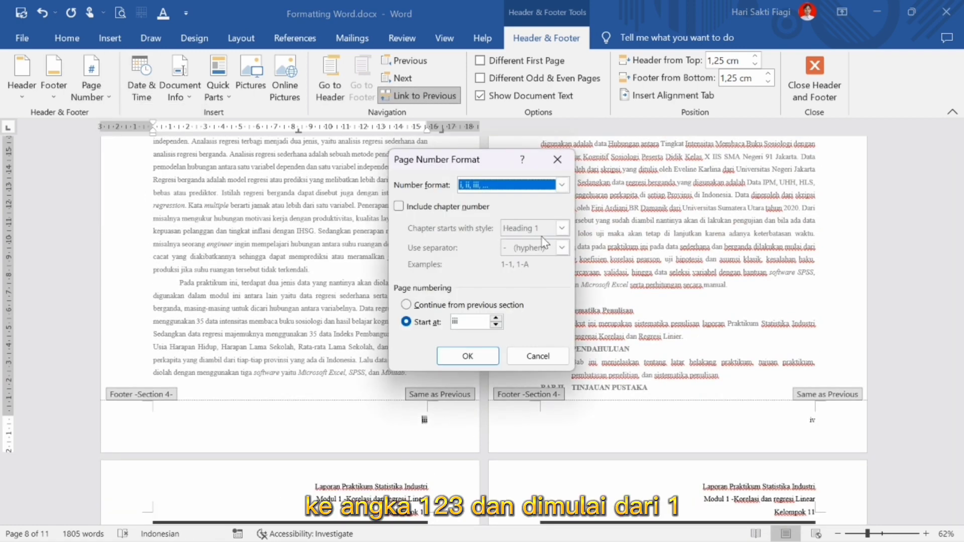
click(510, 189)
click(502, 197)
click(473, 319)
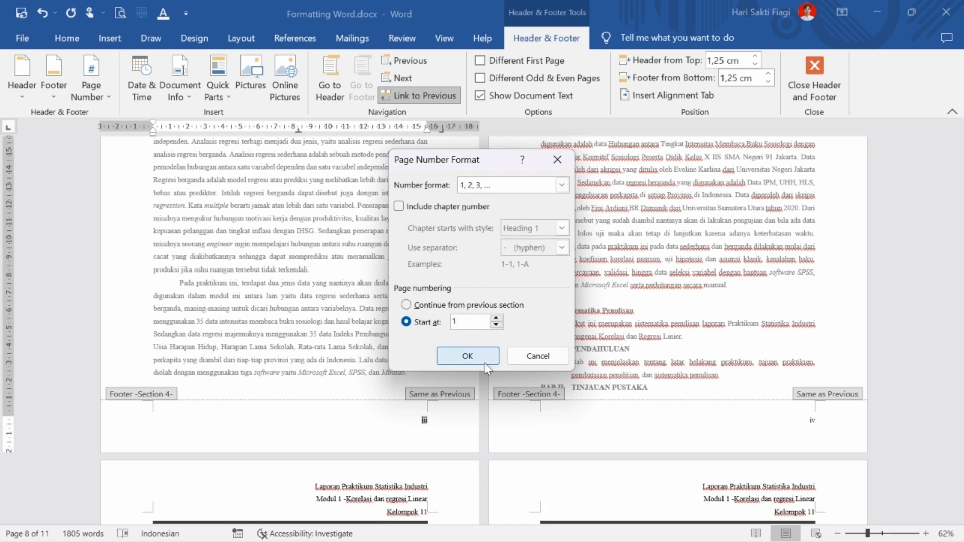
text(1)
click(471, 357)
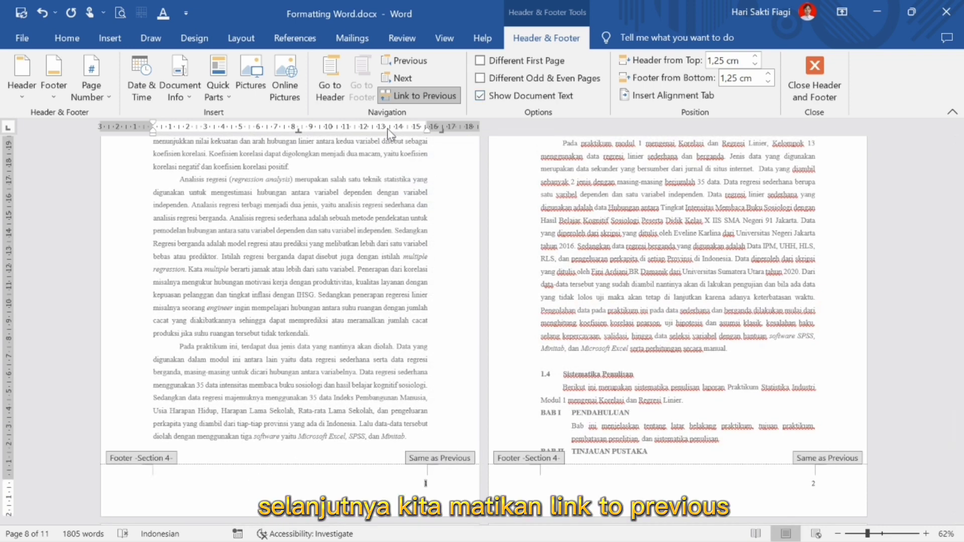
click(399, 96)
Step: Insert a Simple Text Box into the Section 4 footer beside the page number
scroll(340, 329, down, 2)
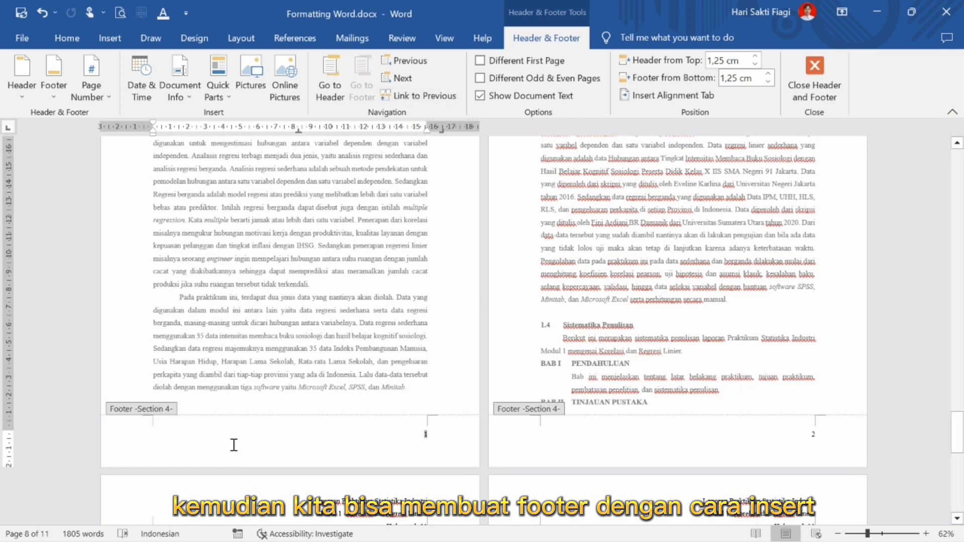
click(109, 38)
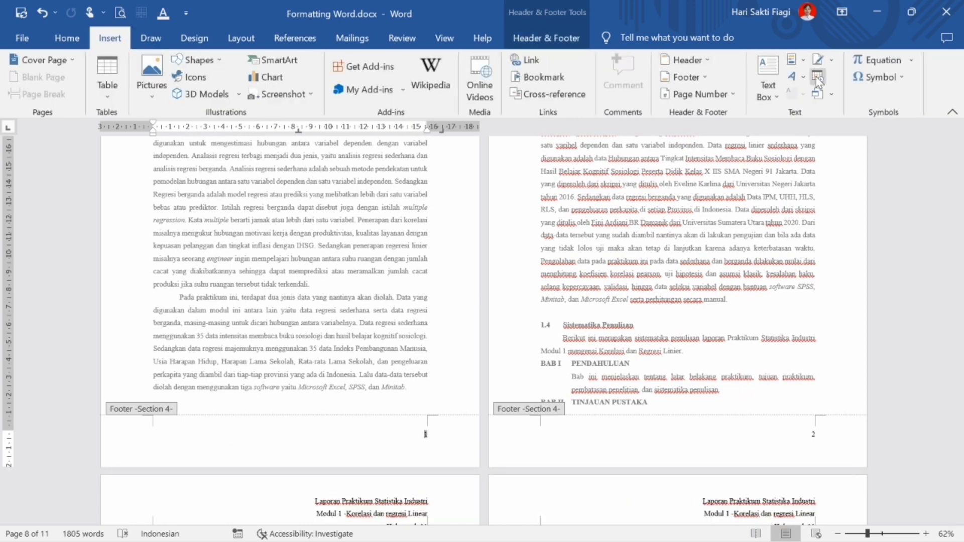
click(768, 80)
click(711, 217)
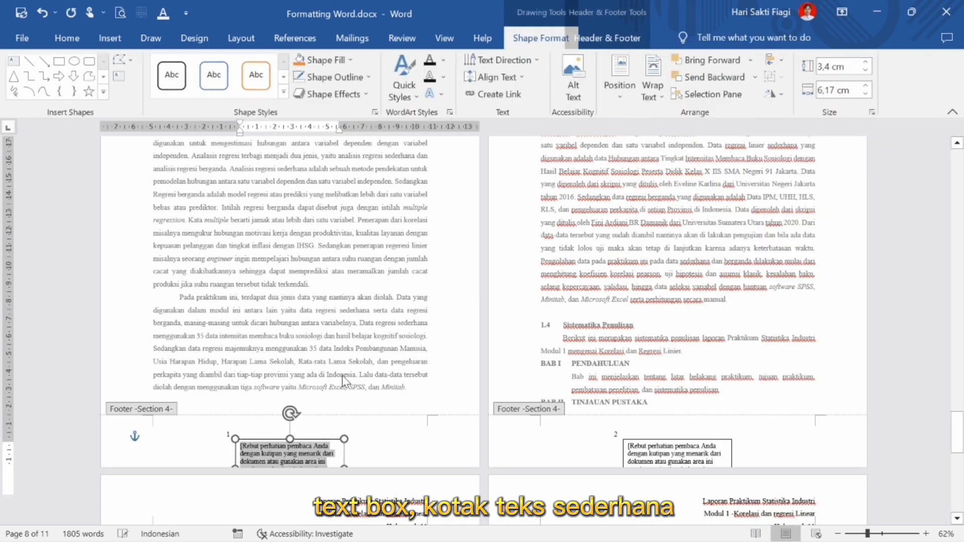
Step: Move the footer text box to the left margin behind the text and widen it across the full text width
click(262, 436)
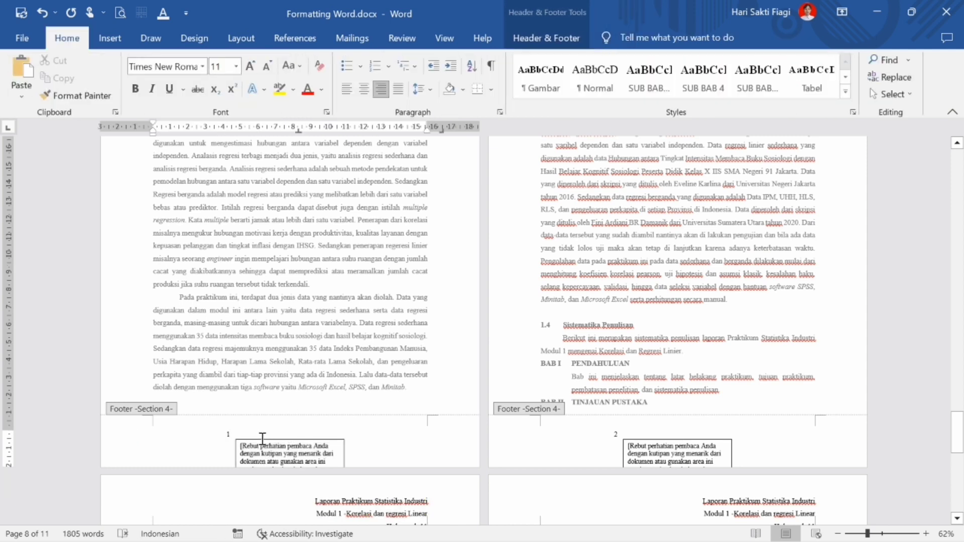
click(290, 446)
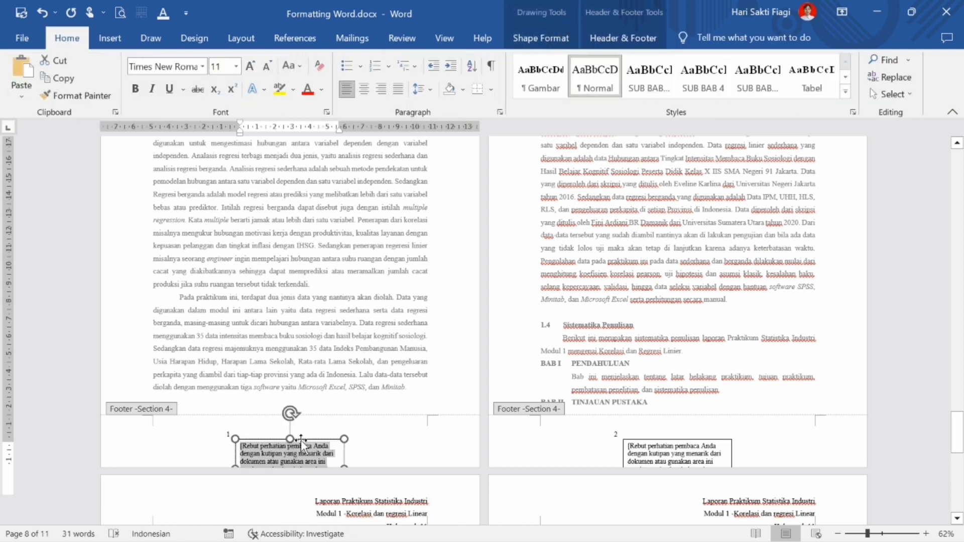
drag(300, 440, 223, 416)
click(292, 431)
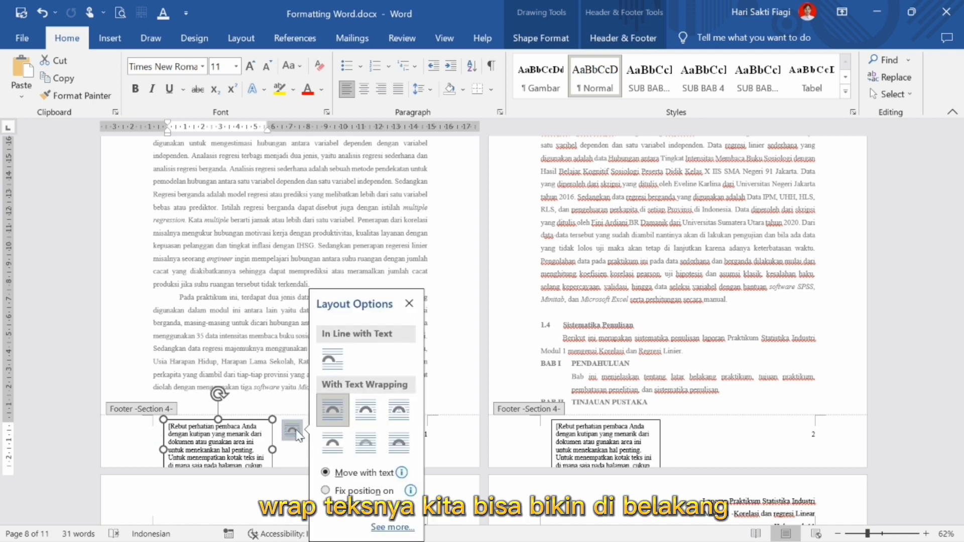
click(362, 442)
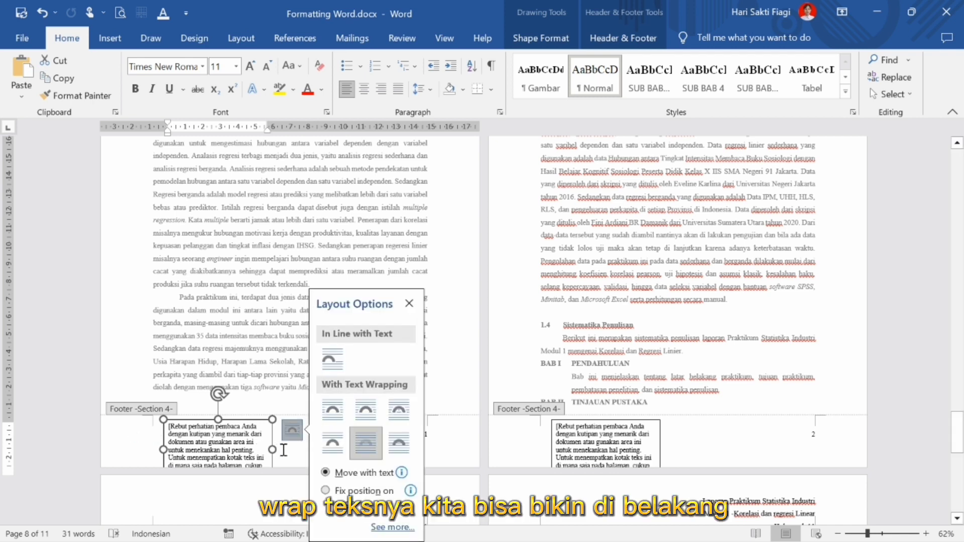
drag(272, 450, 439, 449)
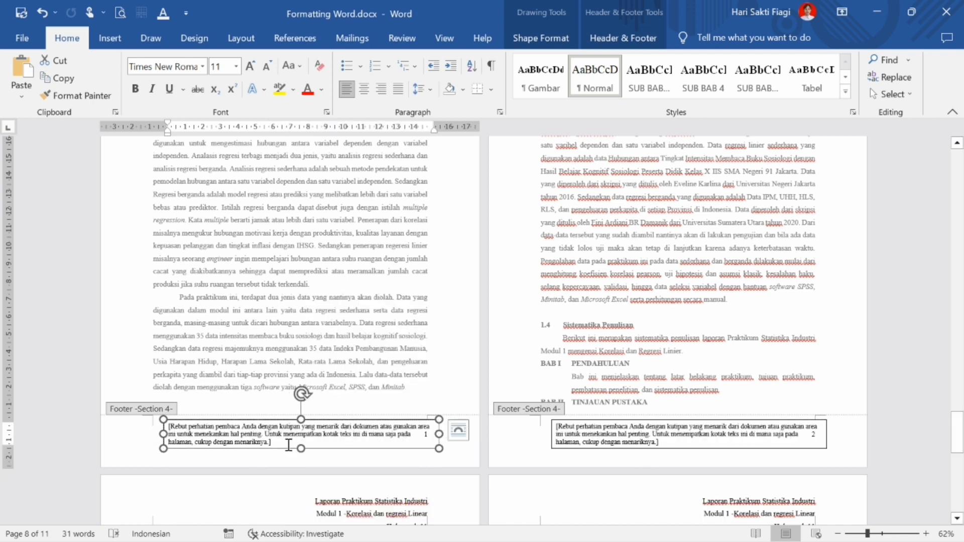
Step: Replace the placeholder text in the footer text box with a thick horizontal border line
drag(276, 444, 146, 430)
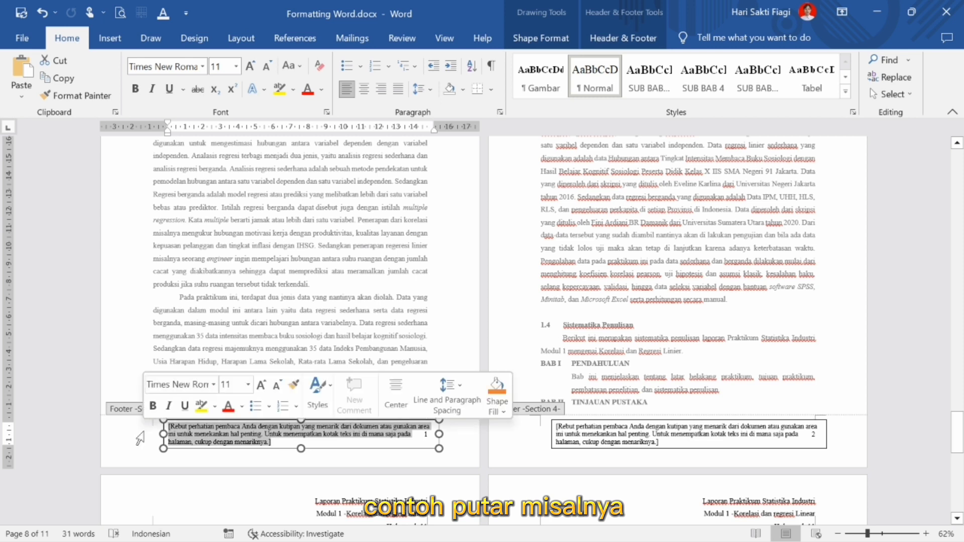
text(___)
key(Return)
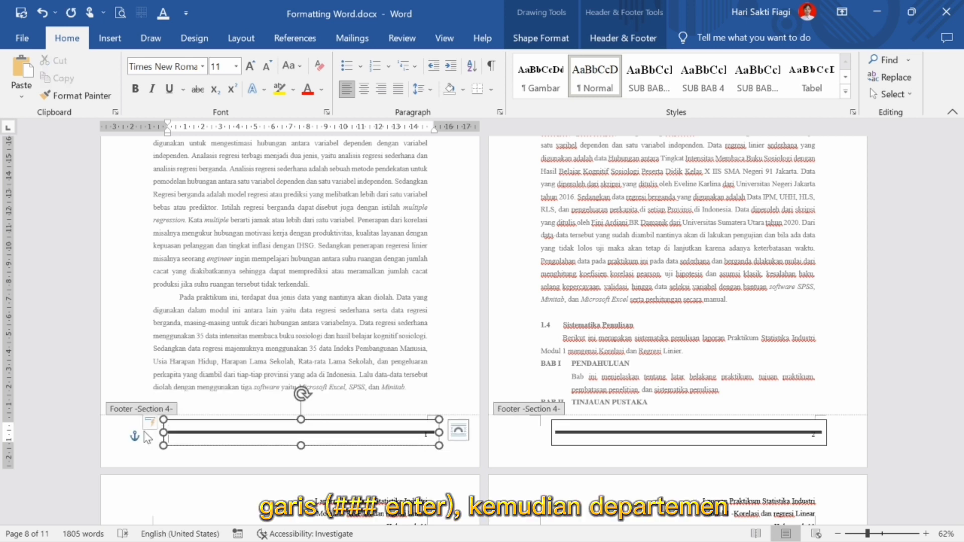
Step: Enter "Departemen Teknik Industri", "Universitas Diponegoro" and "2023" on separate lines below the line in the footer text box
text(Depar)
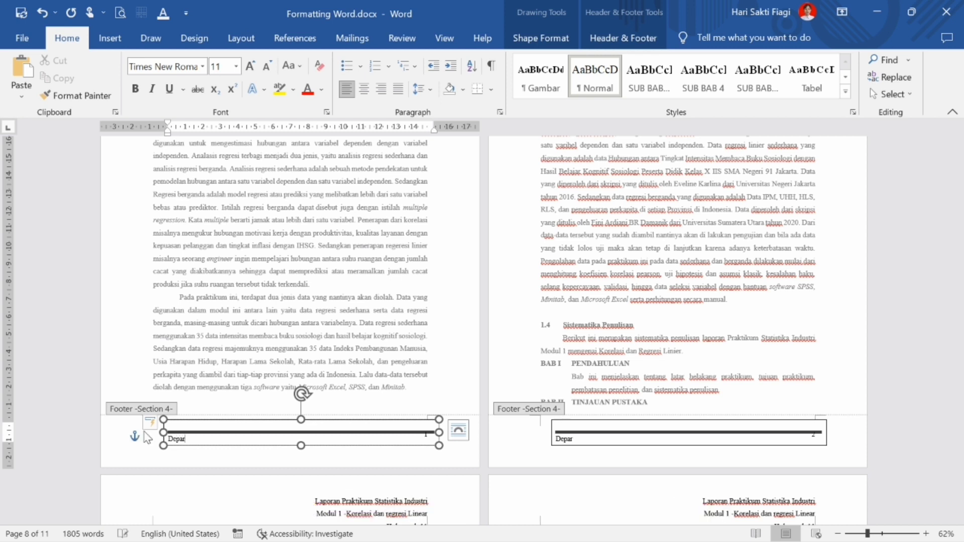
text(temen Teknik)
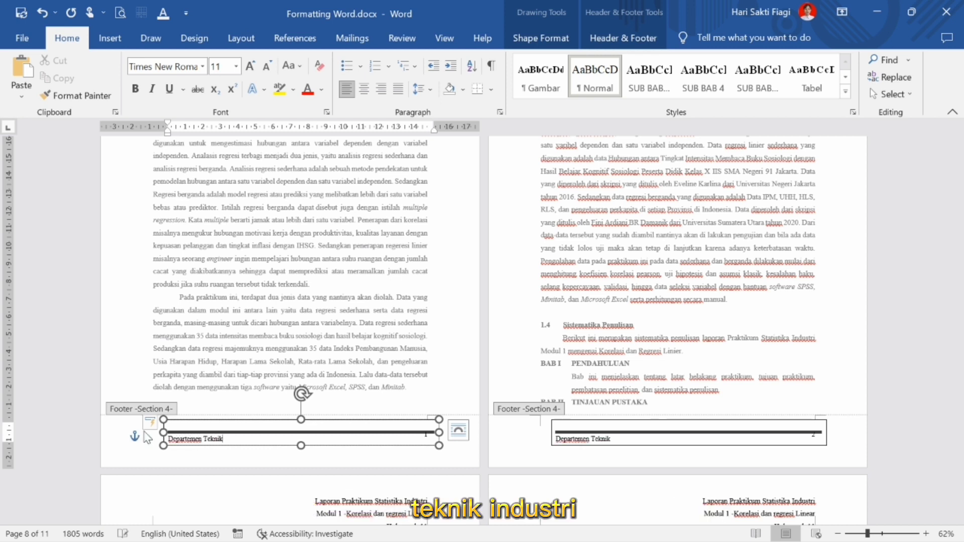
text( Industri)
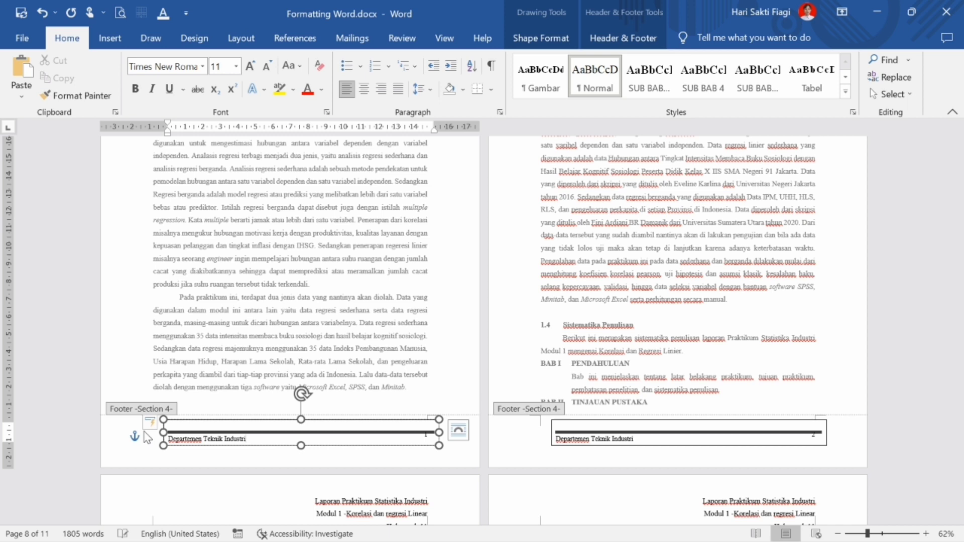
key(Return)
text(Universi)
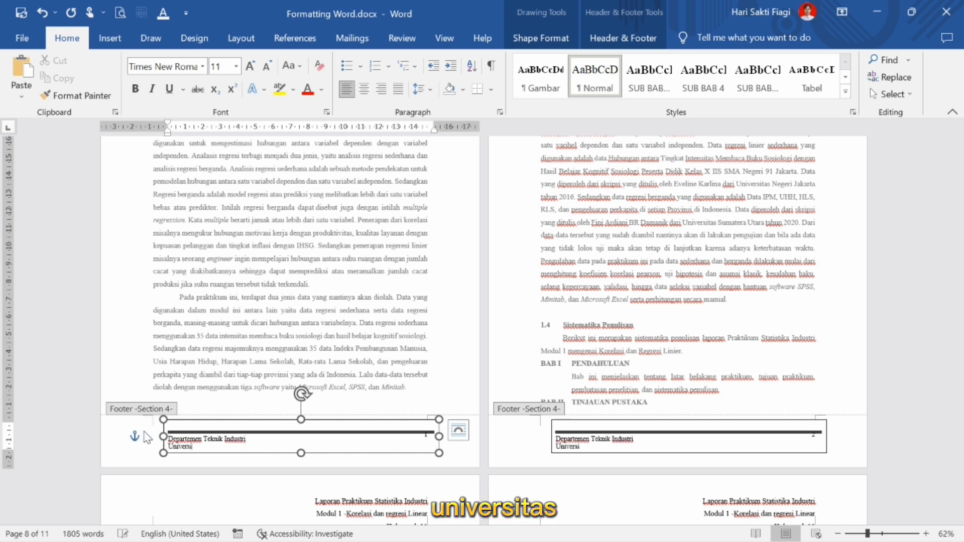
text(tas Diponeg)
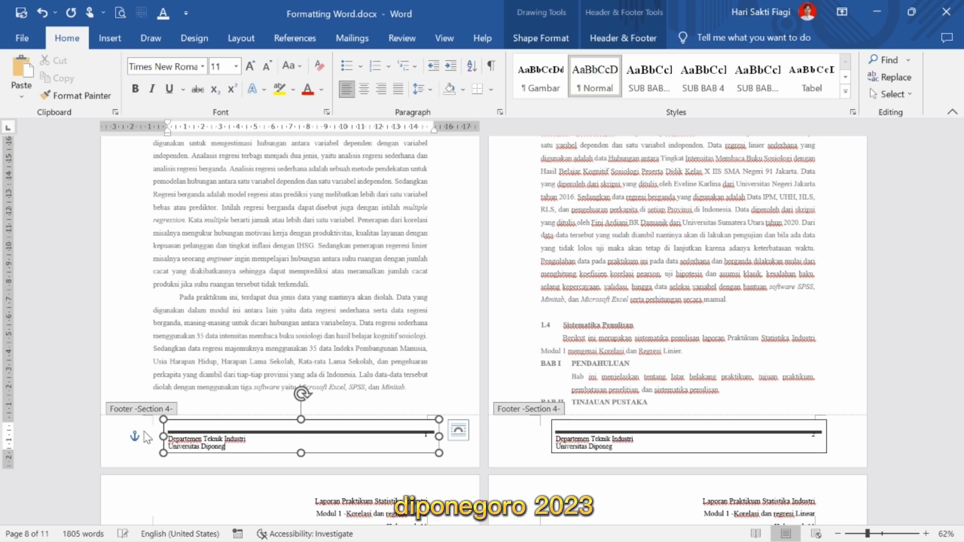
text(oro)
key(Return)
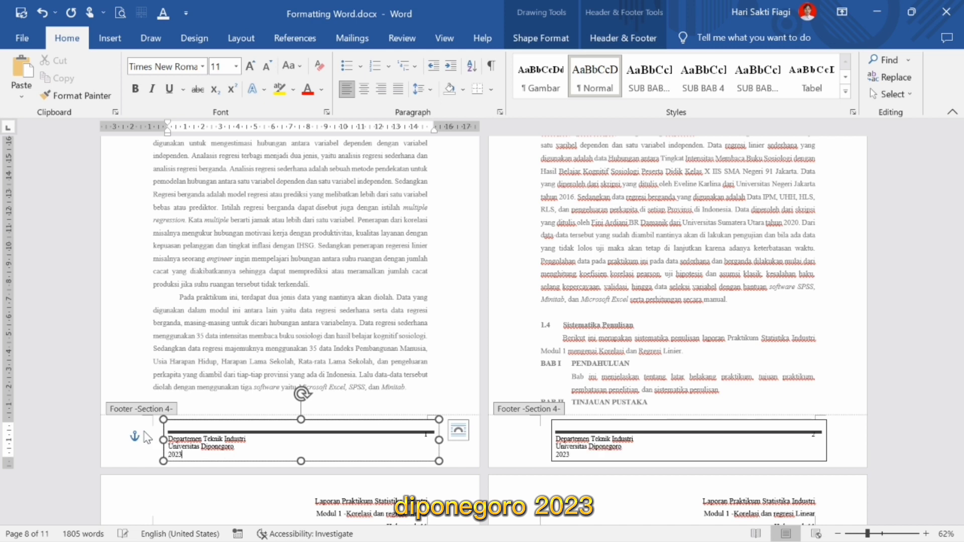
Step: Set the three text lines in the footer text box to font size 12 with 1,5 line spacing
drag(195, 453, 168, 438)
click(216, 66)
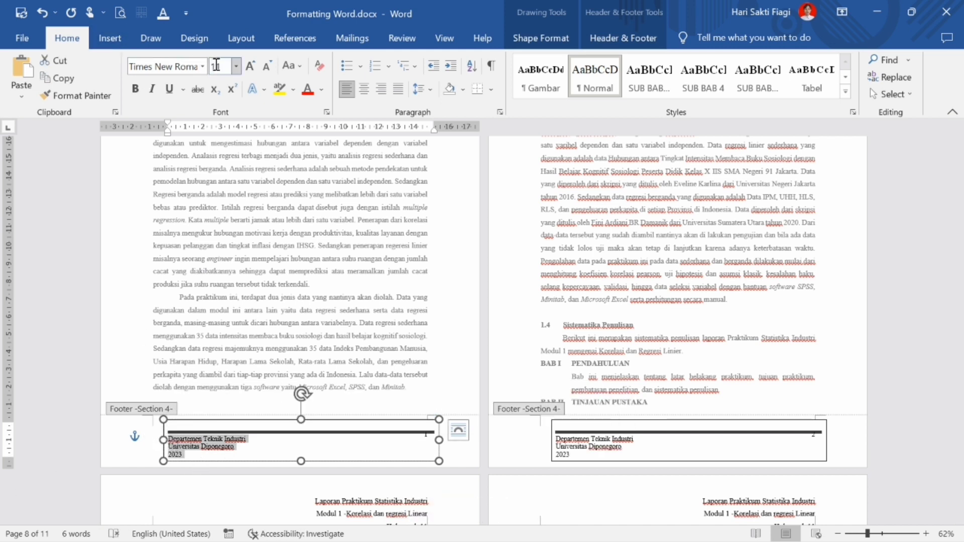
text(12)
key(Return)
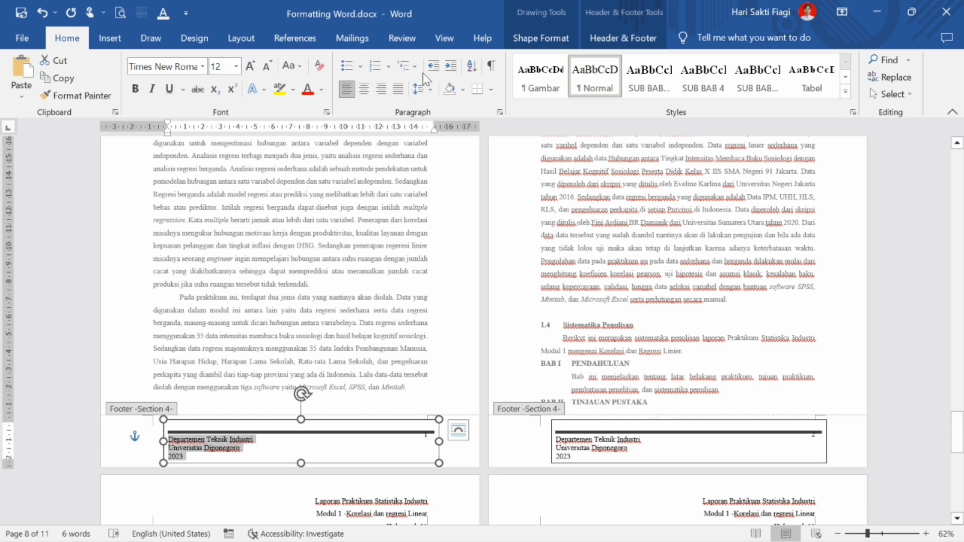
click(418, 89)
click(441, 145)
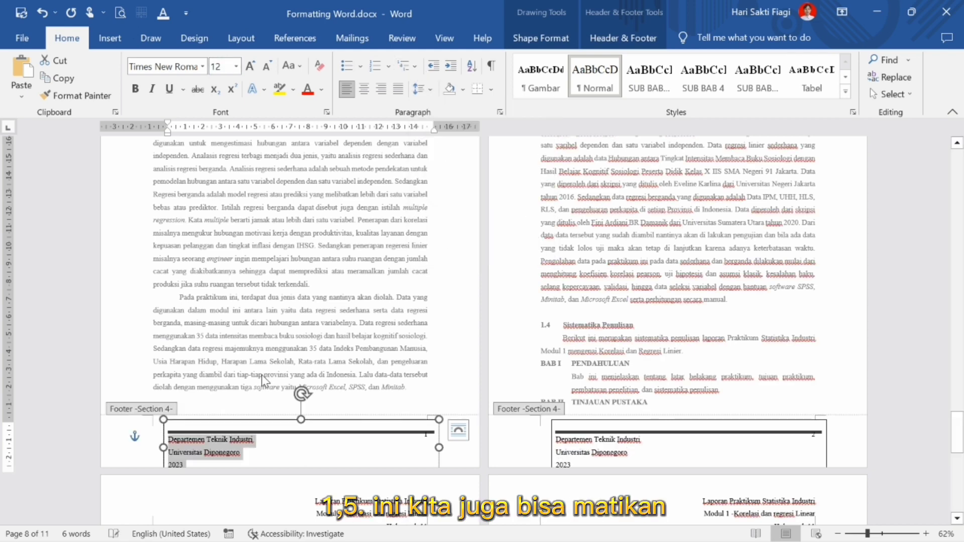
Step: Remove the outline from the footer text box in the BAB I section
click(538, 33)
click(329, 81)
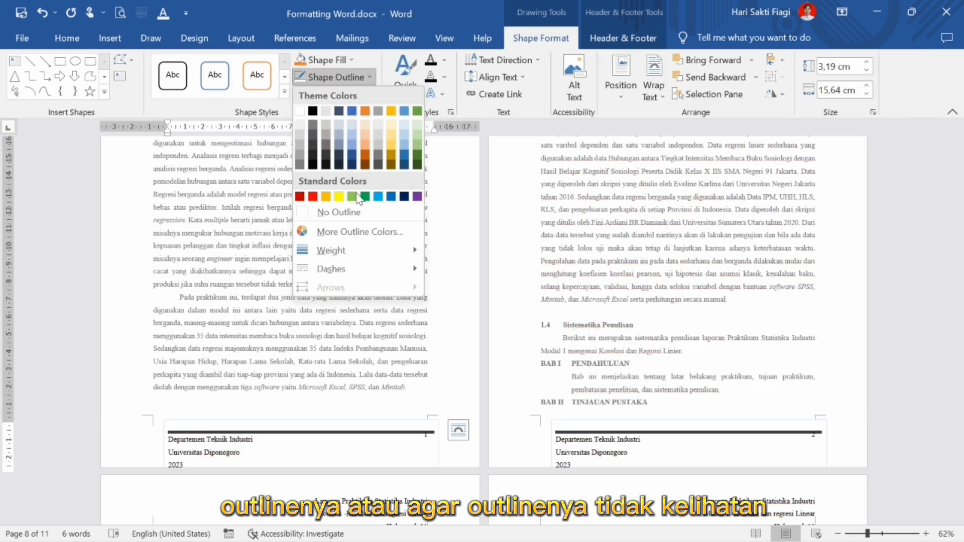
click(342, 211)
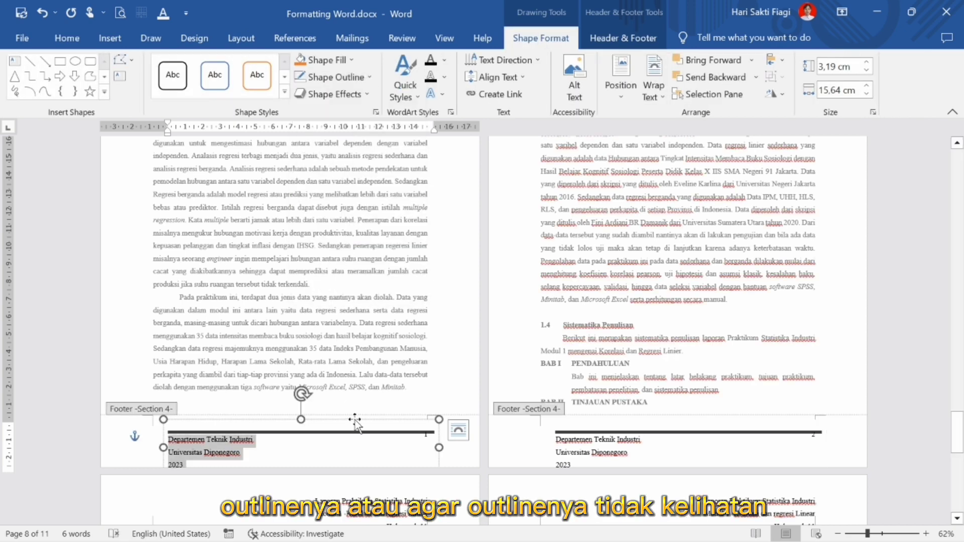
click(354, 75)
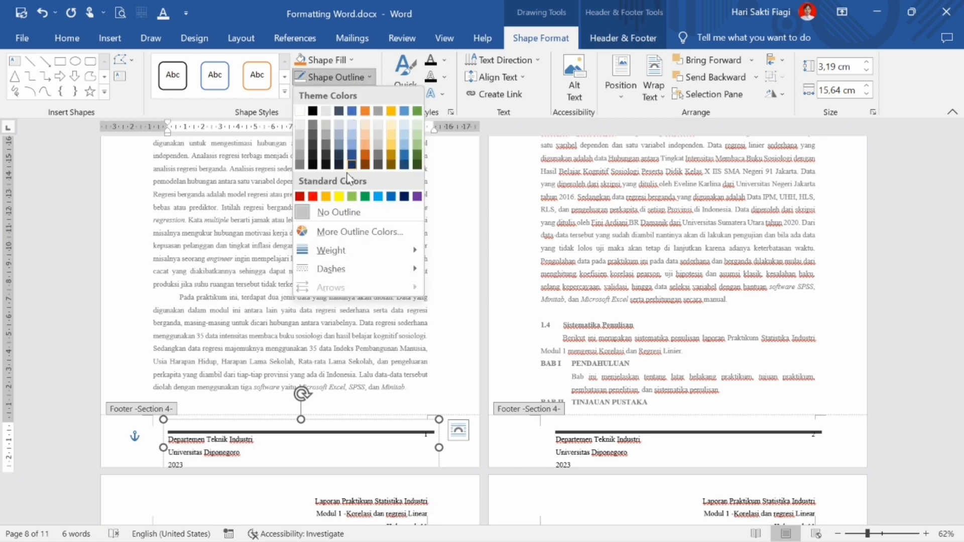
key(Escape)
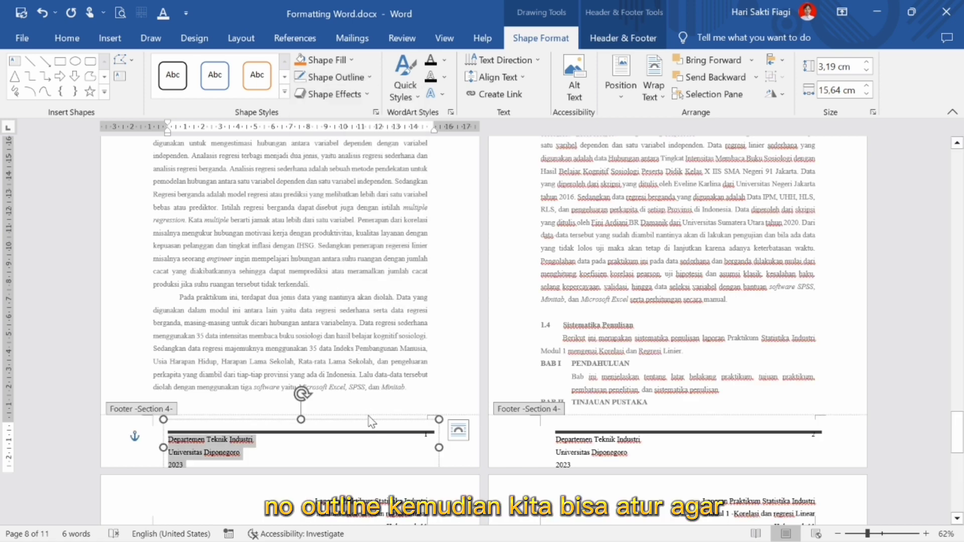
Step: Move the footer text box up and into line with the left text margin, using gridlines temporarily, and leave footer editing
click(444, 38)
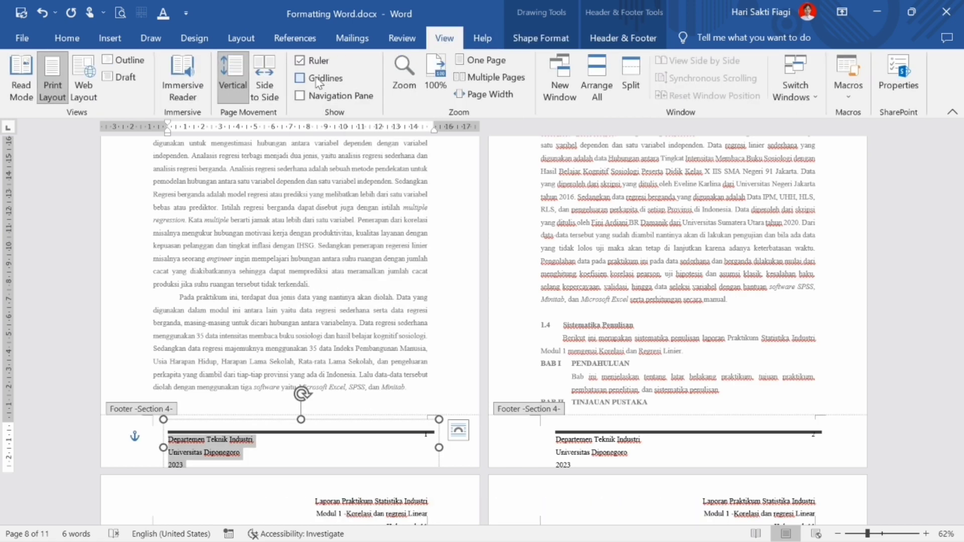
click(300, 78)
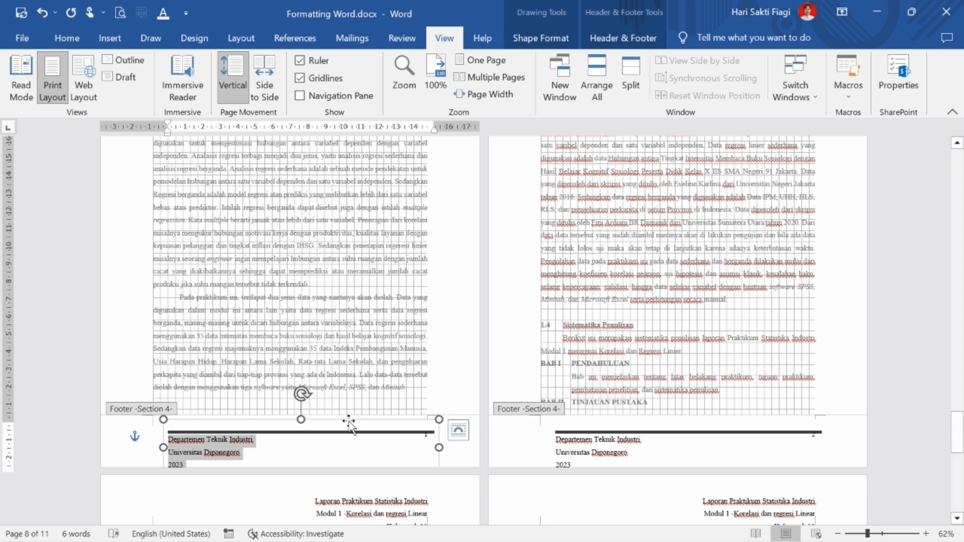
drag(350, 425, 339, 408)
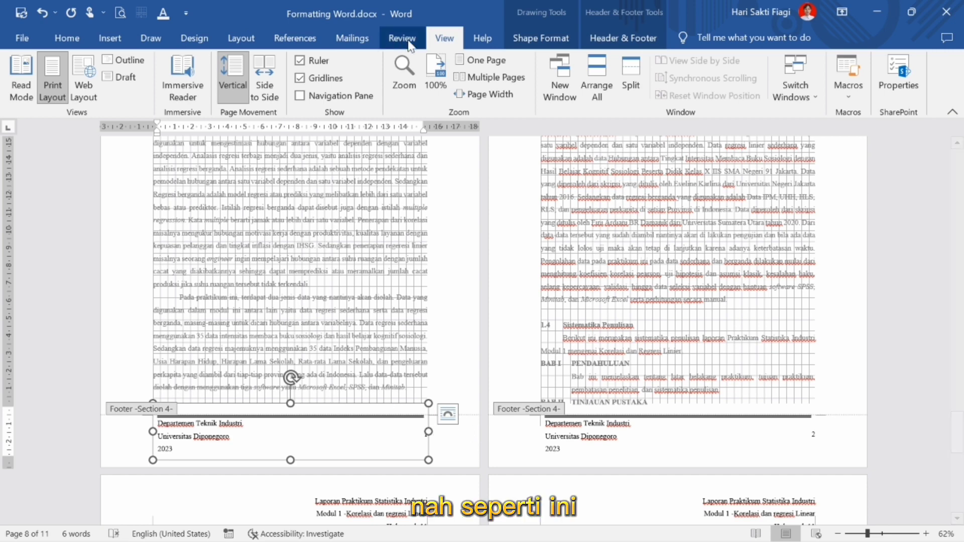
click(324, 79)
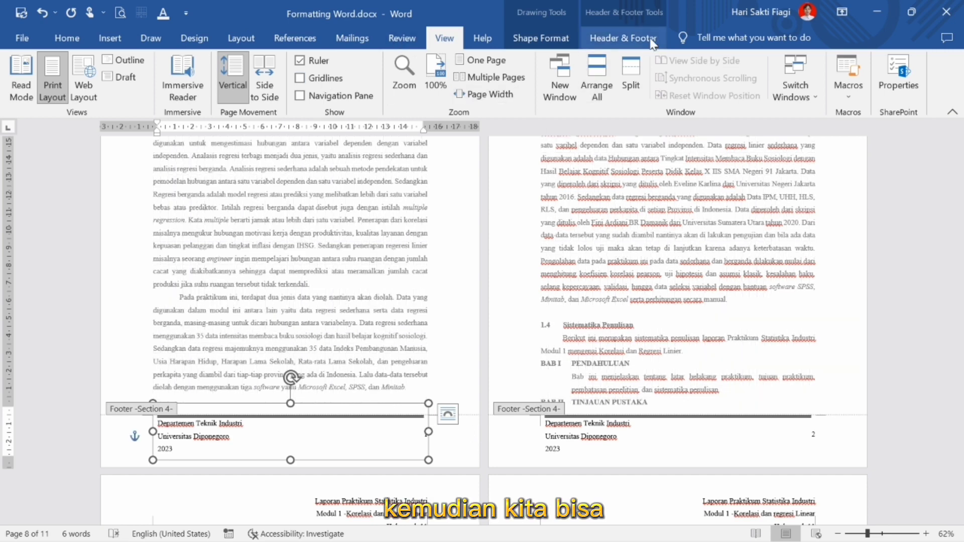
click(623, 38)
click(826, 80)
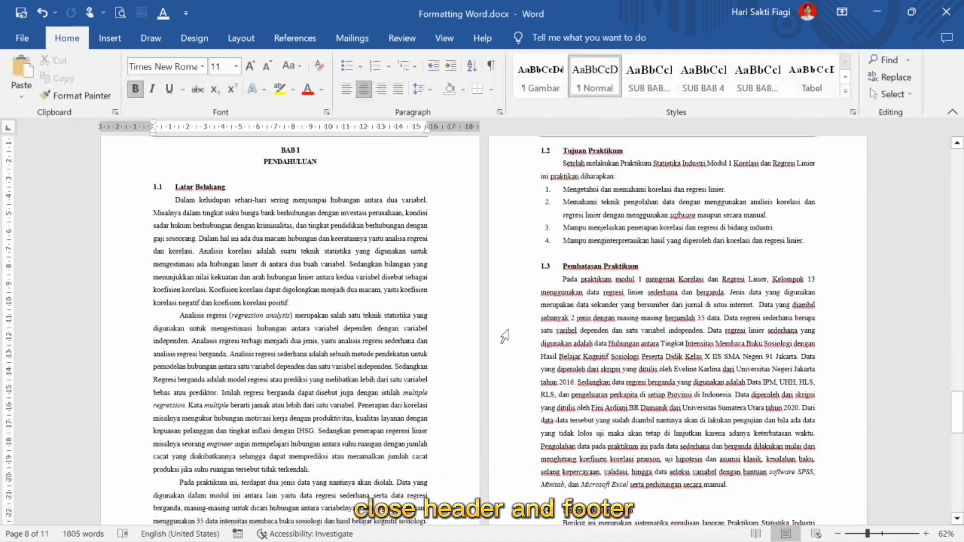
Step: Check the headers, footers and page numbers from the table of contents through BAB I to the DAFTAR PUSTAKA page
scroll(505, 337, up, 5)
scroll(505, 336, down, 2)
scroll(505, 336, up, 5)
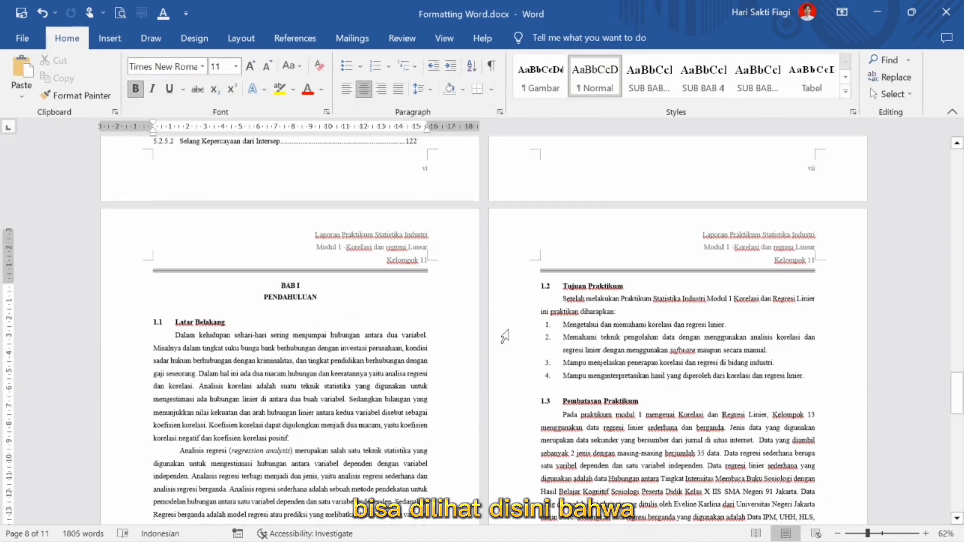
scroll(505, 336, down, 2)
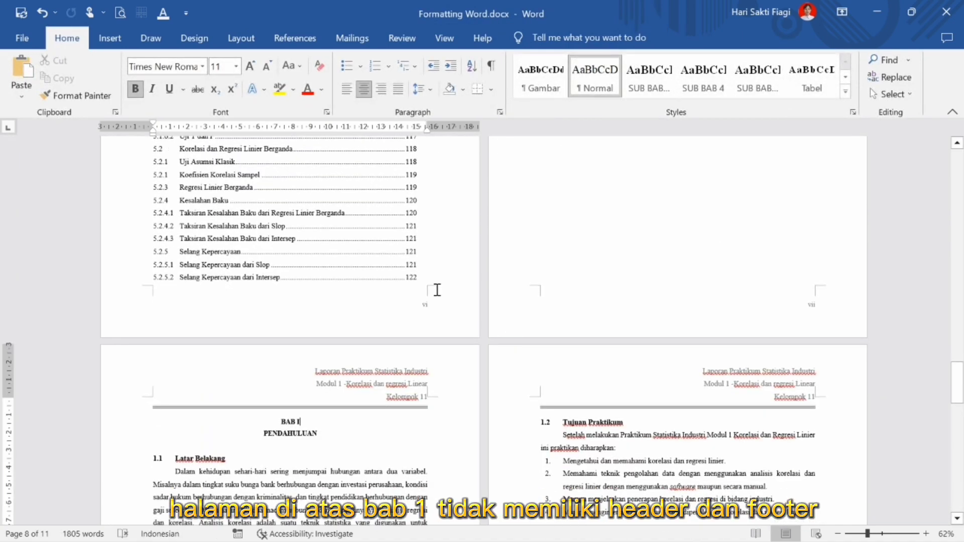
scroll(656, 264, up, 3)
scroll(669, 438, up, 5)
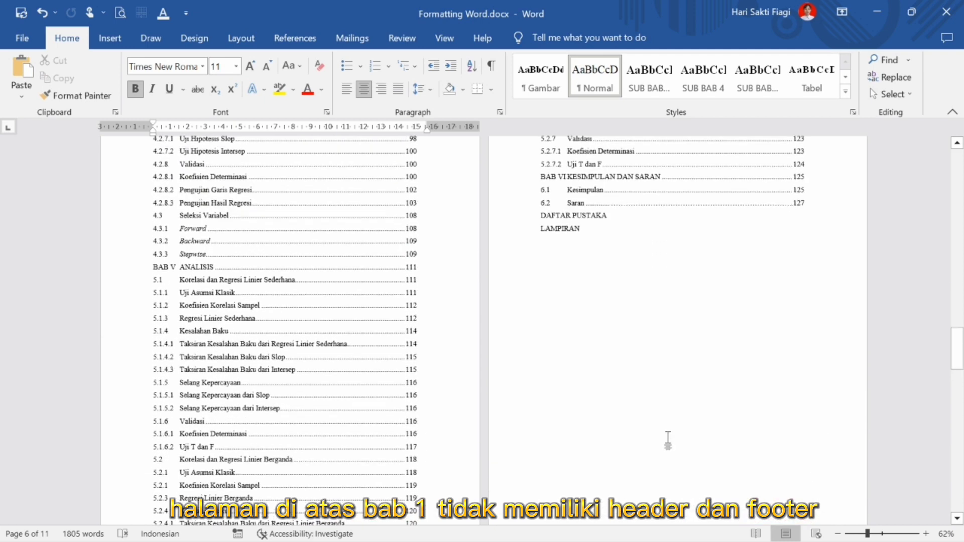
scroll(653, 251, down, 1)
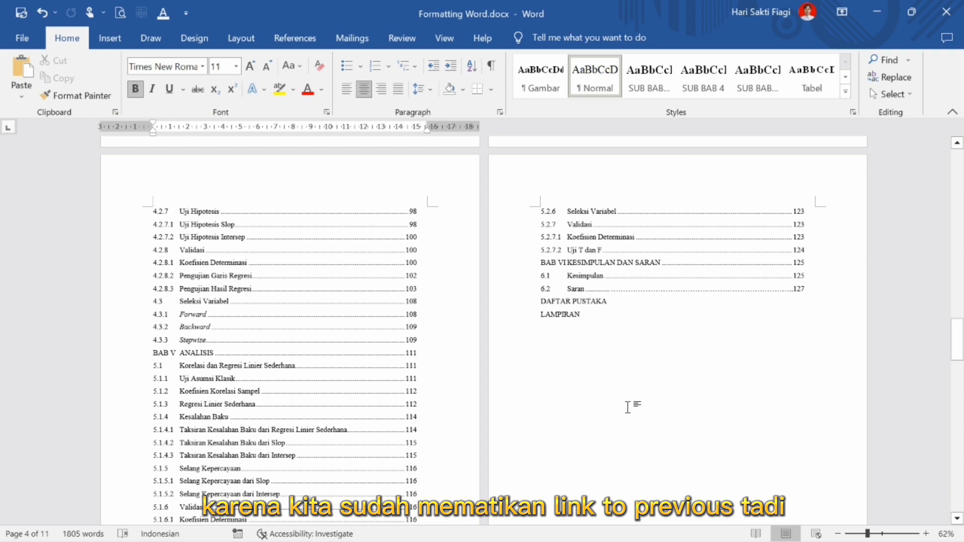
scroll(628, 407, down, 10)
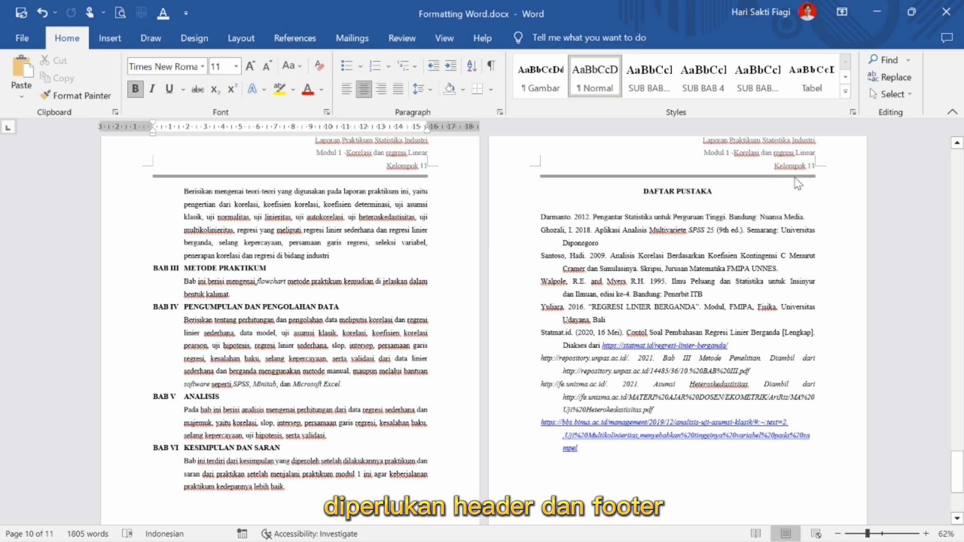
scroll(809, 173, up, 2)
scroll(799, 176, down, 6)
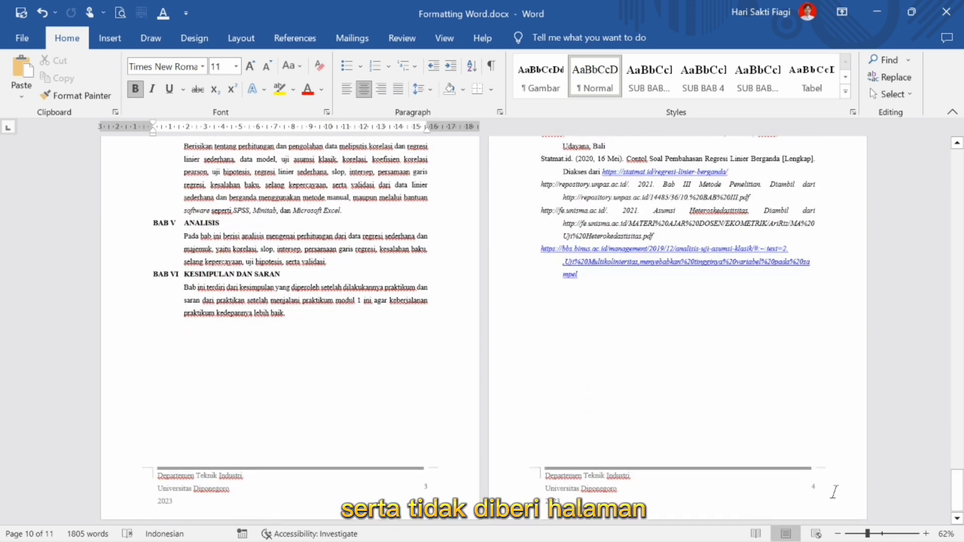
Step: Insert a Next Page section break directly before the DAFTAR PUSTAKA heading
scroll(725, 421, up, 4)
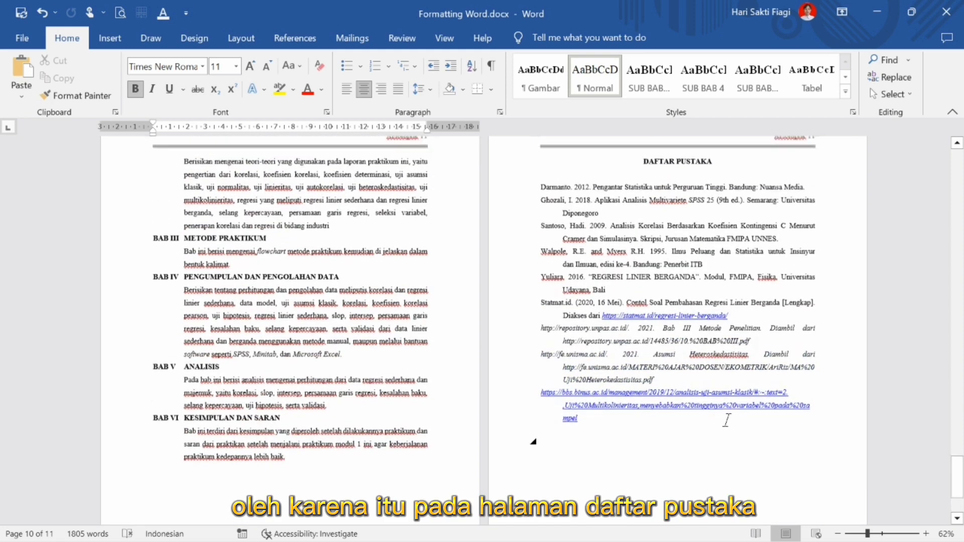
click(642, 203)
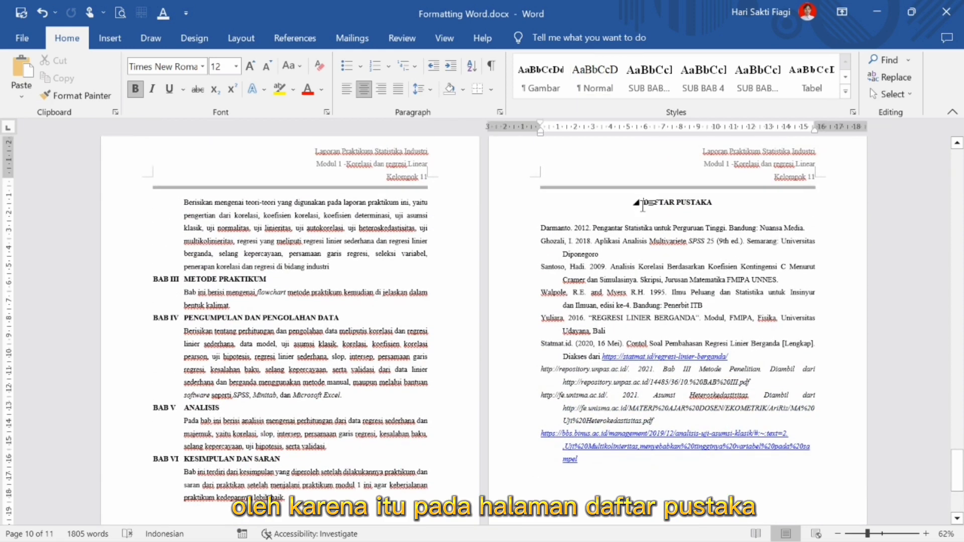
click(237, 37)
click(186, 60)
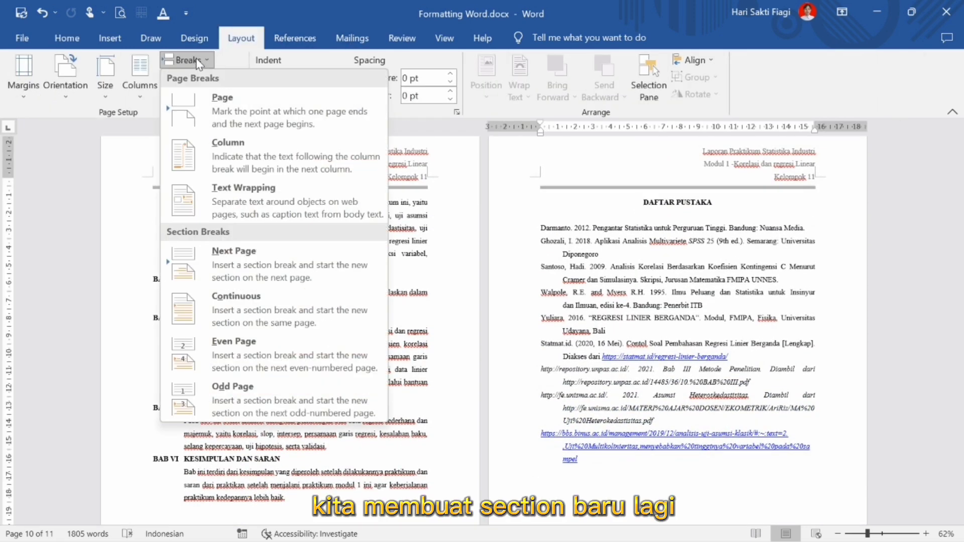
click(243, 272)
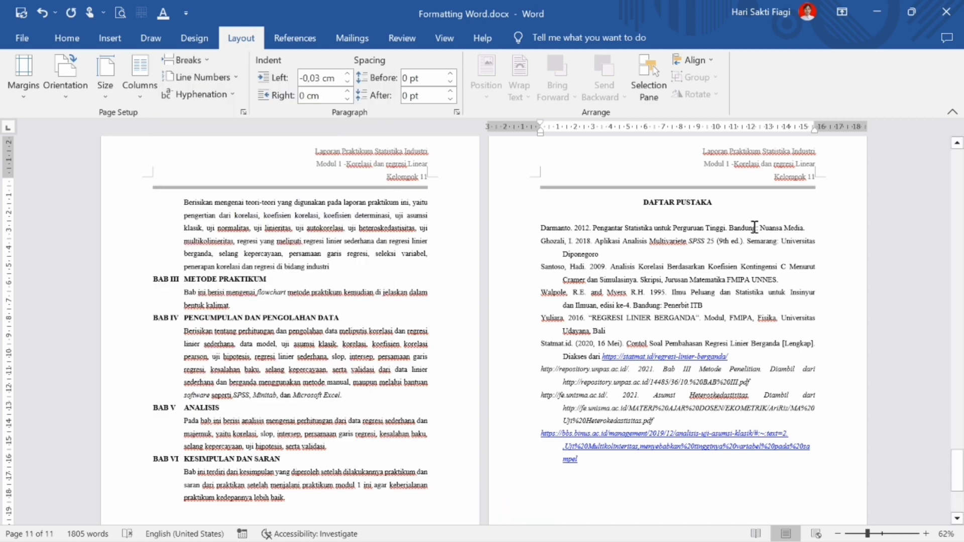
Step: Unlink the DAFTAR PUSTAKA section's header from the previous section and delete its header content
scroll(749, 224, up, 1)
double_click(643, 186)
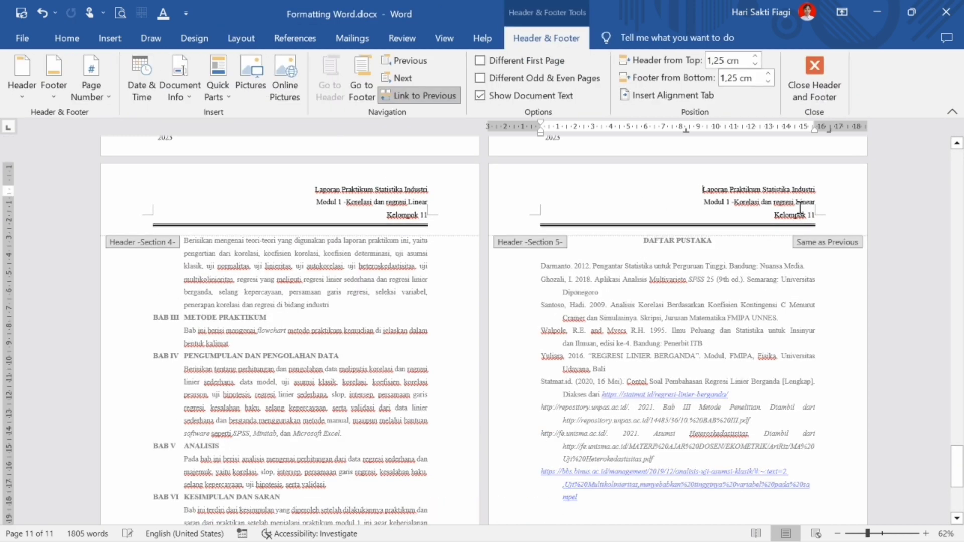
click(412, 95)
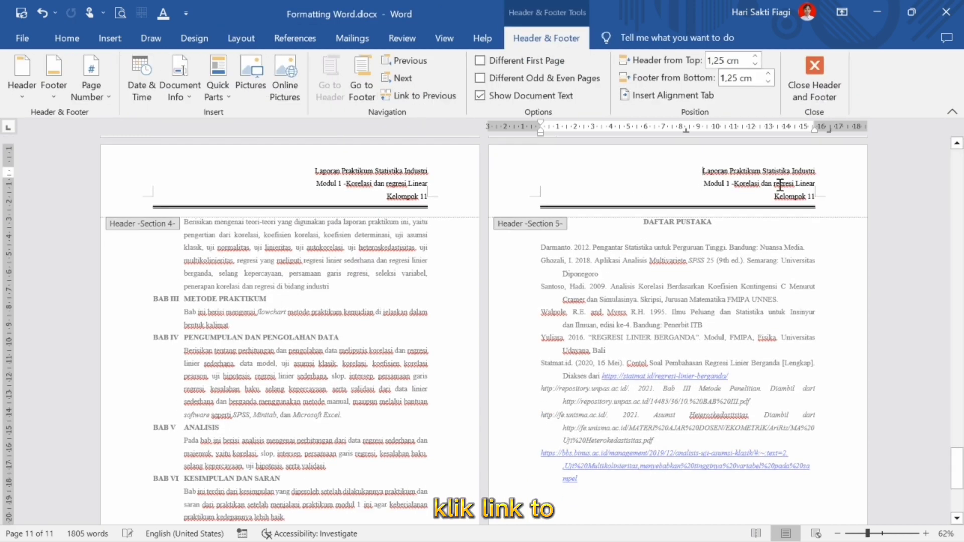
drag(826, 200, 692, 171)
key(Delete)
Step: Unlink the DAFTAR PUSTAKA section's footer from the previous section and delete its page number
scroll(693, 173, down, 4)
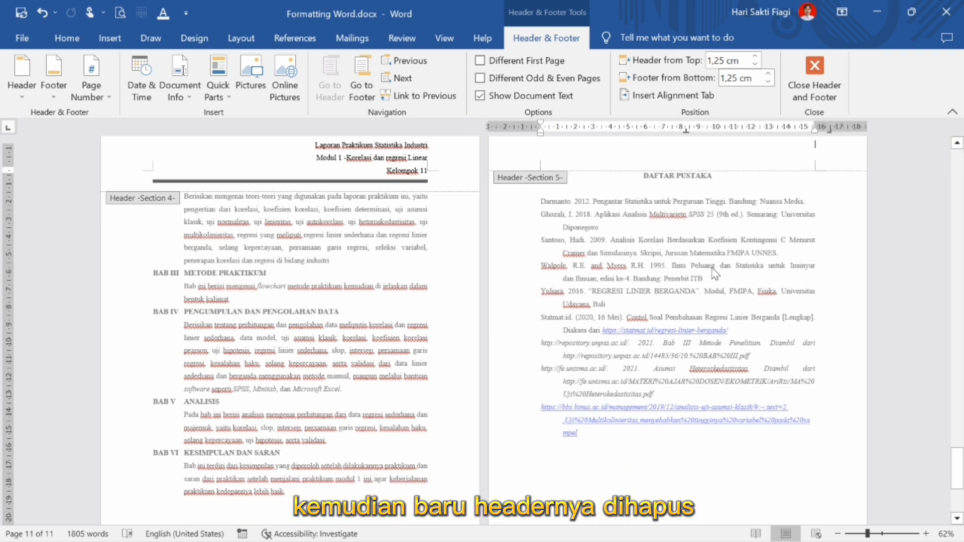
click(362, 86)
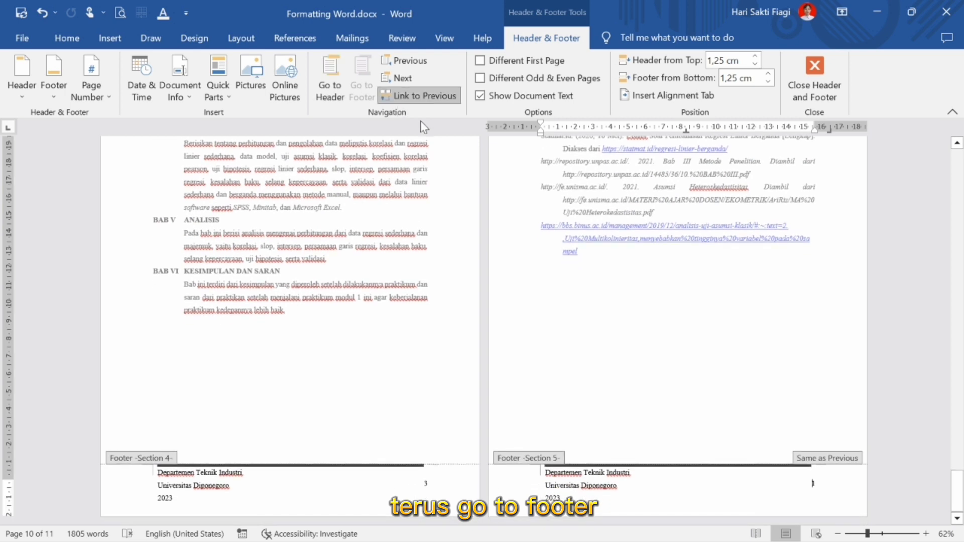
click(422, 101)
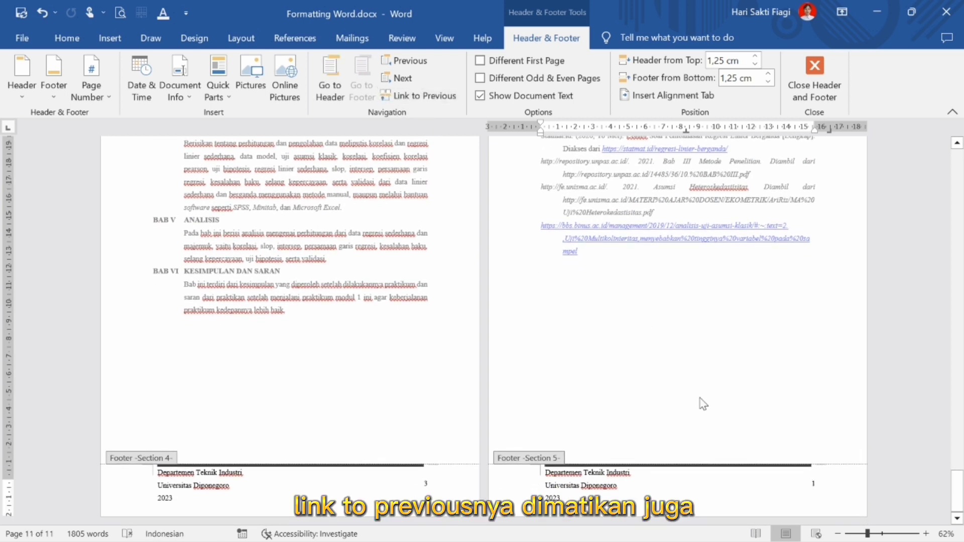
click(816, 491)
key(BackSpace)
key(BackSpace)
key(BackSpace)
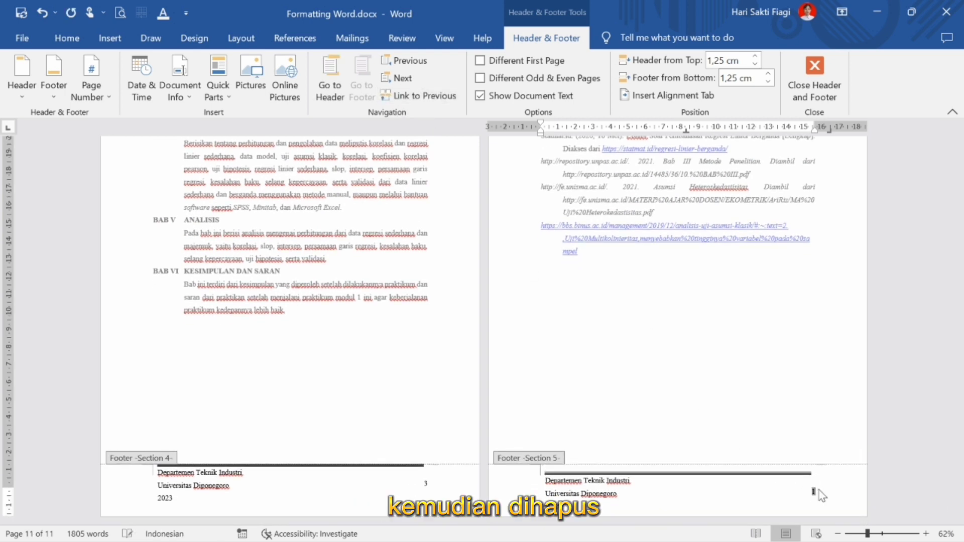
Step: Delete the text box from the DAFTAR PUSTAKA footer and close header and footer editing
click(607, 468)
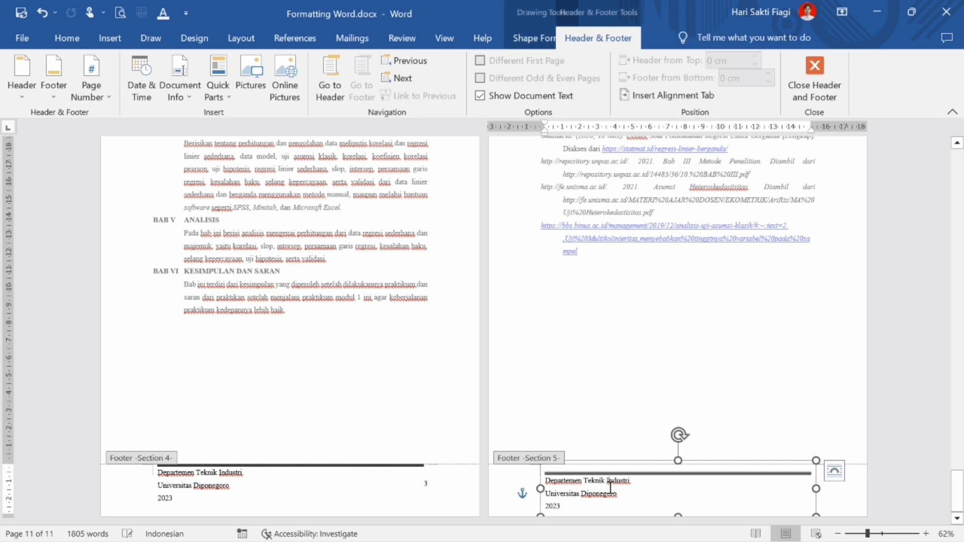
key(Delete)
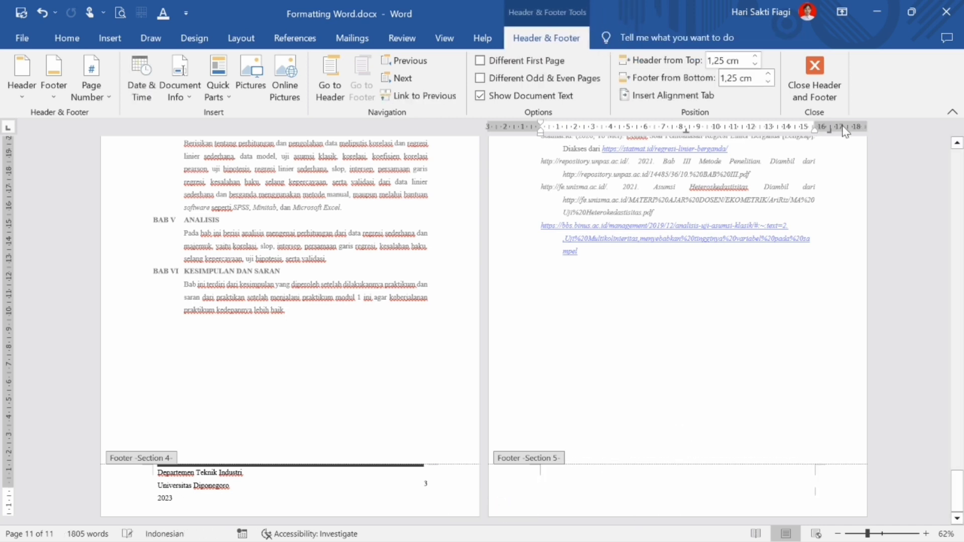
click(814, 83)
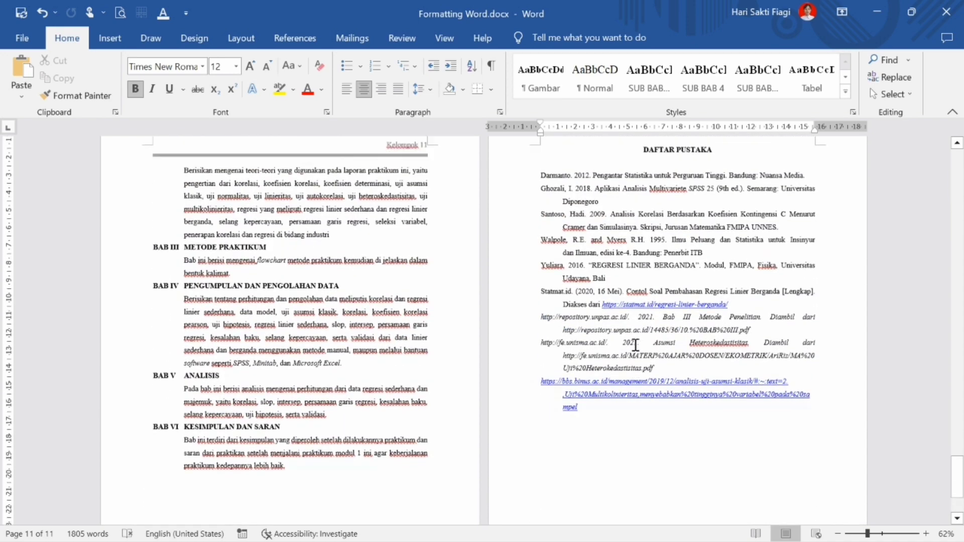
Step: Review the cover, LEMBAR PENGESAHAN, KATA PENGANTAR and DAFTAR ISI pages for headers, footers and page numbering
drag(957, 447, 952, 122)
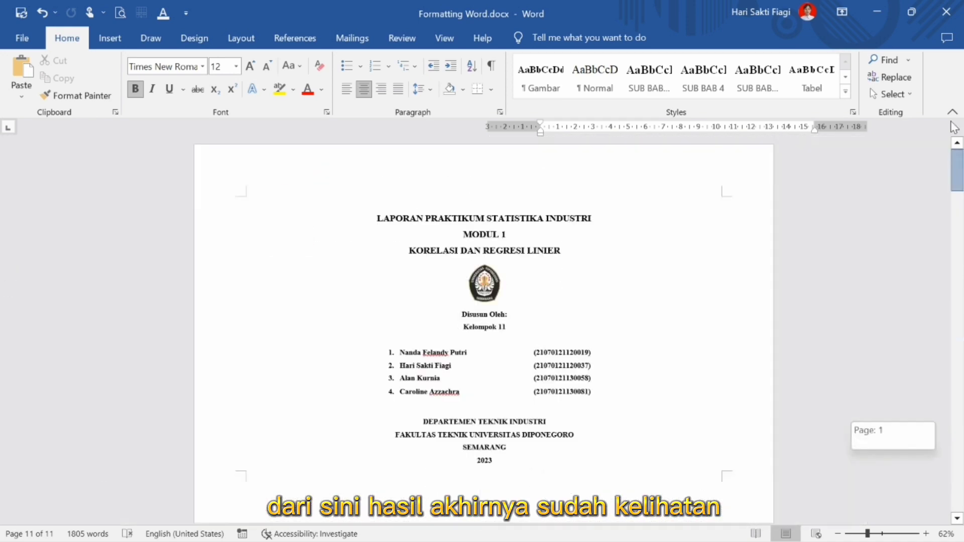
drag(956, 156, 940, 134)
scroll(679, 315, down, 8)
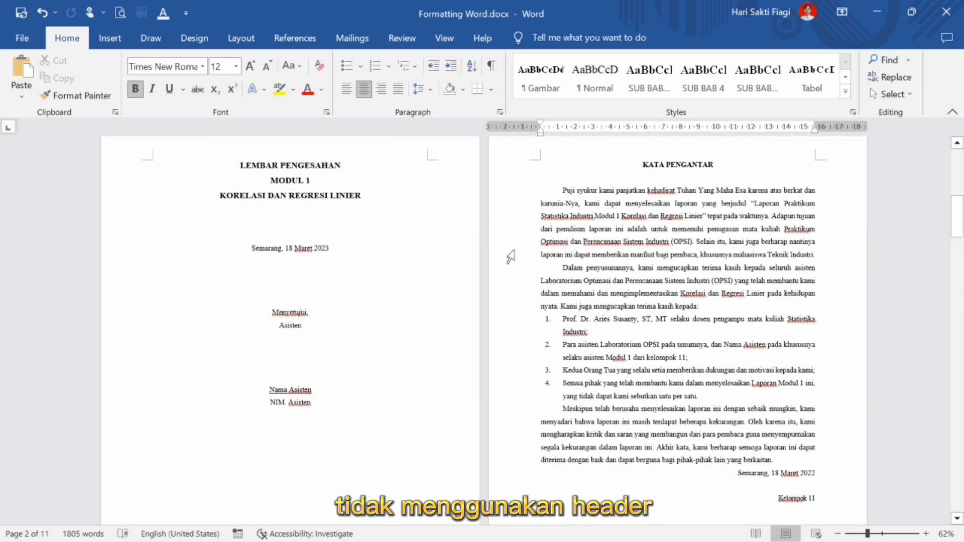
scroll(498, 396, down, 3)
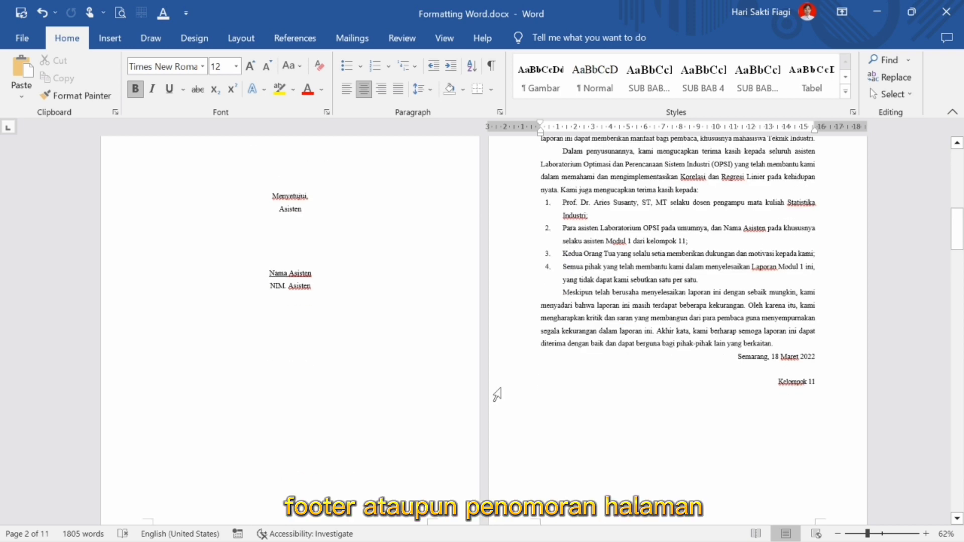
scroll(302, 451, down, 4)
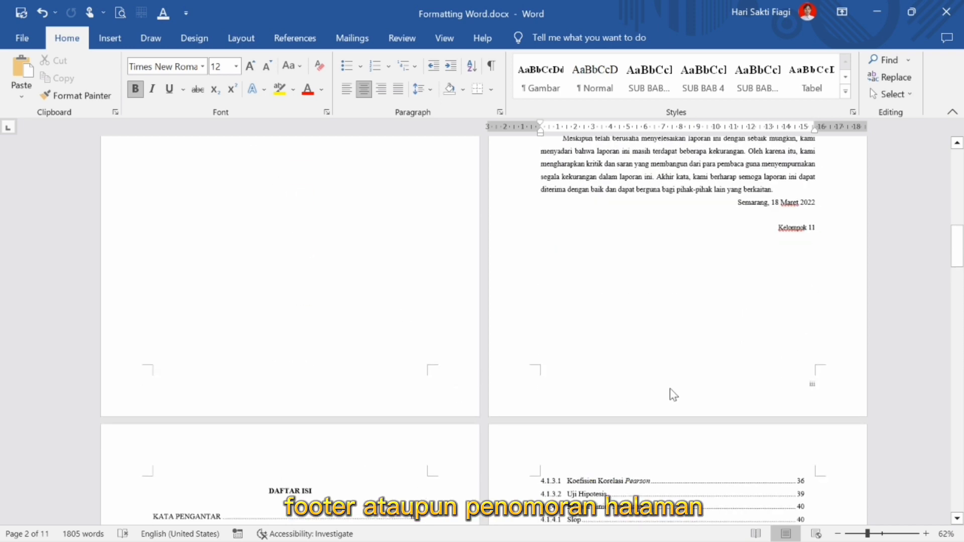
scroll(687, 350, up, 8)
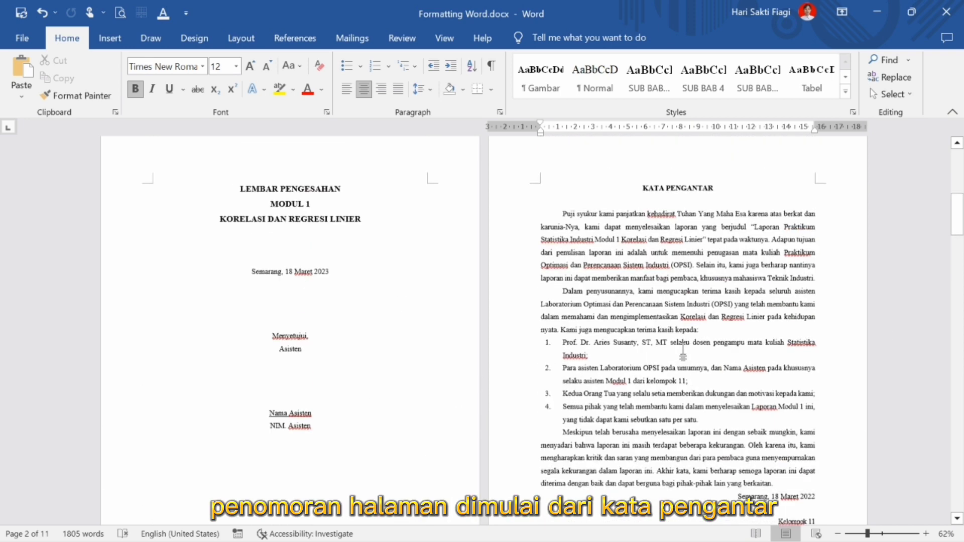
scroll(635, 355, down, 4)
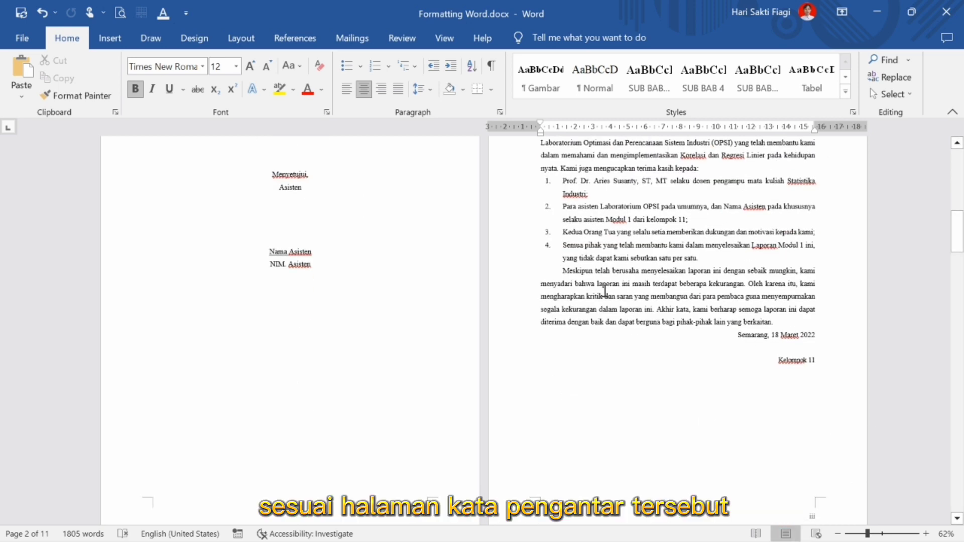
scroll(679, 314, up, 5)
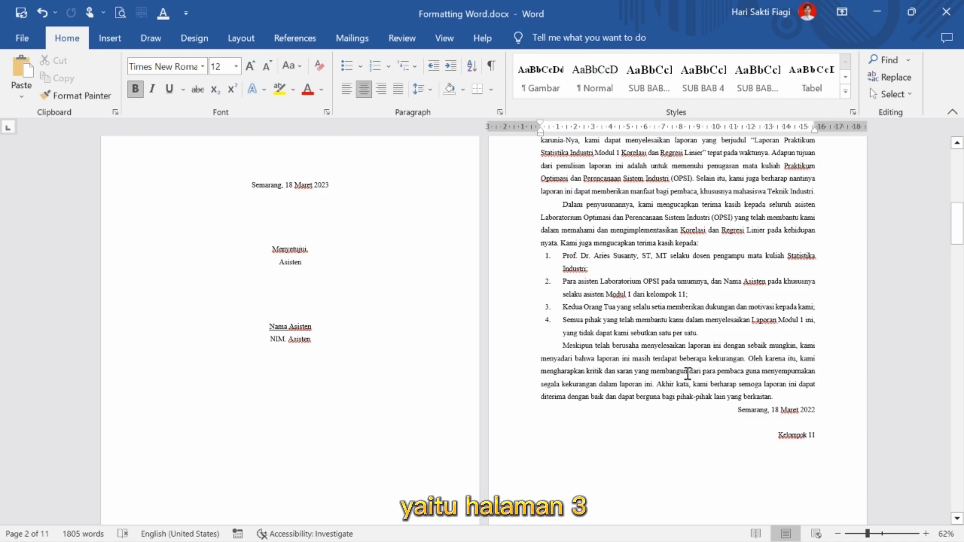
scroll(687, 374, down, 10)
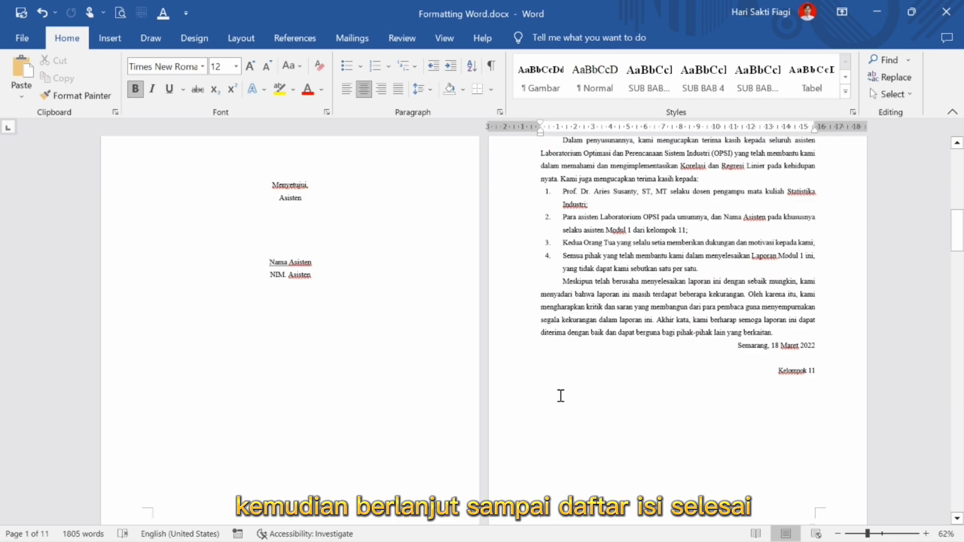
scroll(562, 402, down, 19)
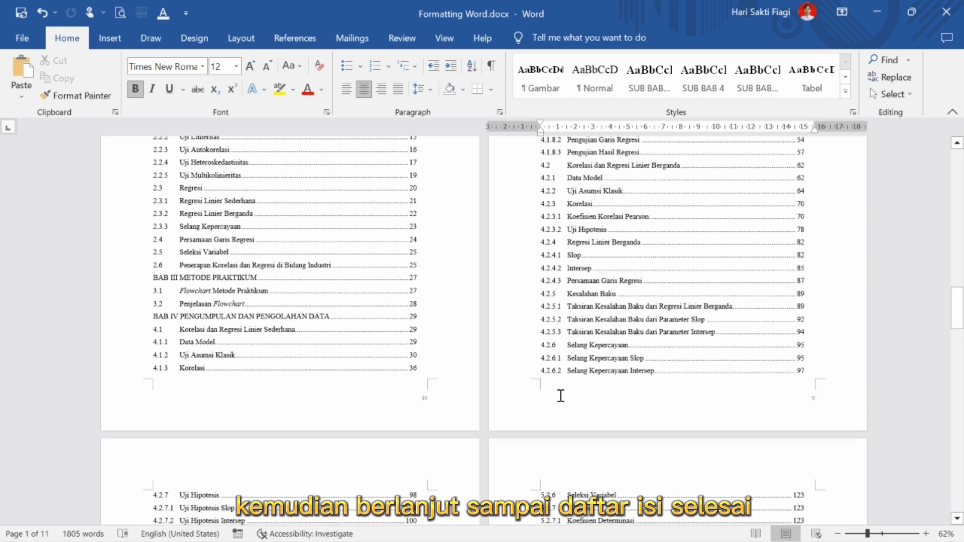
Step: Check the header, footer and page numbers from BAB I onward and on the DAFTAR PUSTAKA page
scroll(561, 396, down, 13)
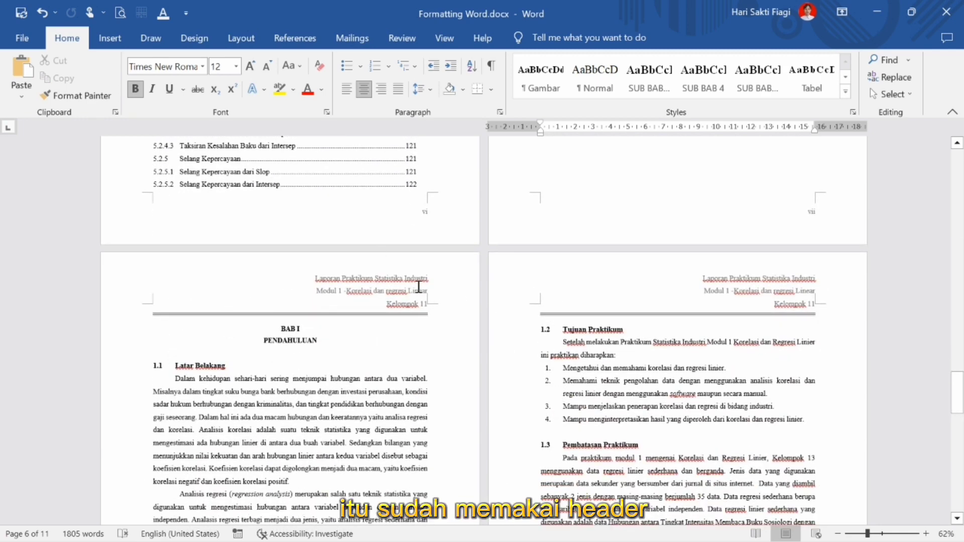
scroll(345, 366, down, 13)
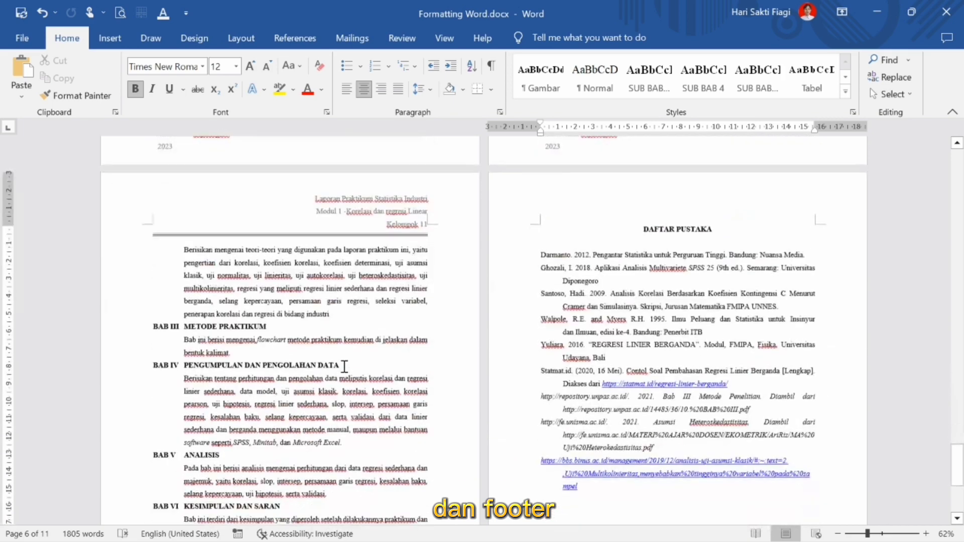
scroll(345, 367, up, 5)
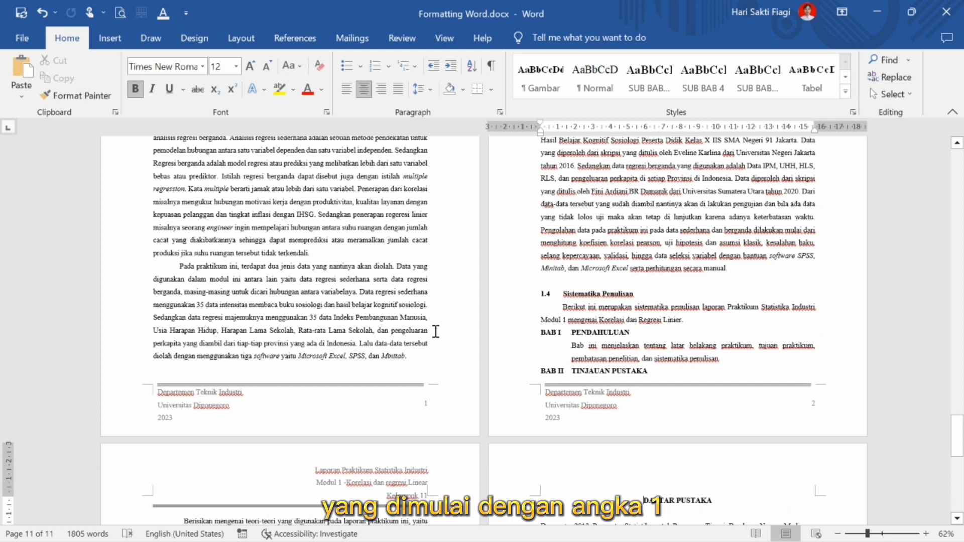
mouse_move(957, 436)
mouse_down()
mouse_move(962, 475)
mouse_move(958, 436)
mouse_up()
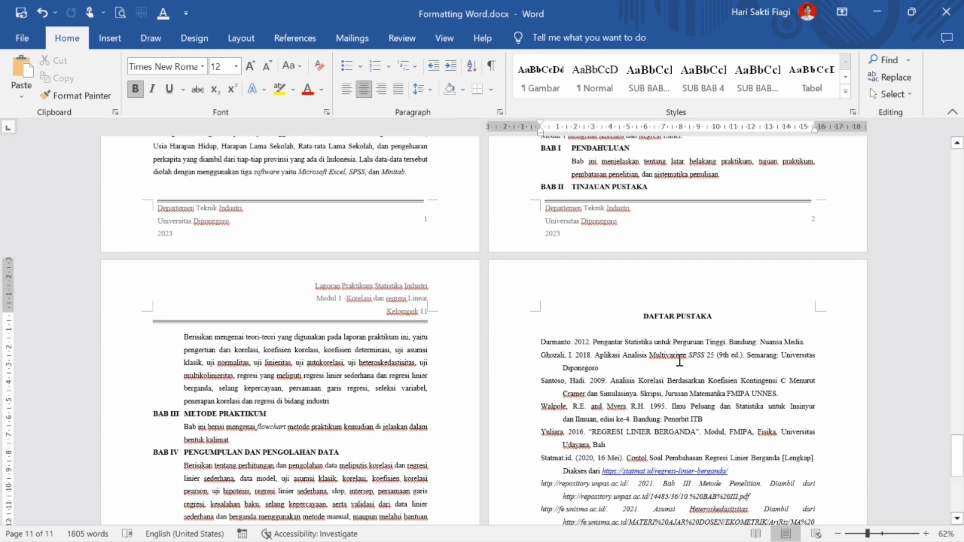
scroll(718, 377, down, 1)
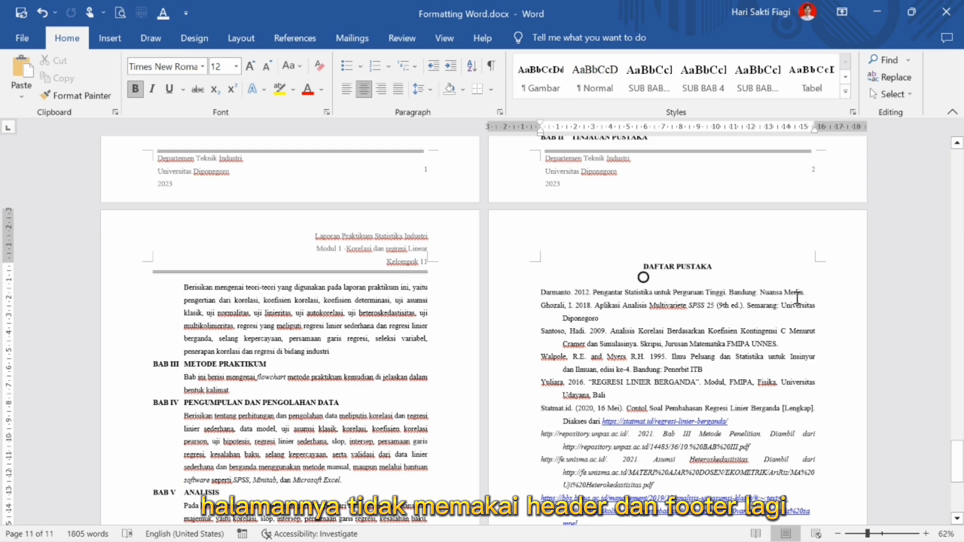
scroll(797, 299, down, 3)
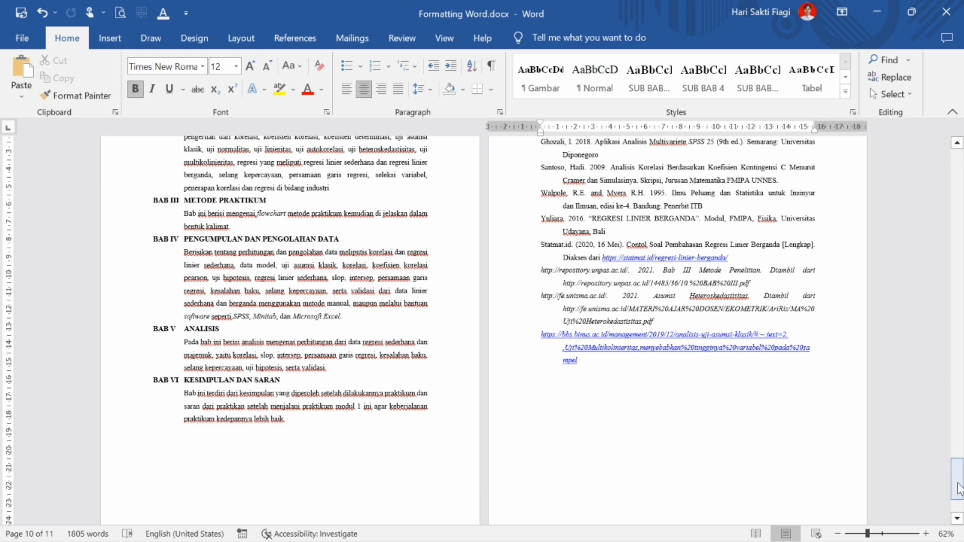
Step: Switch the document to One Page view at the BAB I page and enlarge it to 89%
drag(957, 485, 953, 180)
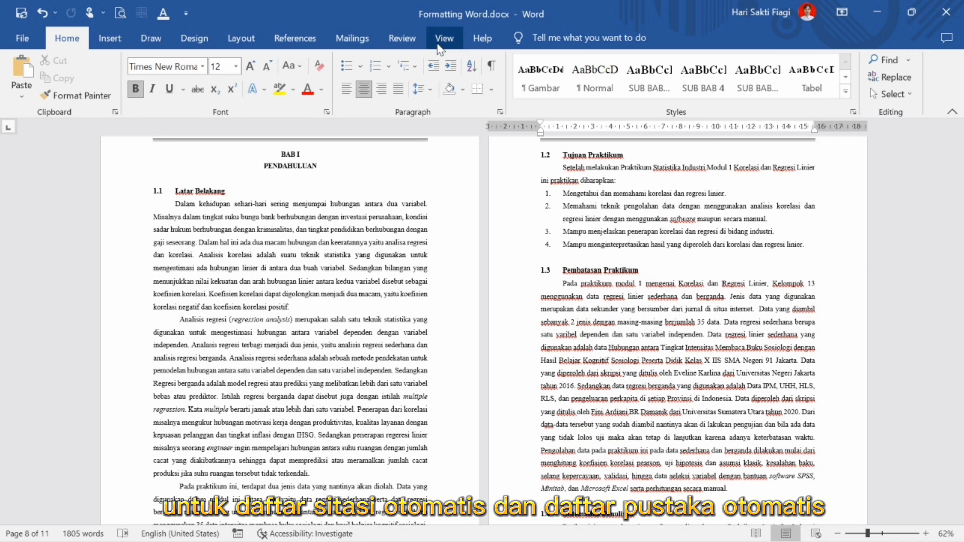
click(441, 39)
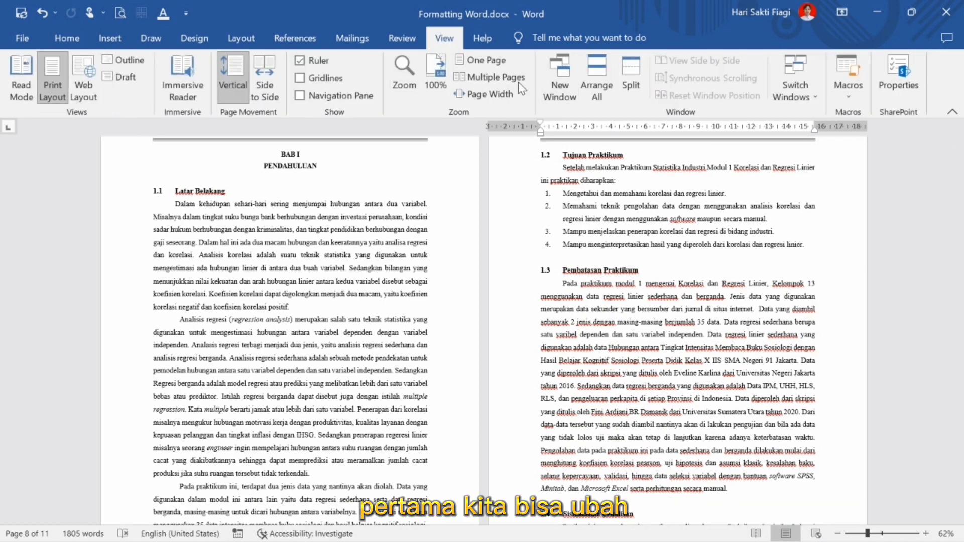
click(496, 65)
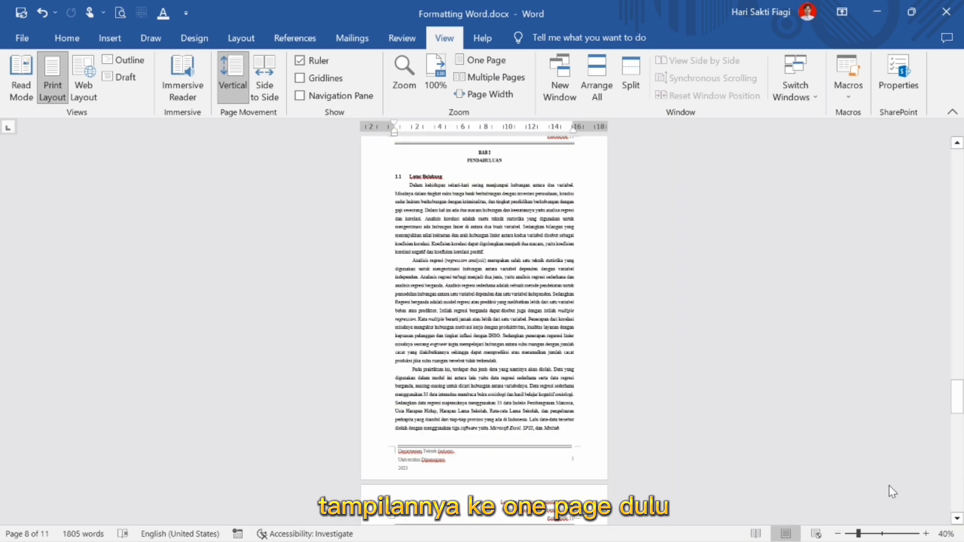
ctrl+scroll(515, 360, up, 5)
scroll(515, 360, up, 5)
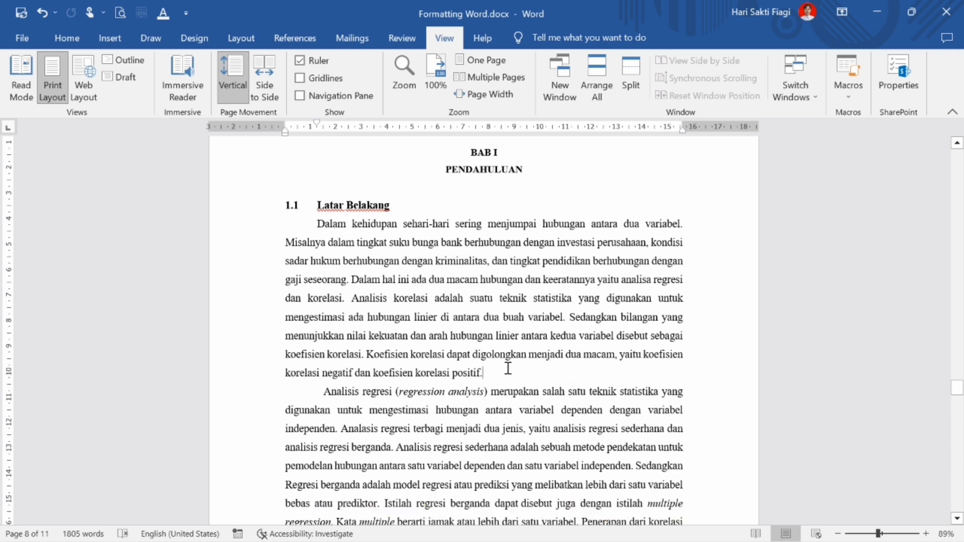
Step: Remove the period ending the first Latar Belakang paragraph and start creating a new citation source there
key(ctrl+z)
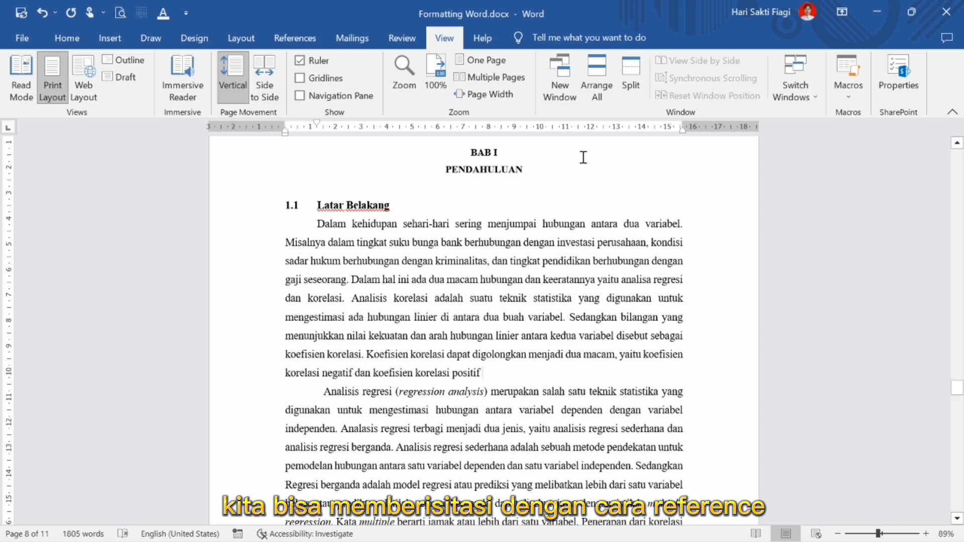
click(305, 45)
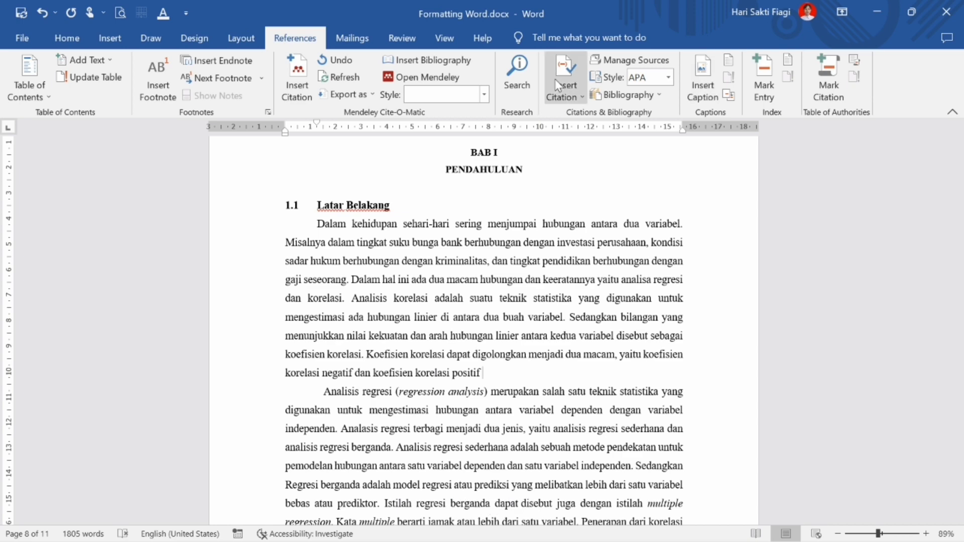
click(561, 97)
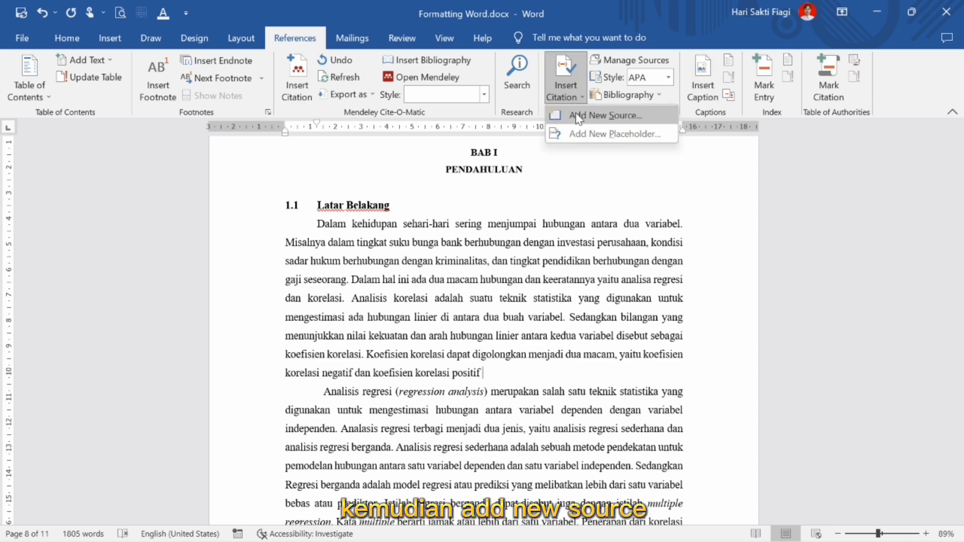
click(576, 113)
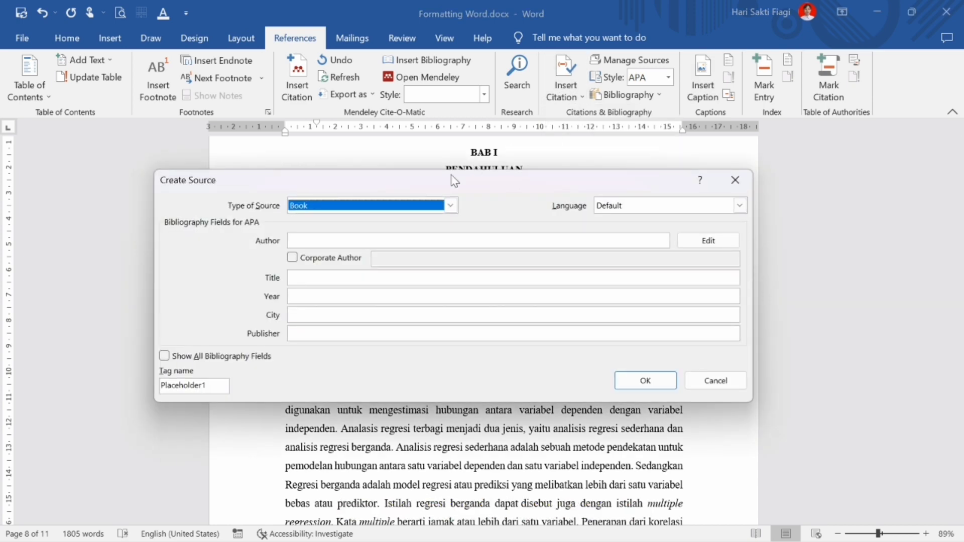
drag(455, 150, 525, 121)
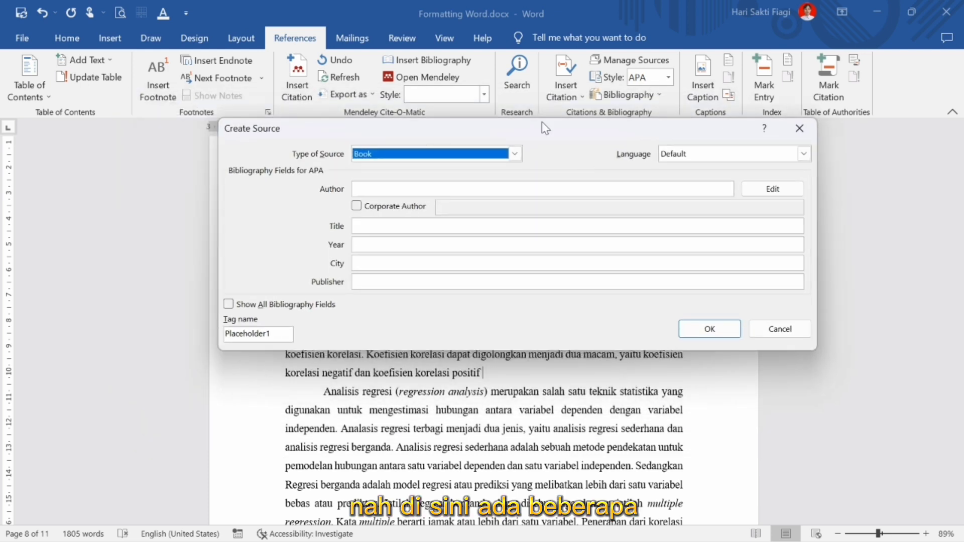
Step: Set the new source's type to Book and its language to Indonesian
click(515, 154)
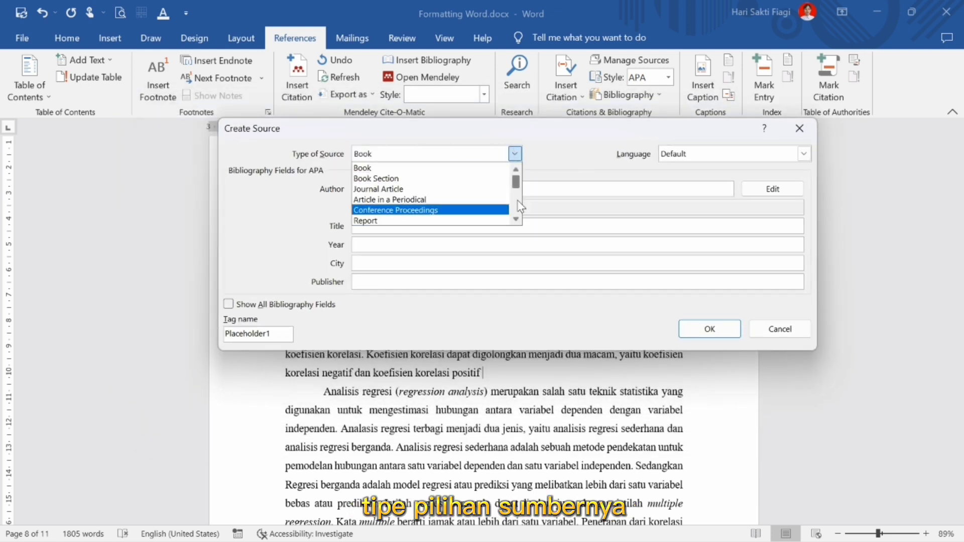
scroll(517, 187, down, 4)
scroll(518, 187, up, 4)
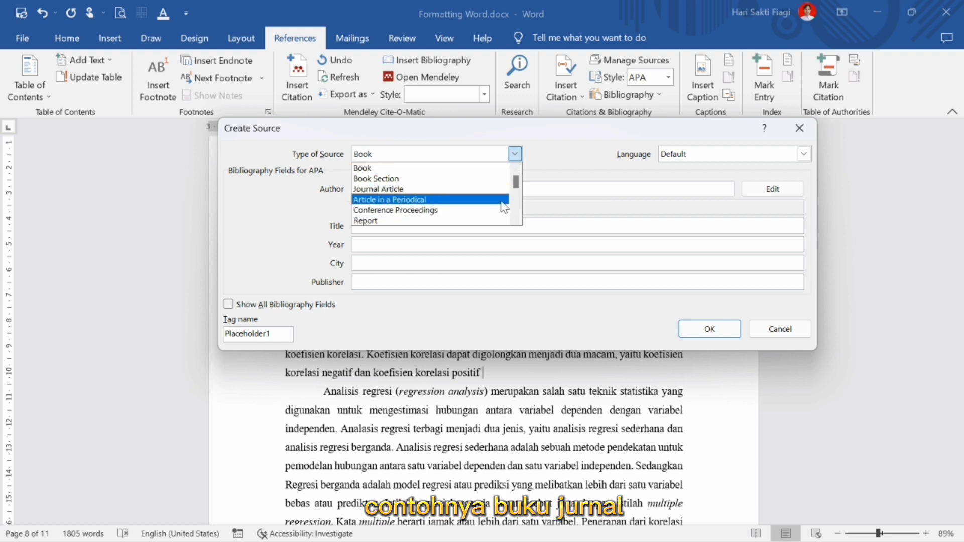
drag(517, 181, 490, 152)
click(431, 169)
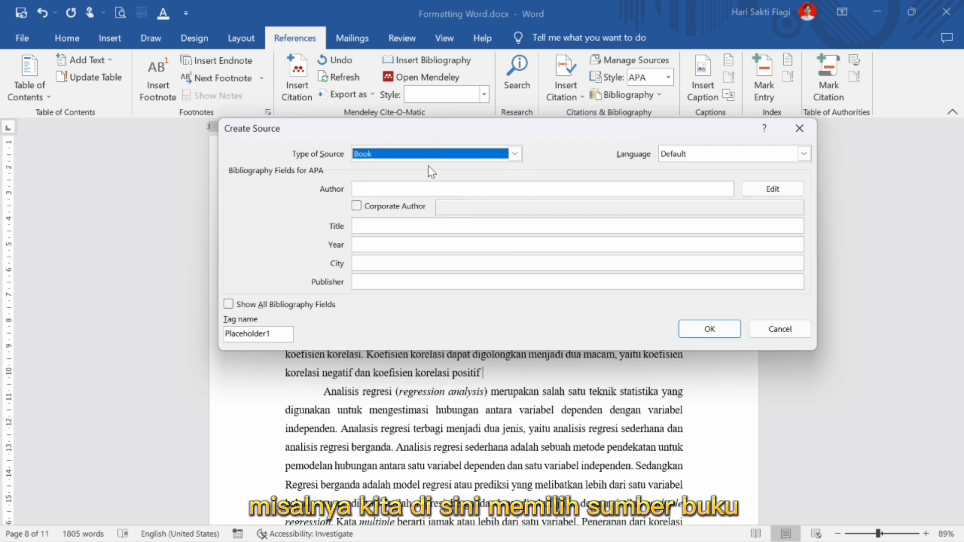
click(804, 154)
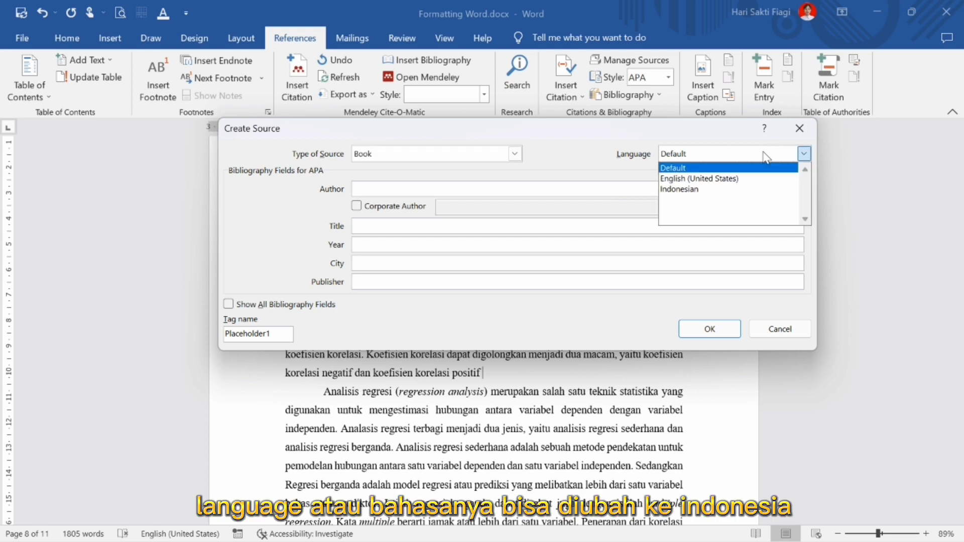
click(716, 191)
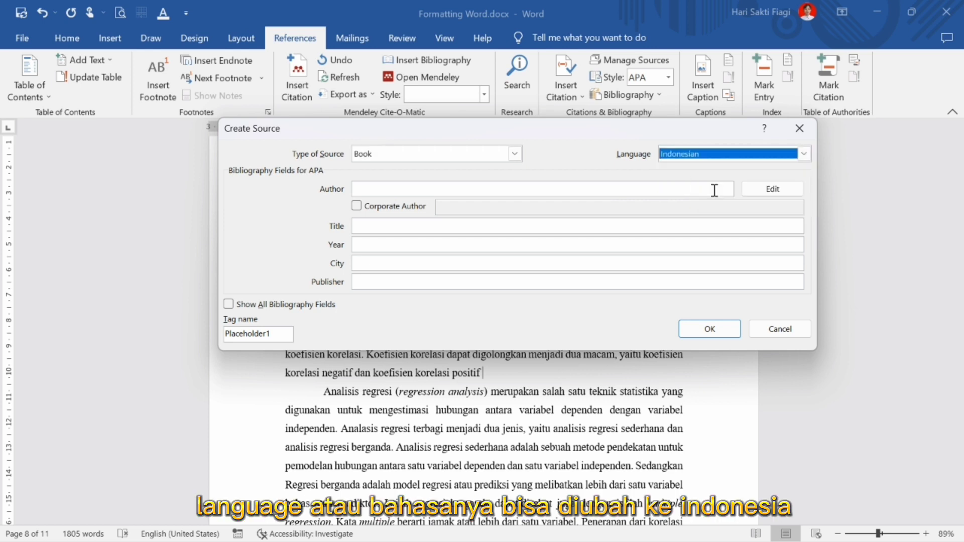
click(458, 189)
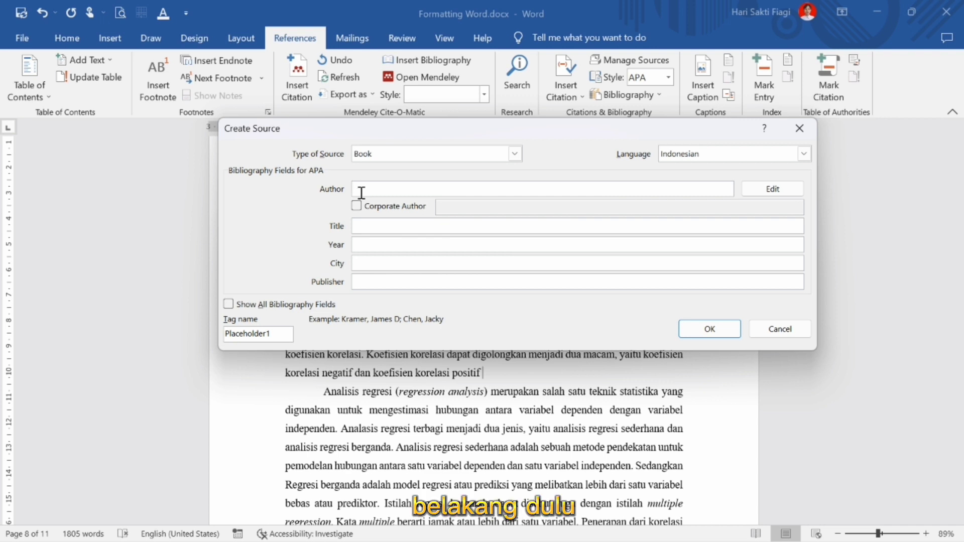
text(Fiagi)
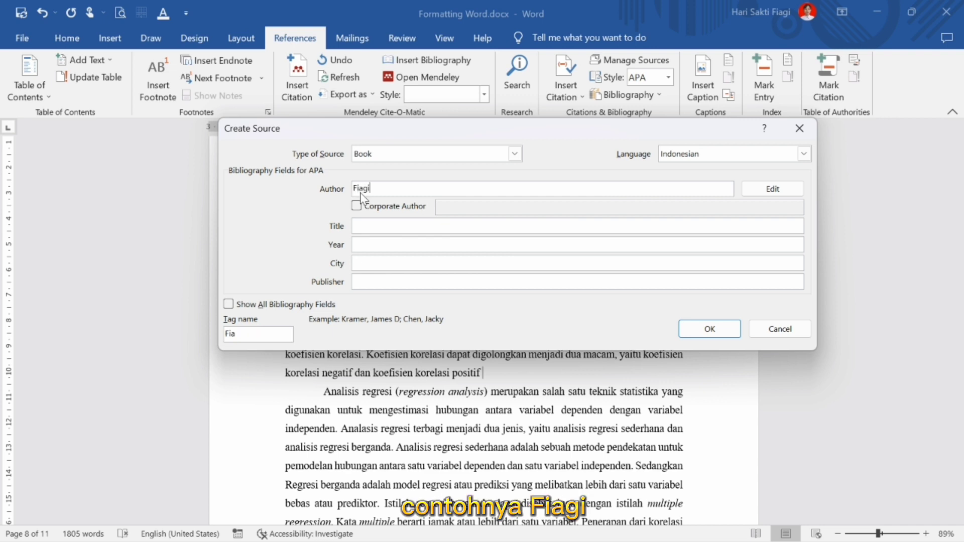
text(, Hari)
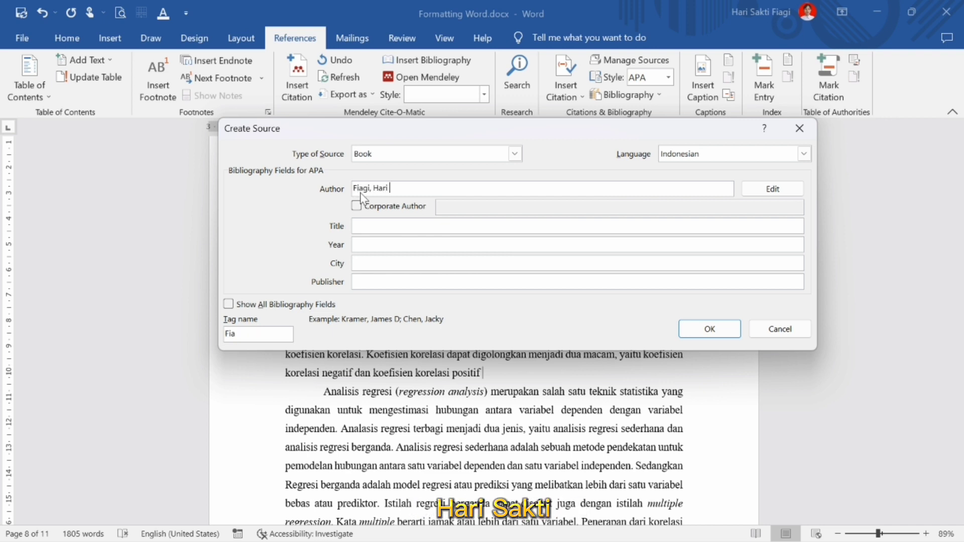
text( Sakti;)
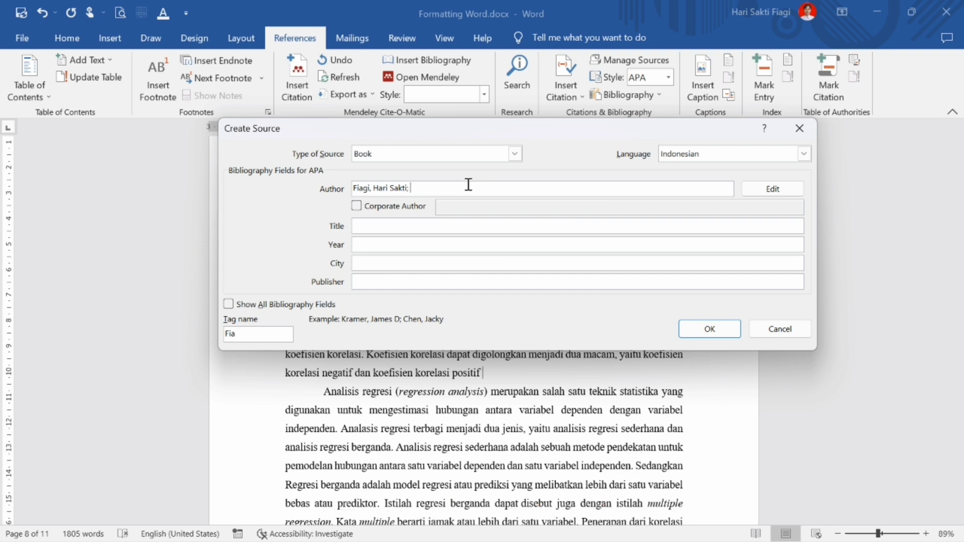
text( Amalia)
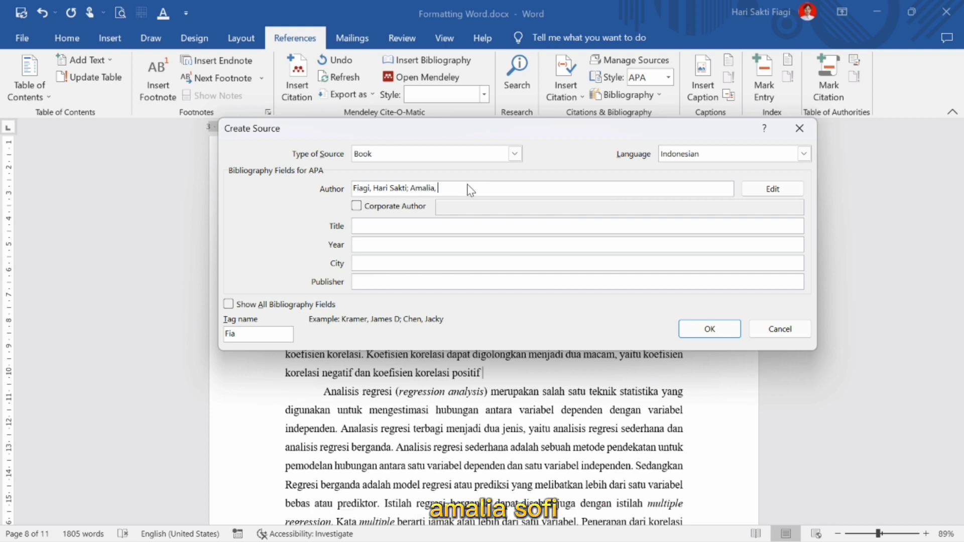
text(, Sofi;)
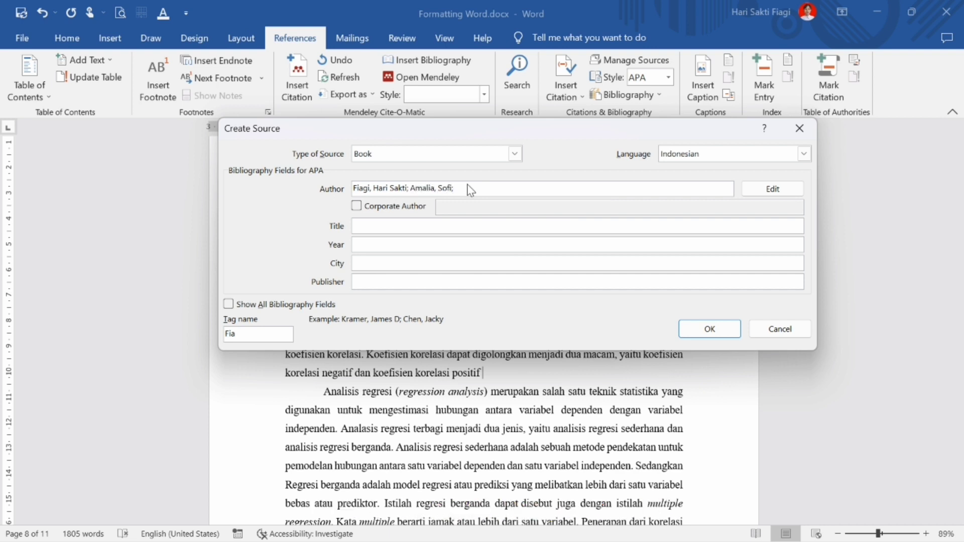
drag(500, 195, 325, 191)
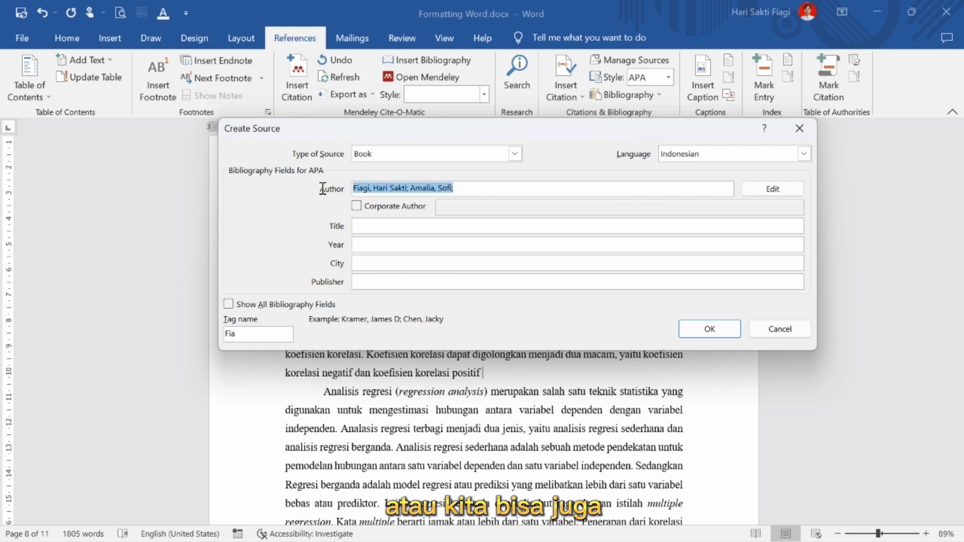
key(BackSpace)
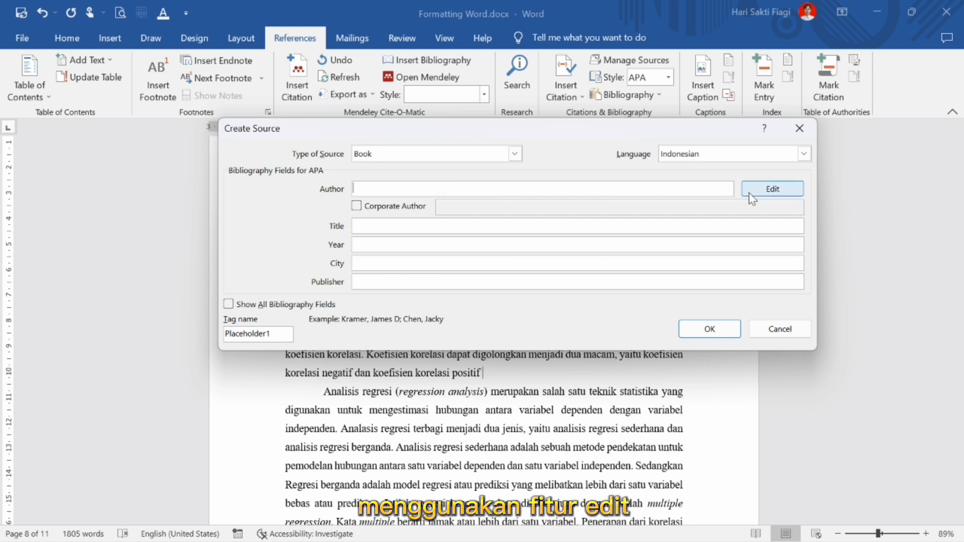
Step: Open the source's author name editor and add the first author with last, first and middle names
click(768, 189)
drag(652, 193, 550, 178)
text(Fiagi)
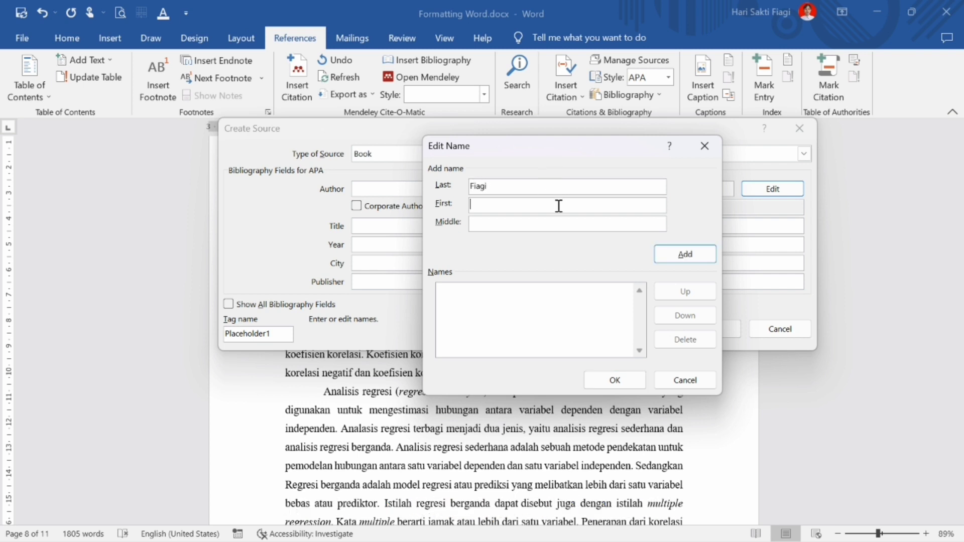
text(Hari)
click(537, 220)
text(sakti)
click(472, 223)
click(673, 253)
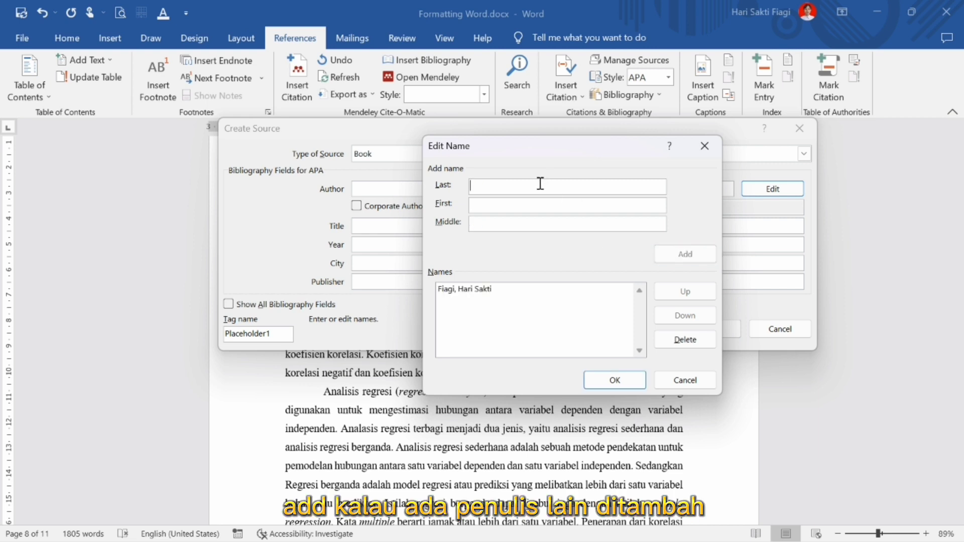
Step: Add the second and third authors' names to the source's author list
text(Amalia)
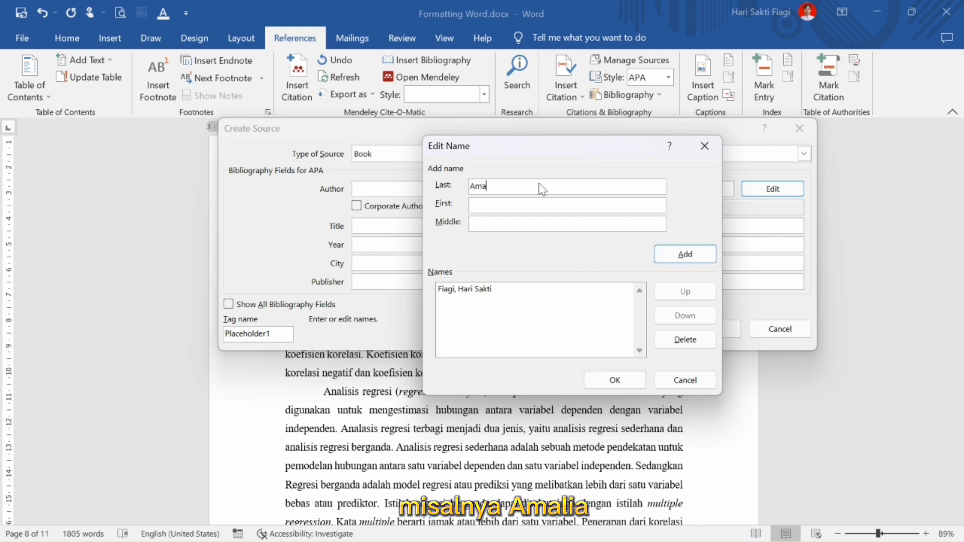
click(510, 206)
text(Sofi)
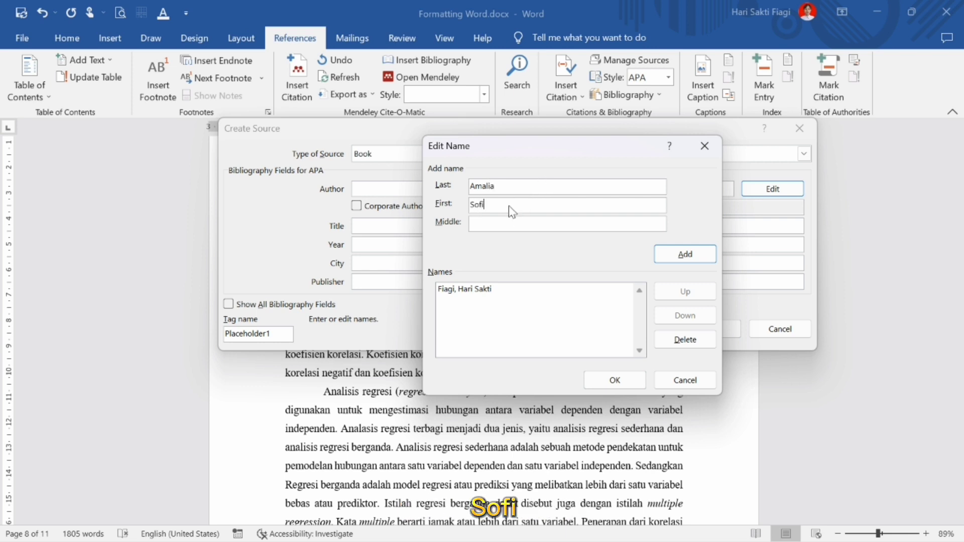
click(694, 255)
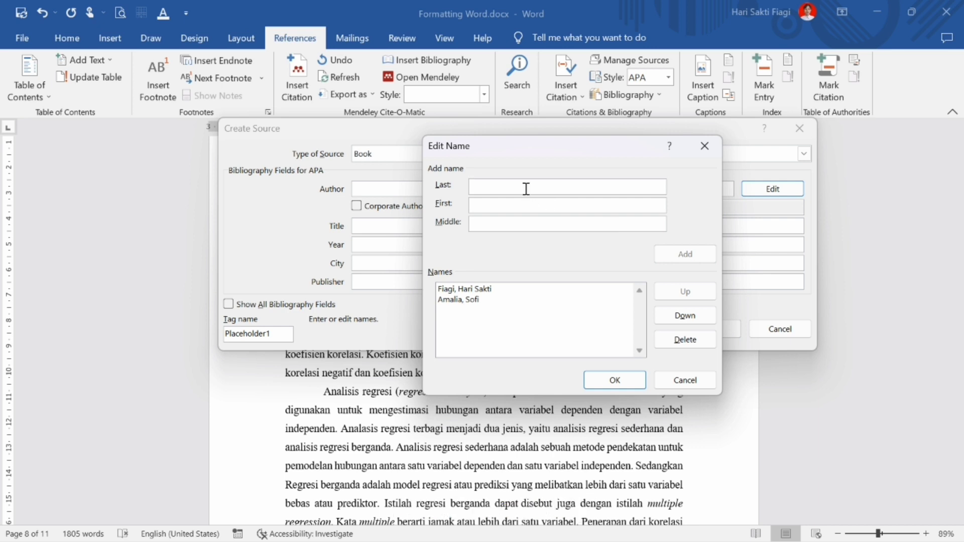
text(Khoirunisa)
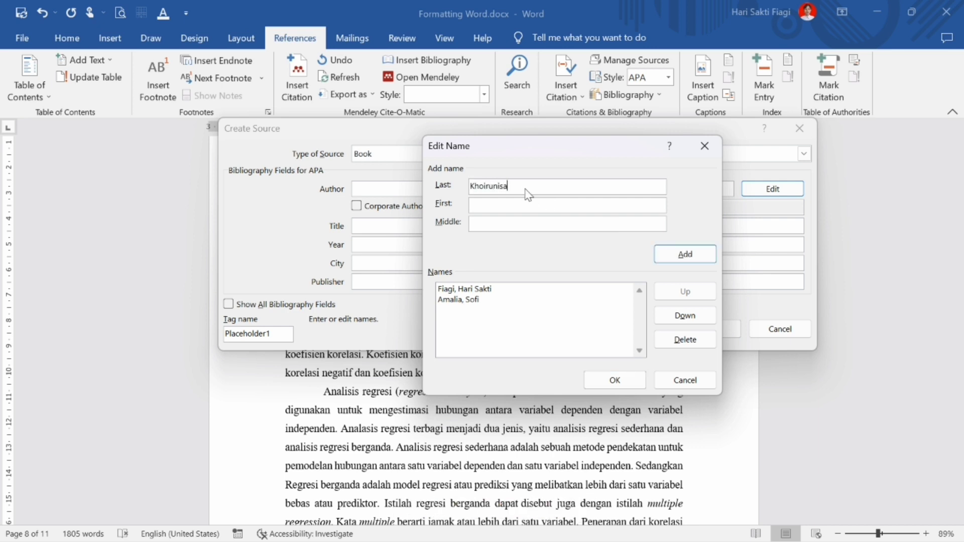
click(500, 208)
click(525, 221)
text(Alifa)
click(686, 254)
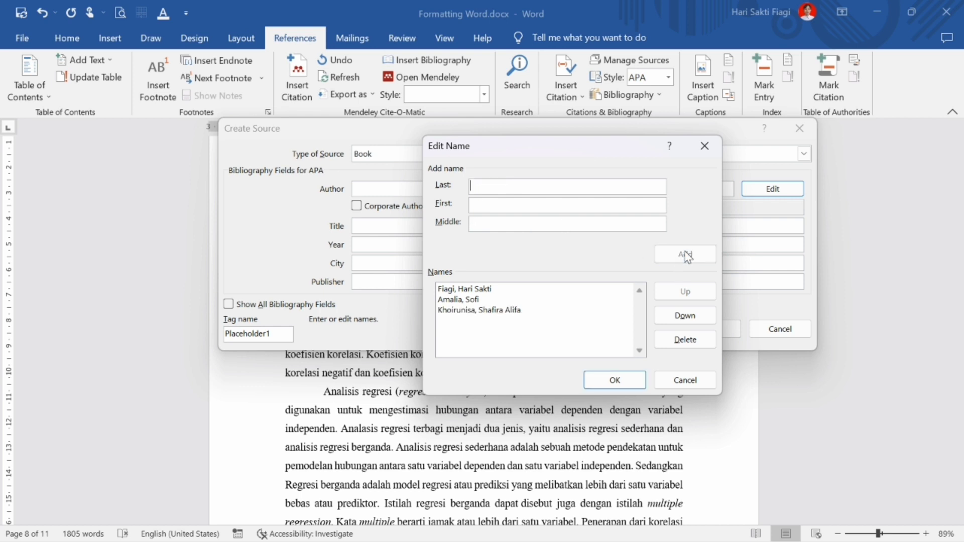
Step: Move the first author down one place and back to the top of the list, and confirm the author names
click(481, 290)
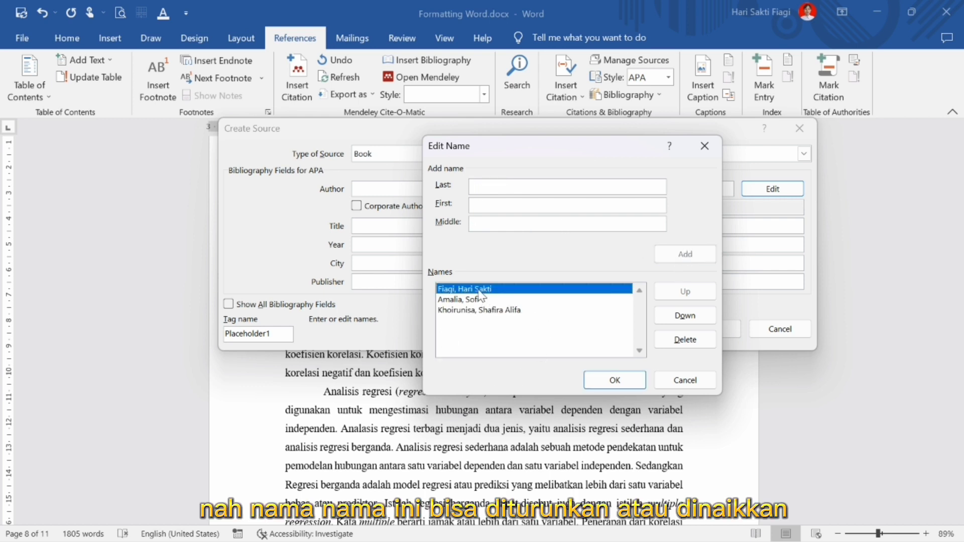
click(674, 313)
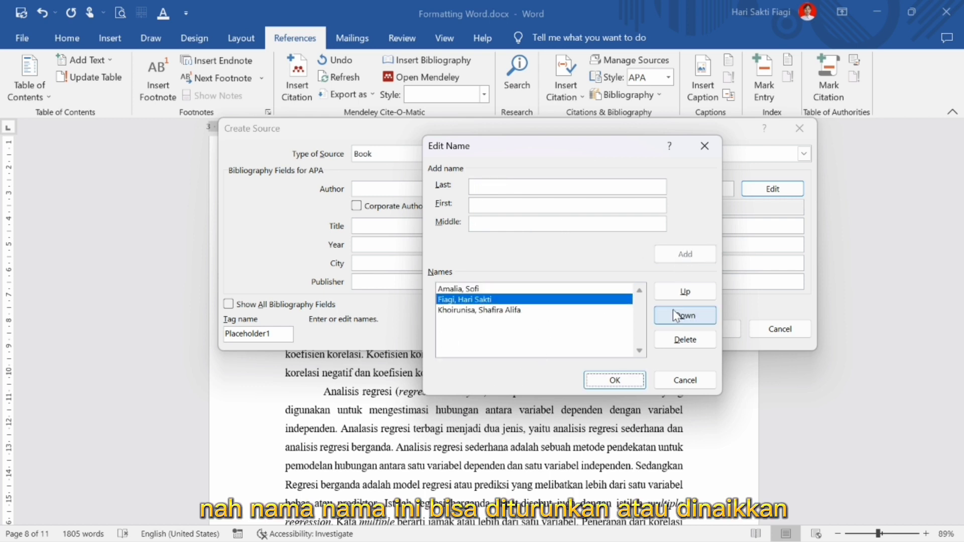
click(702, 293)
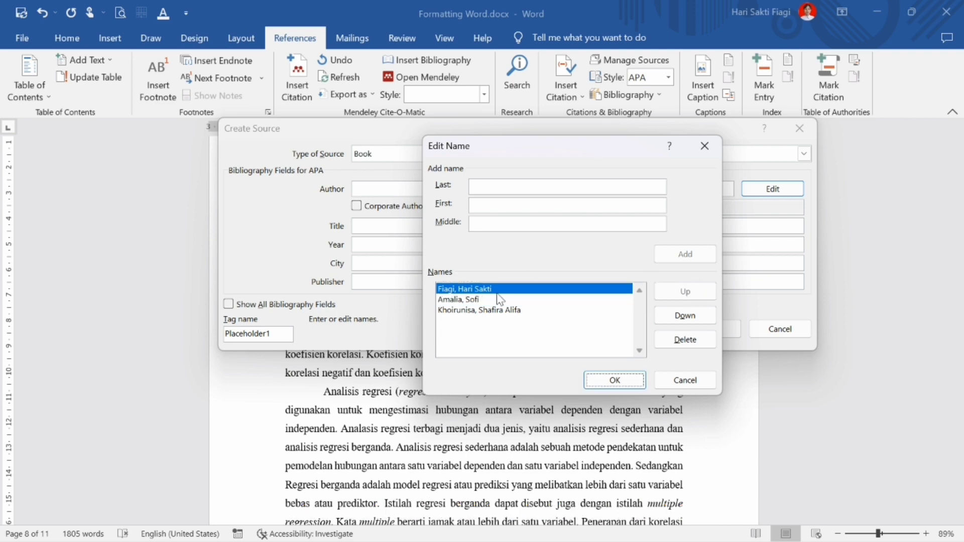
click(629, 384)
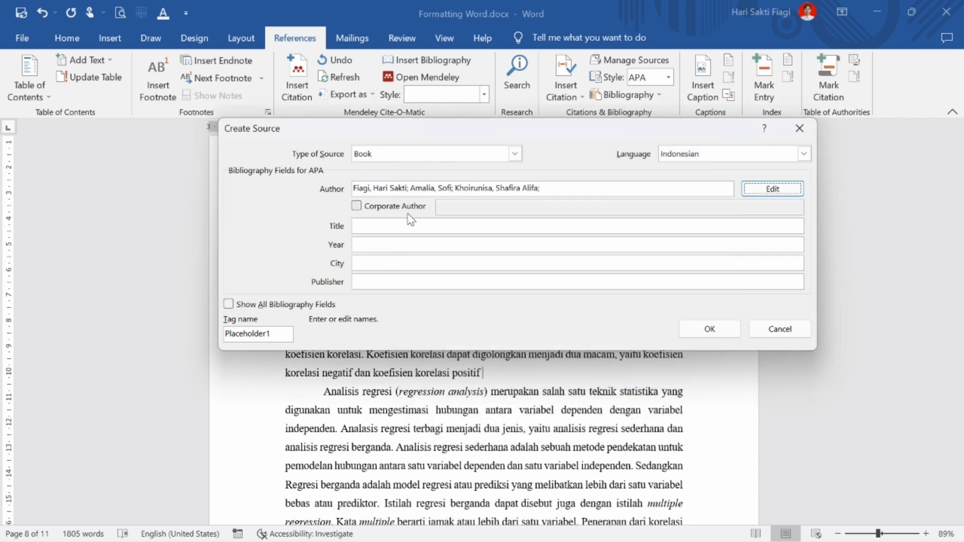
Step: Set the source's title to "SBY I Learning Bidang 1 PEKA HMTI Undip"
click(378, 225)
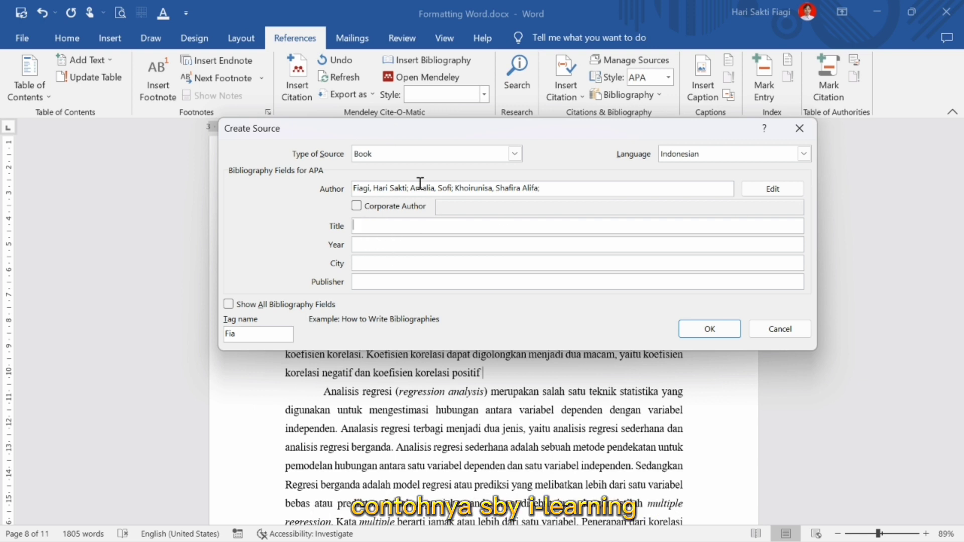
text(SBY I Learnin)
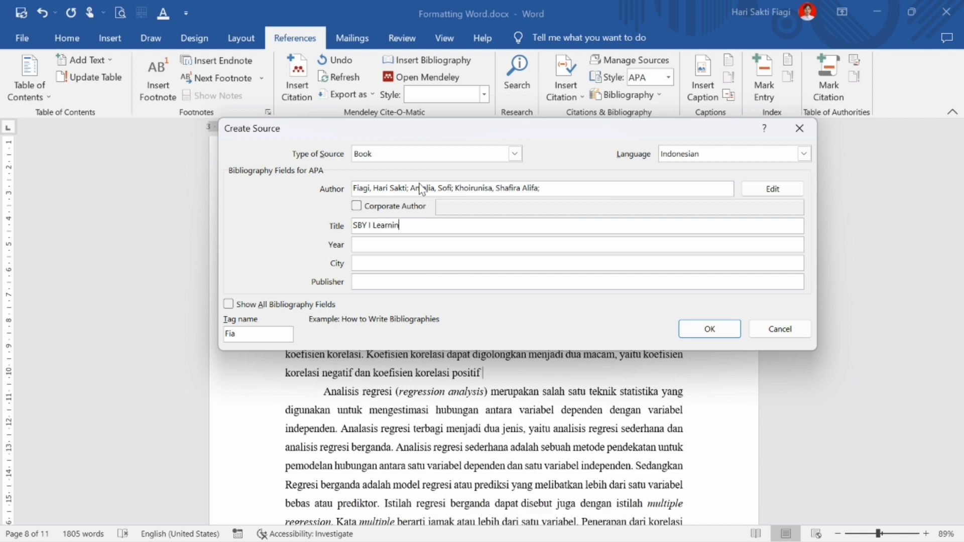
text(g Bidang 1)
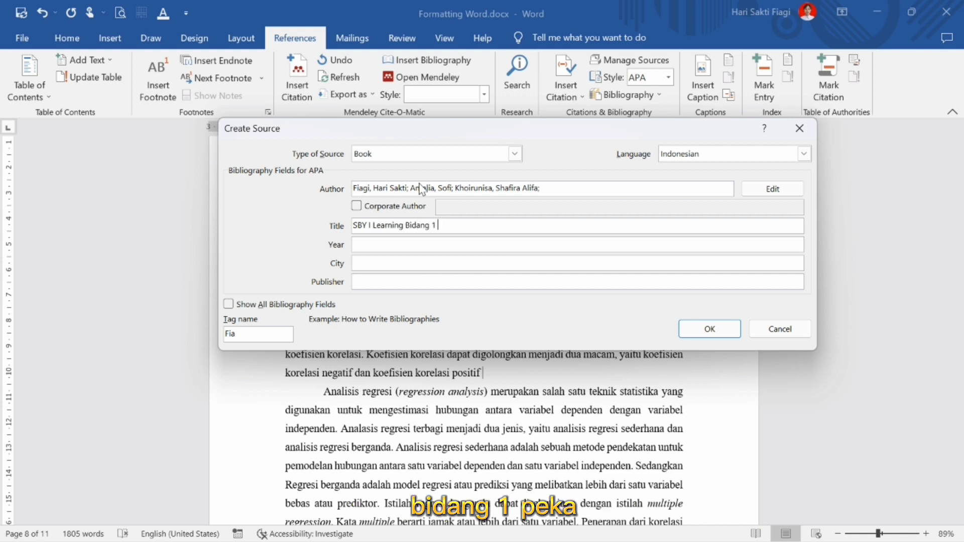
text( PEKA HT)
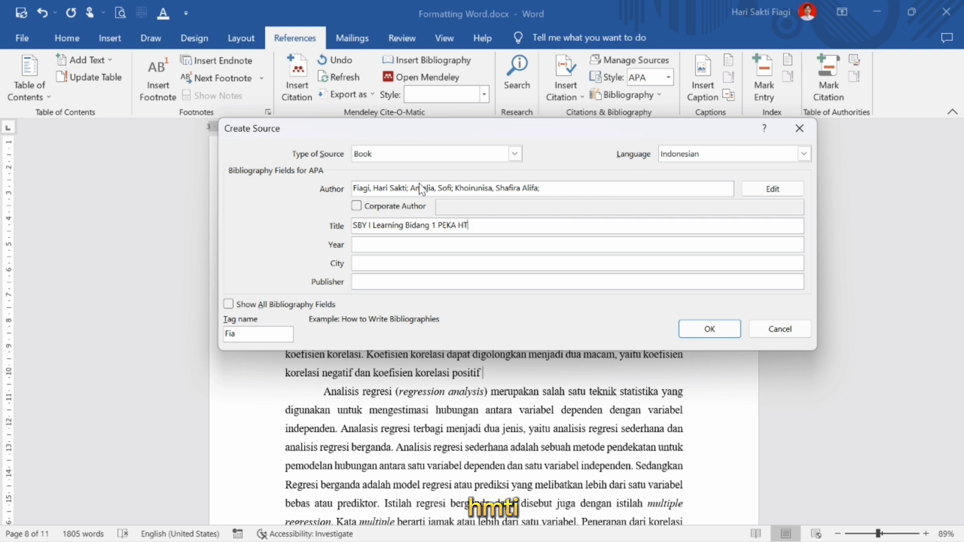
key(BackSpace)
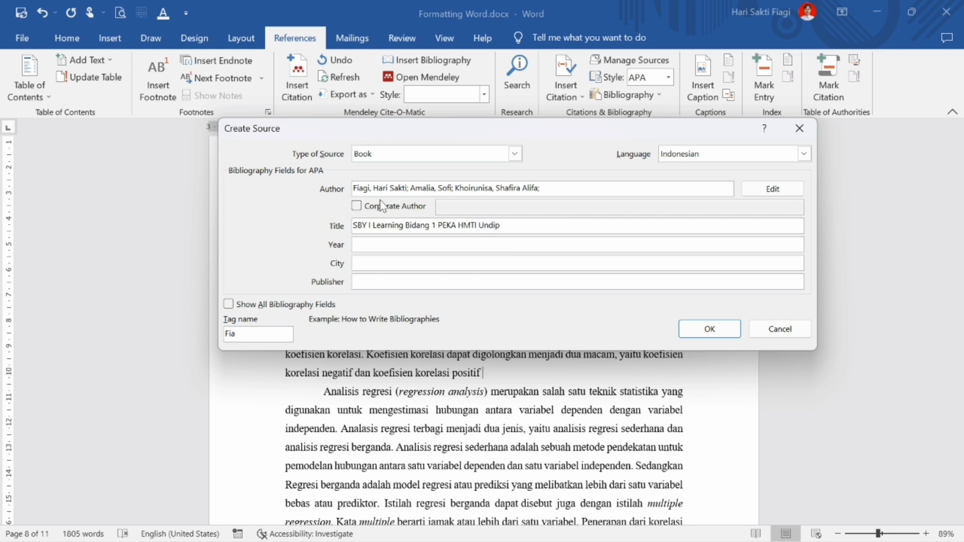
Step: Set the source's year to 2023, city to Semarang and publisher to "Youtube HMTI", and insert its citation
click(390, 244)
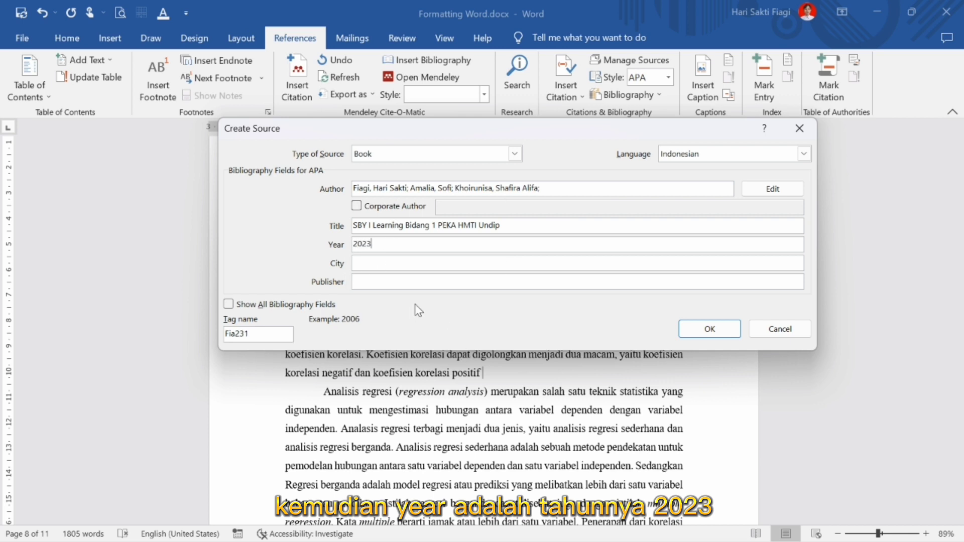
click(392, 266)
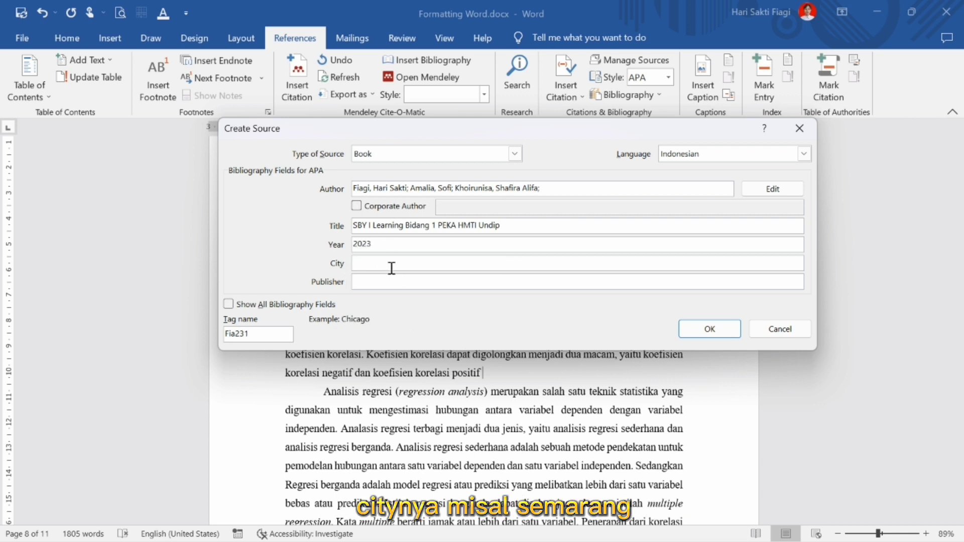
text(Semarang)
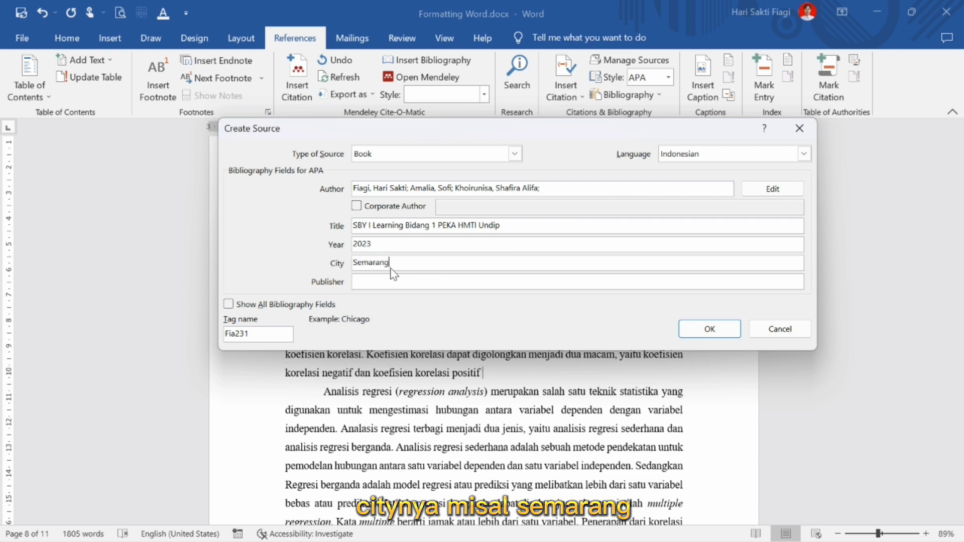
click(426, 284)
text(Youtube HMTI)
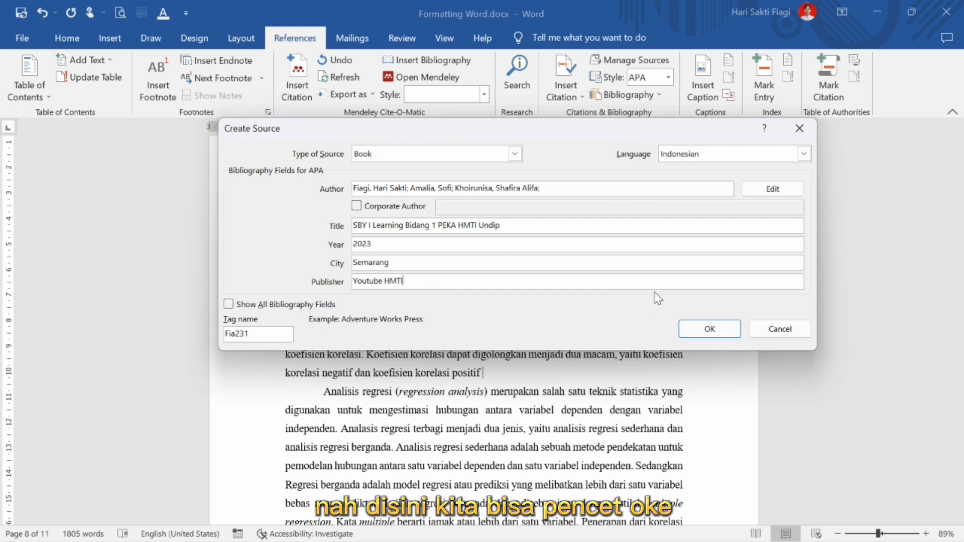
click(721, 329)
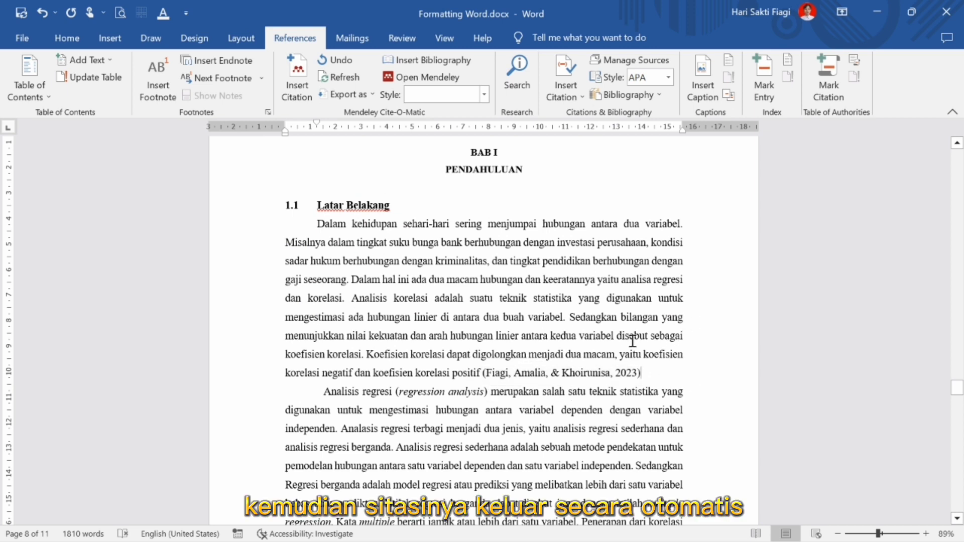
Step: Select the inserted citation and choose APA Sixth Edition as the citation style
click(630, 370)
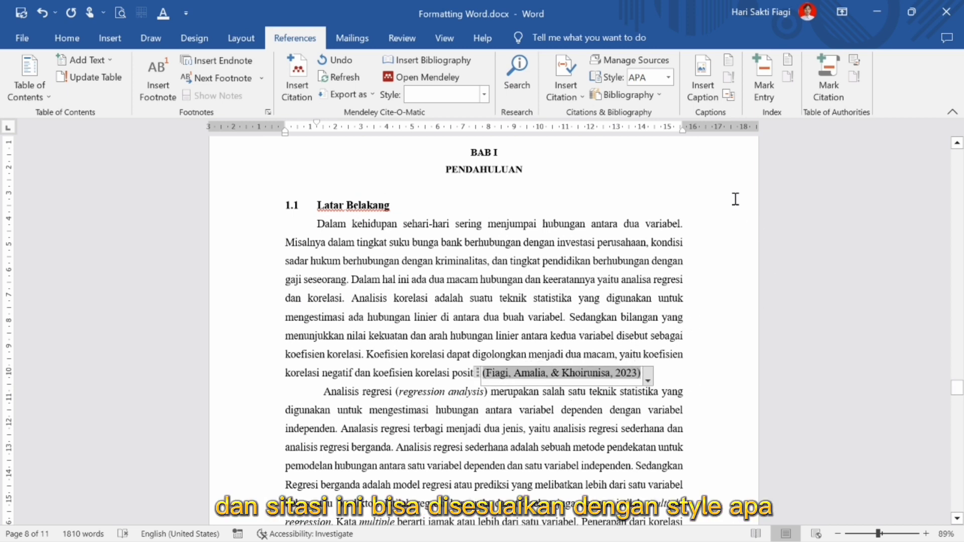
click(669, 77)
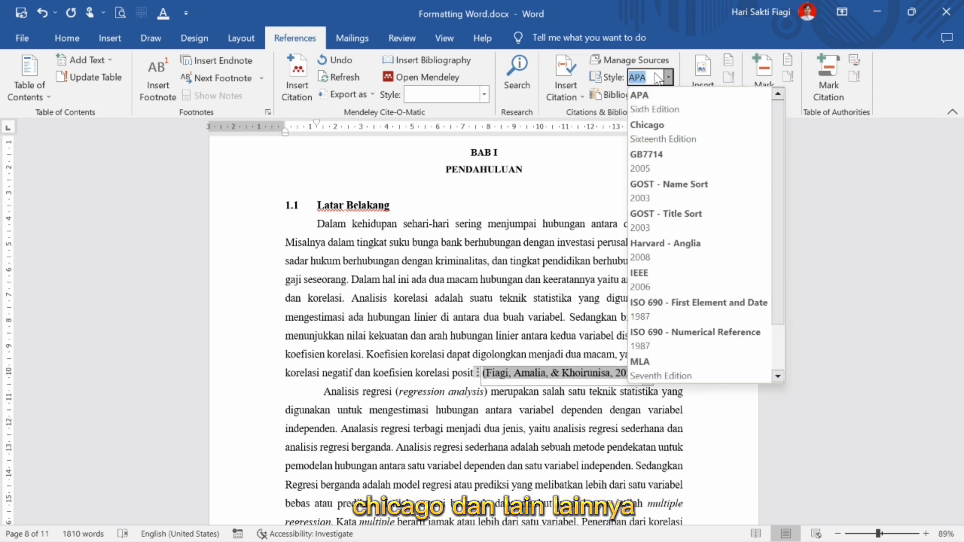
click(653, 94)
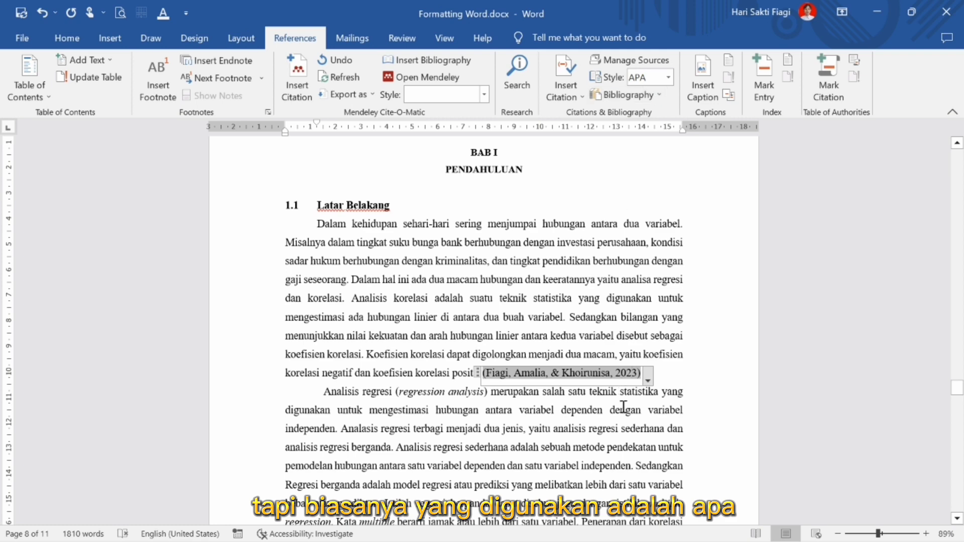
click(681, 379)
Step: Switch to Chrome and view the Jurnal Mechanical Volume 5 article PDF as the next source
scroll(481, 462, down, 1)
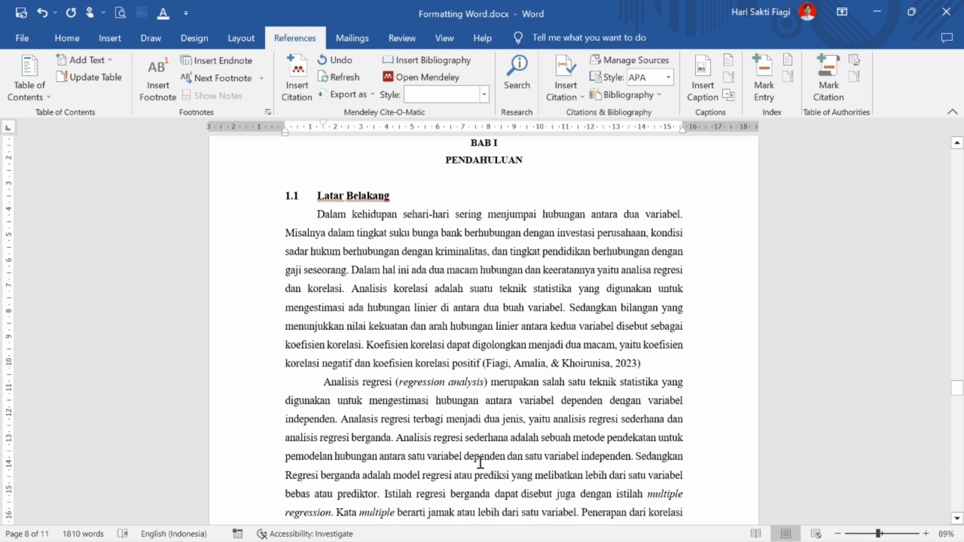
scroll(480, 462, down, 3)
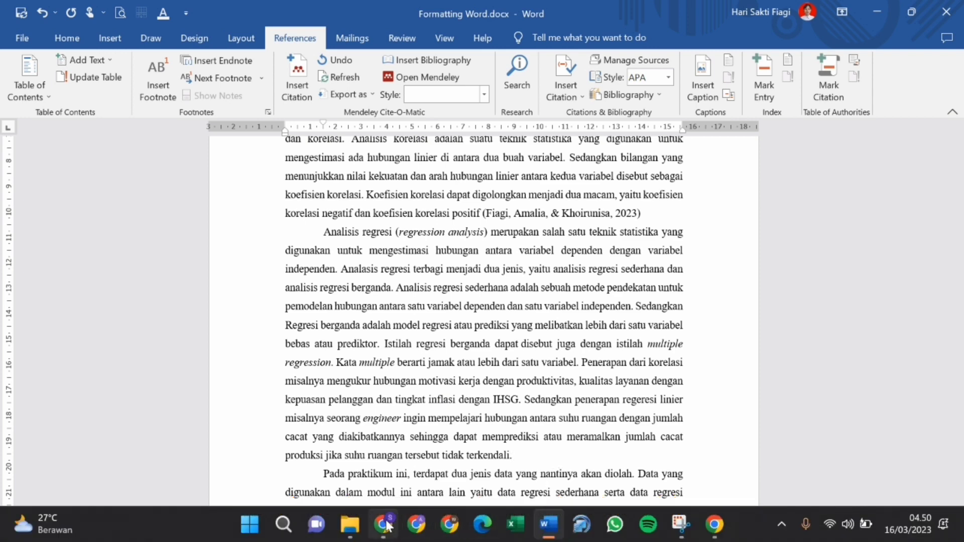
click(449, 528)
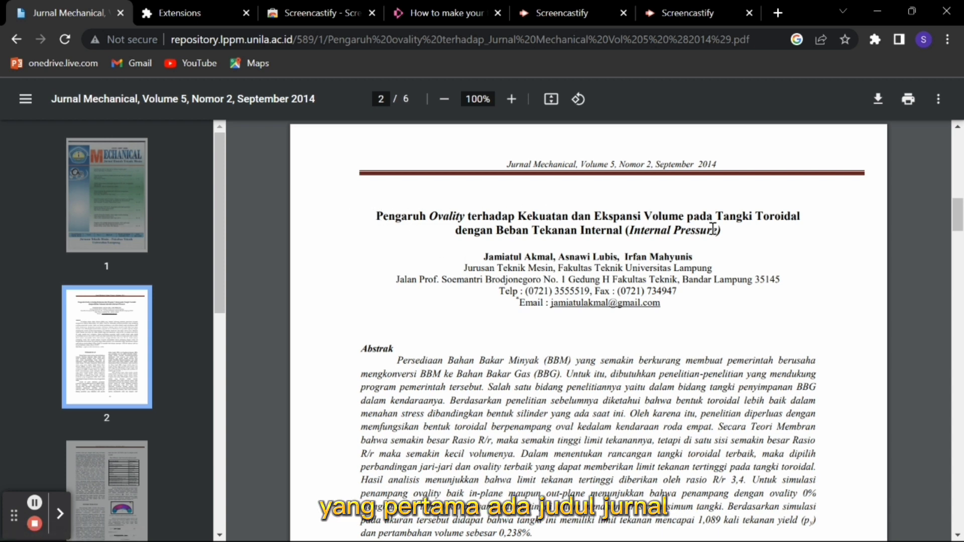
Step: Examine the journal article's first page for its title, authors, publication year, journal name and contact details
drag(723, 232, 377, 221)
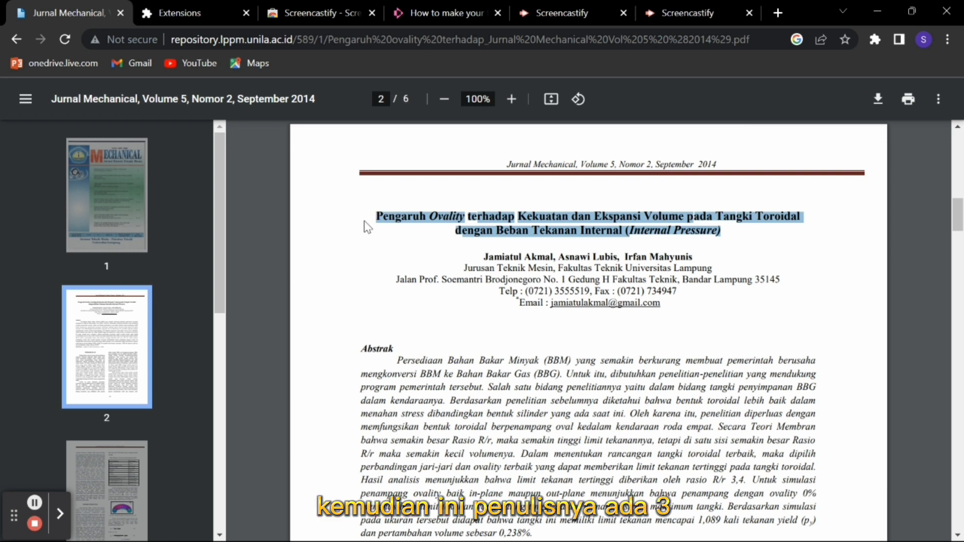
drag(488, 257, 711, 257)
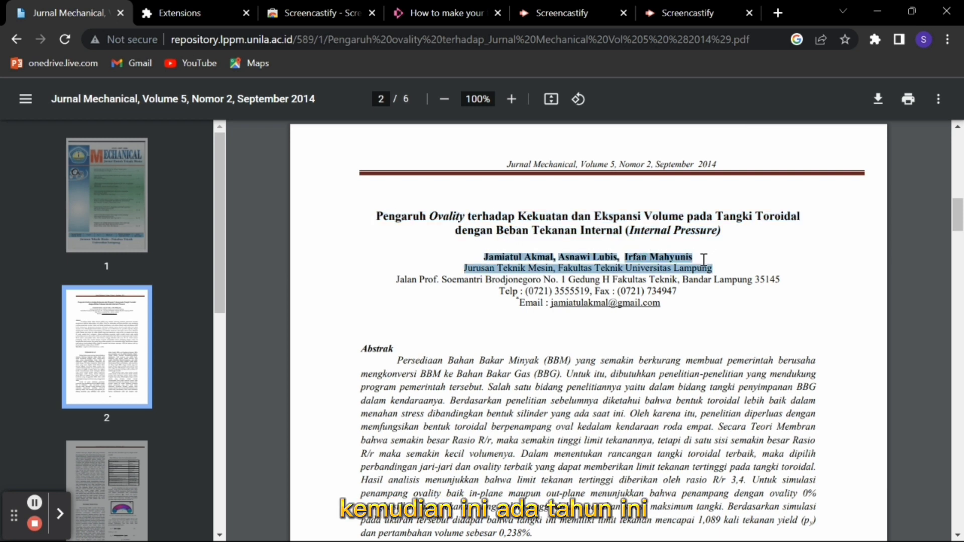
click(695, 269)
drag(722, 163, 702, 165)
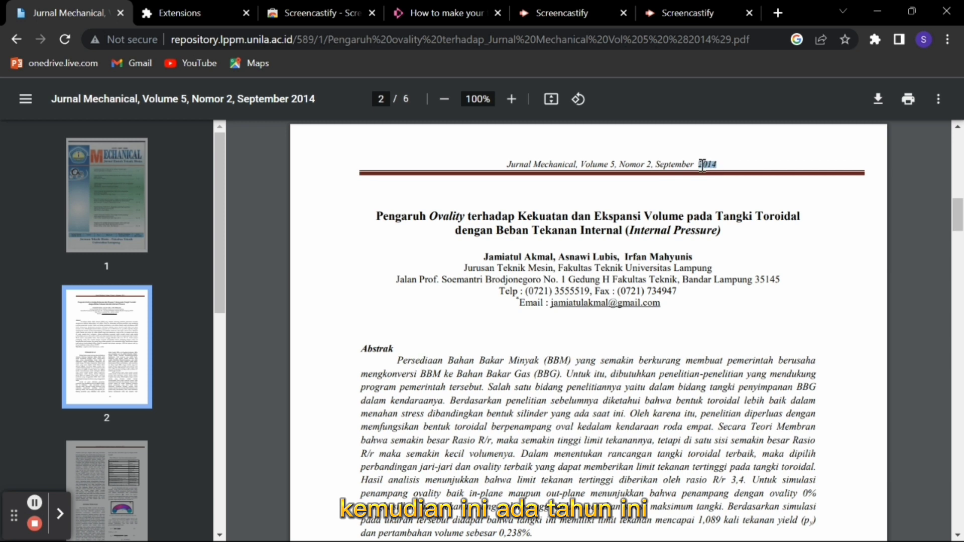
click(539, 166)
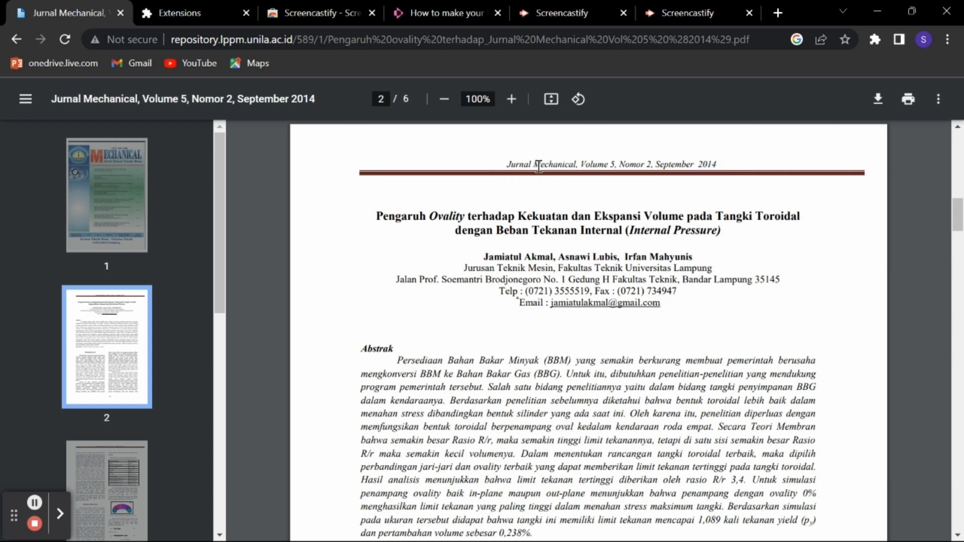
drag(507, 164, 627, 165)
drag(551, 301, 569, 301)
drag(657, 293, 639, 302)
click(611, 297)
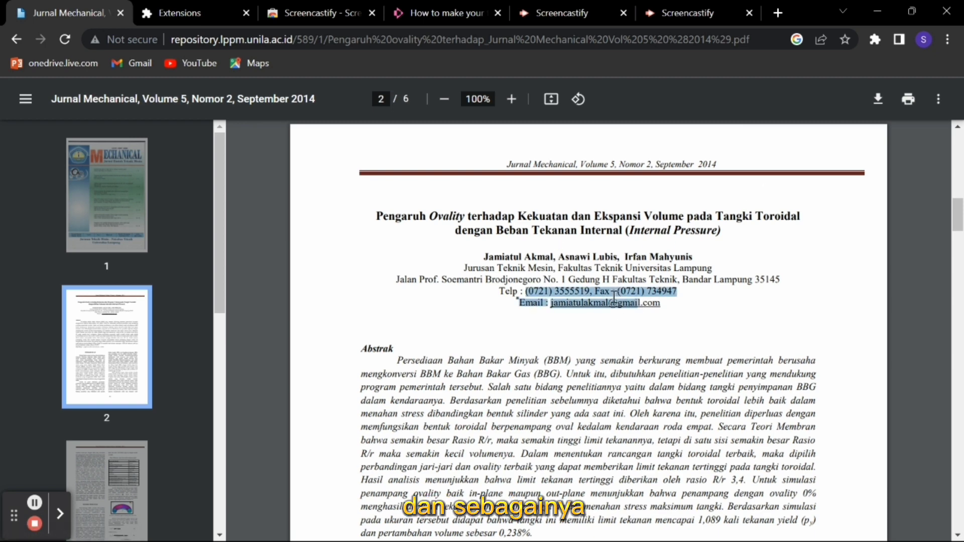
click(638, 304)
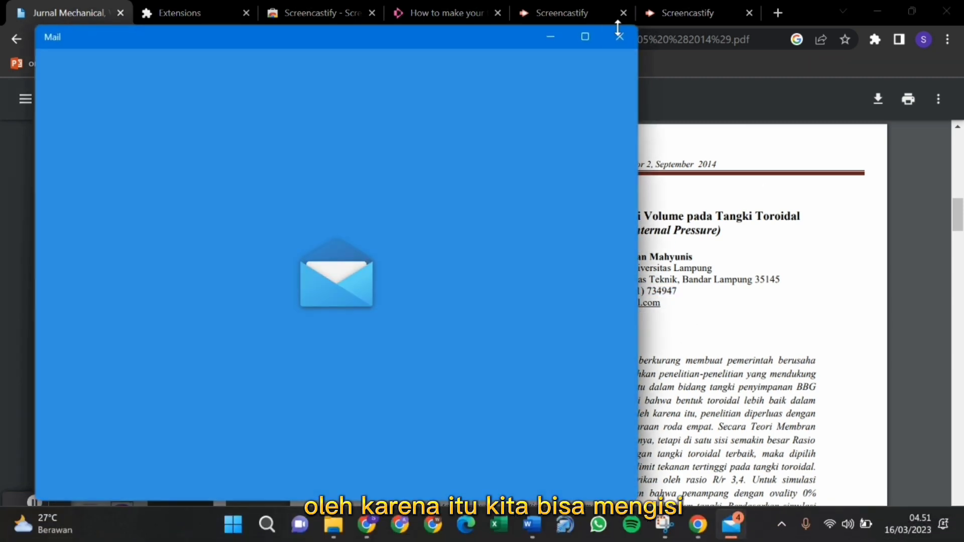
click(619, 31)
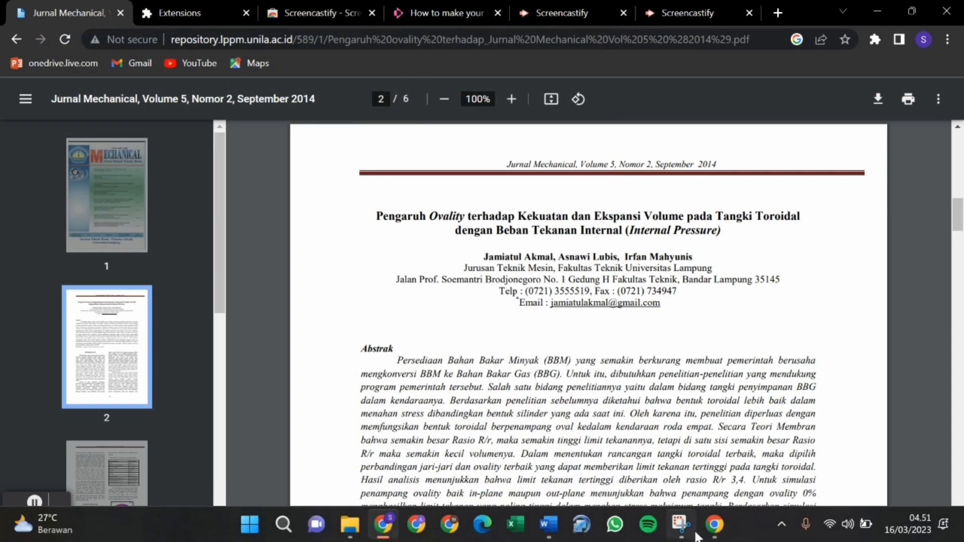
Step: Switch to Word and start a new Journal Article source for a citation at the end of the regression analysis paragraph, removing its final period
click(547, 526)
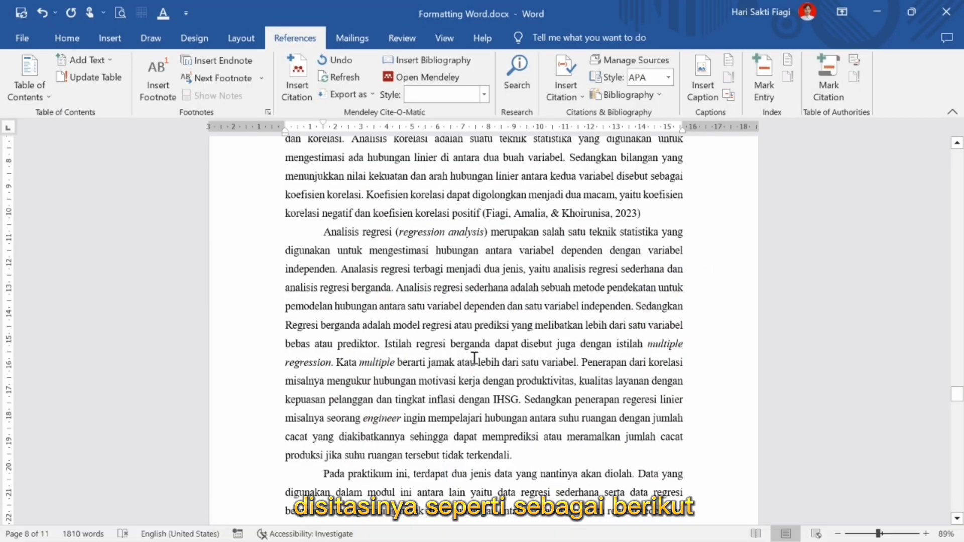
click(538, 453)
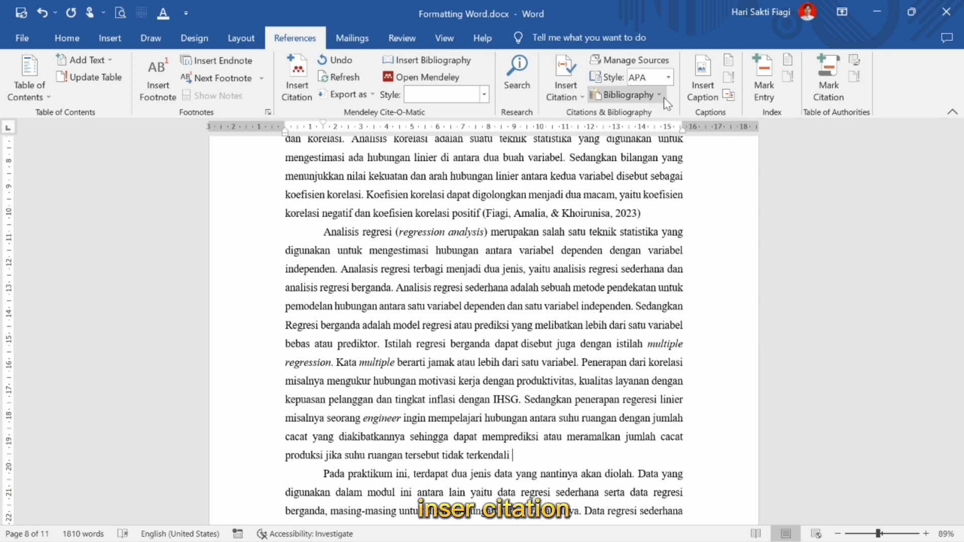
click(563, 99)
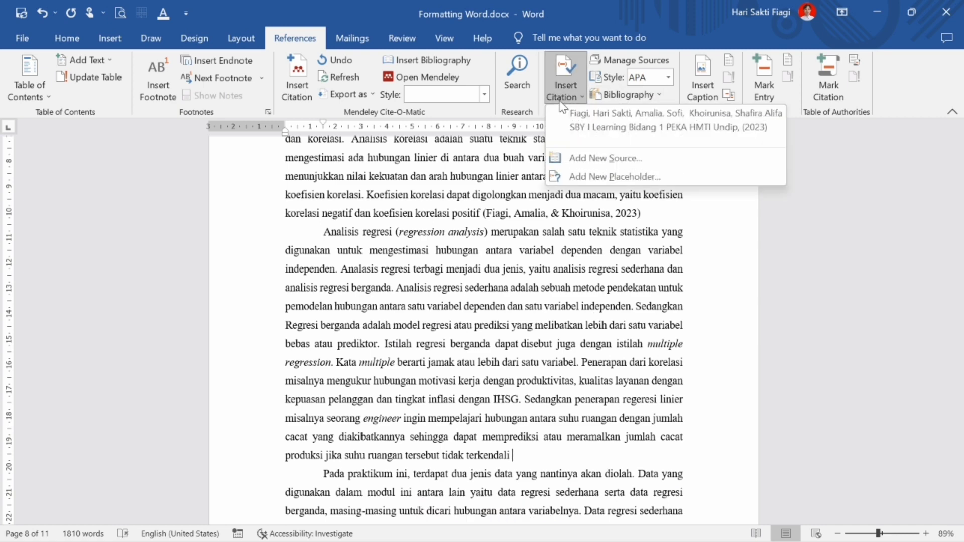
click(601, 159)
click(515, 154)
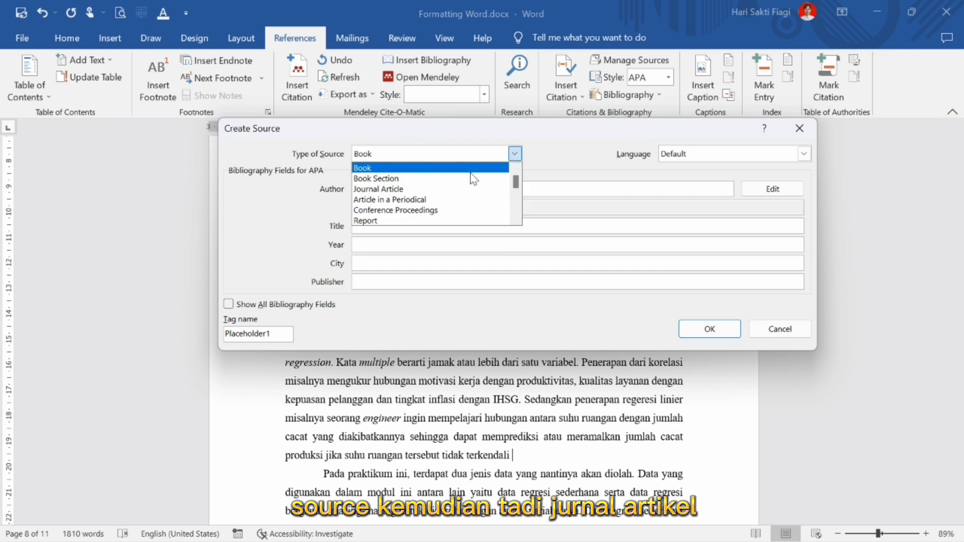
click(421, 189)
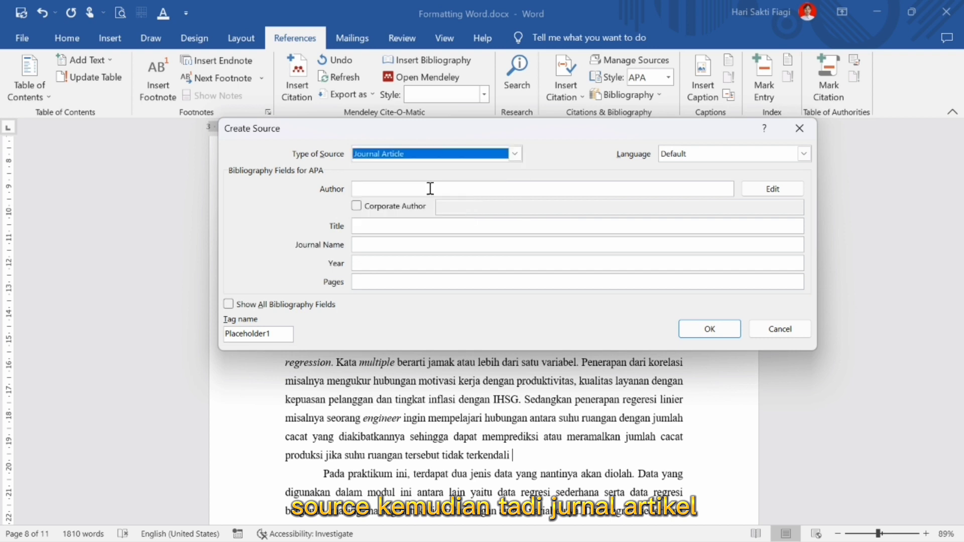
Step: Copy the three authors' names from the article PDF in Chrome into the new source's Author field in Word
click(431, 189)
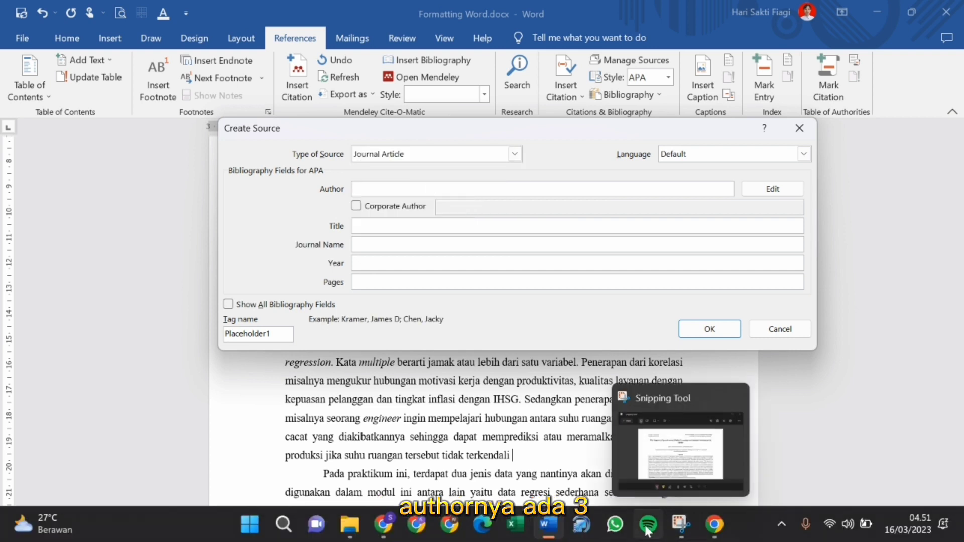
click(392, 527)
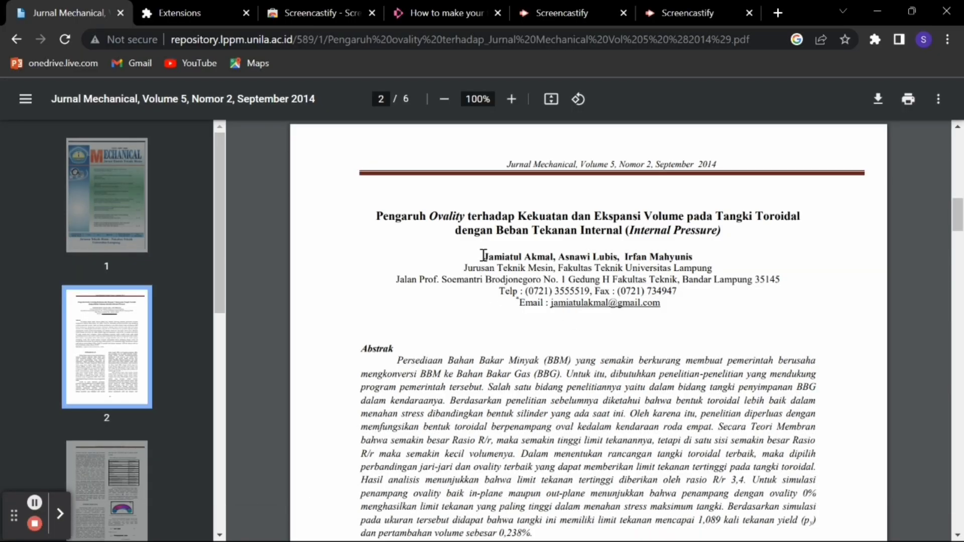
drag(483, 256, 699, 257)
key(ctrl+c)
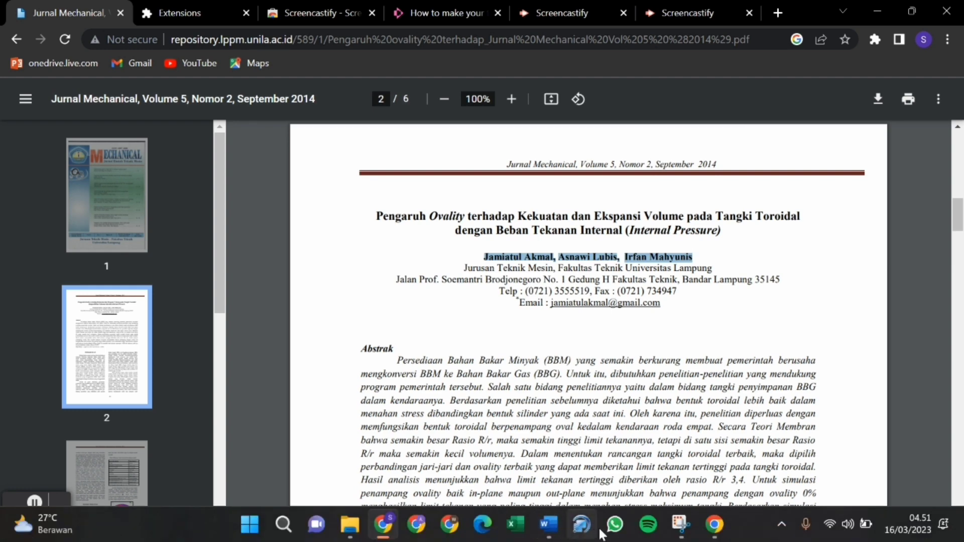
mouse_move(700, 529)
click(551, 522)
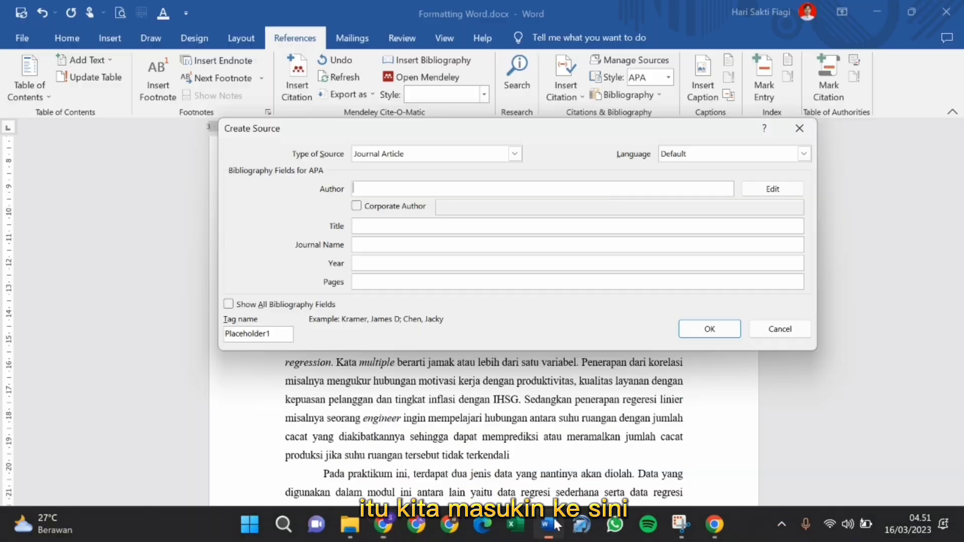
key(ctrl+v)
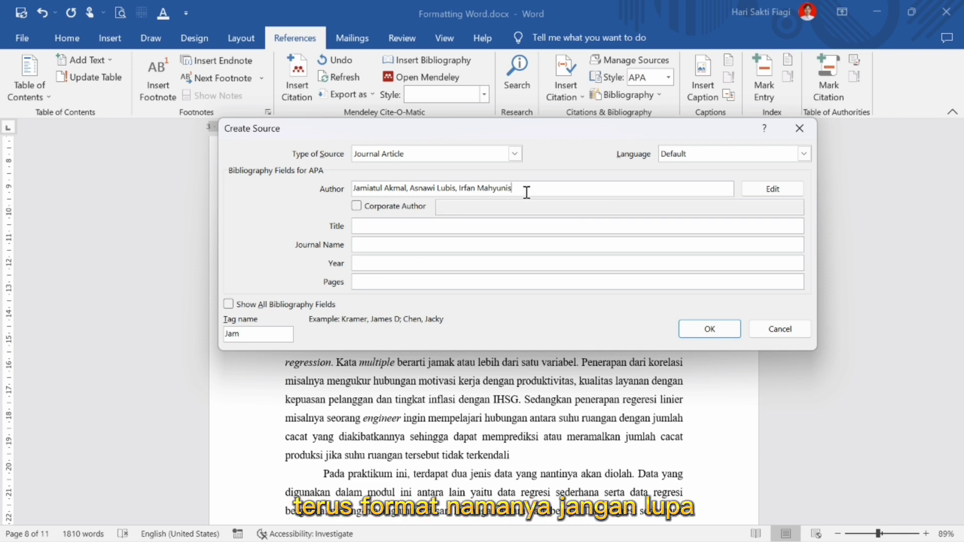
Step: Re-enter the three authors as last name, first name separated by semicolons, and delete the originally pasted names
text(Akma)
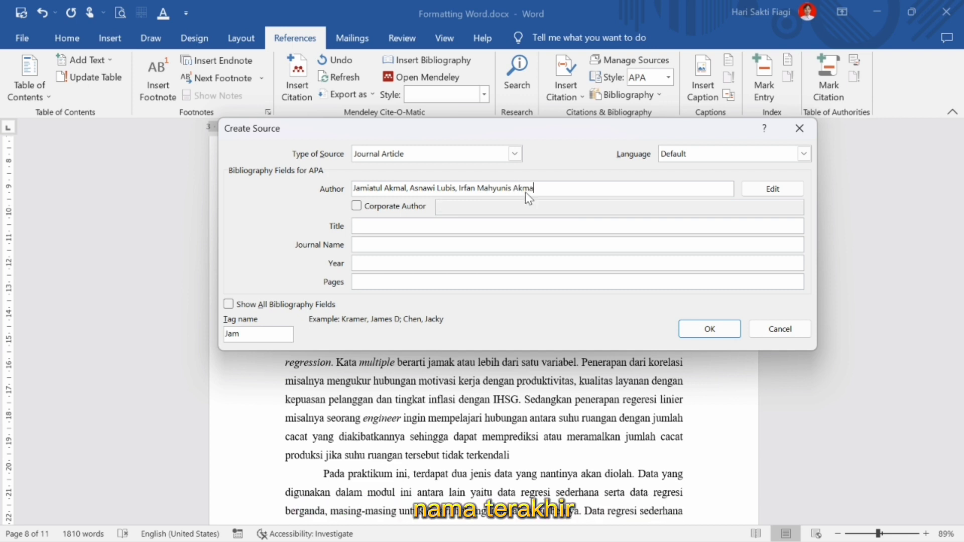
text(l,)
text( Jamiatul)
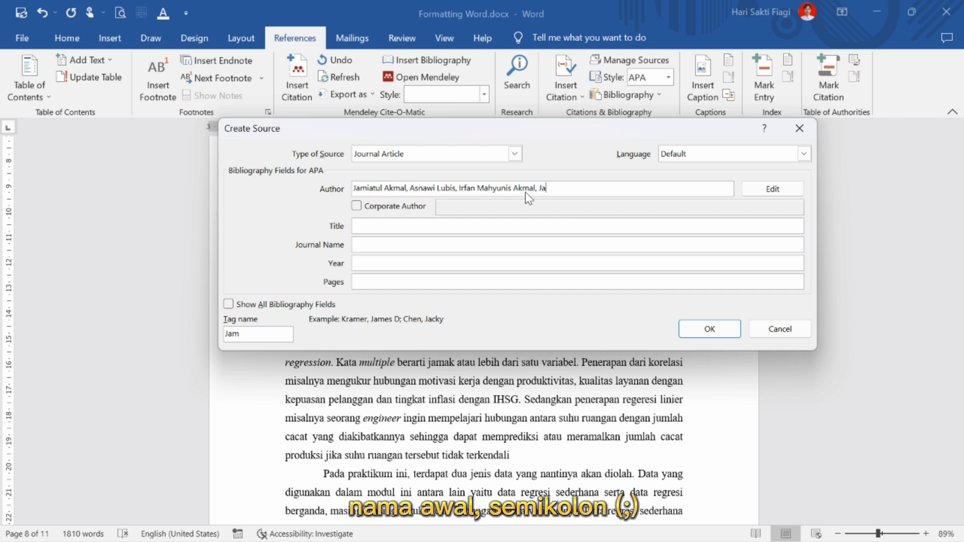
text(; Lubis, )
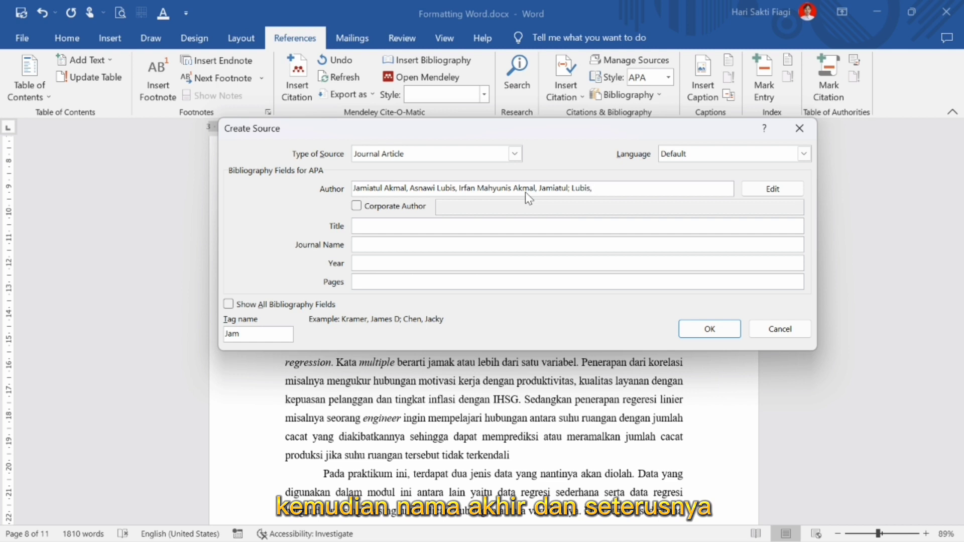
text(Asnawi)
text(; )
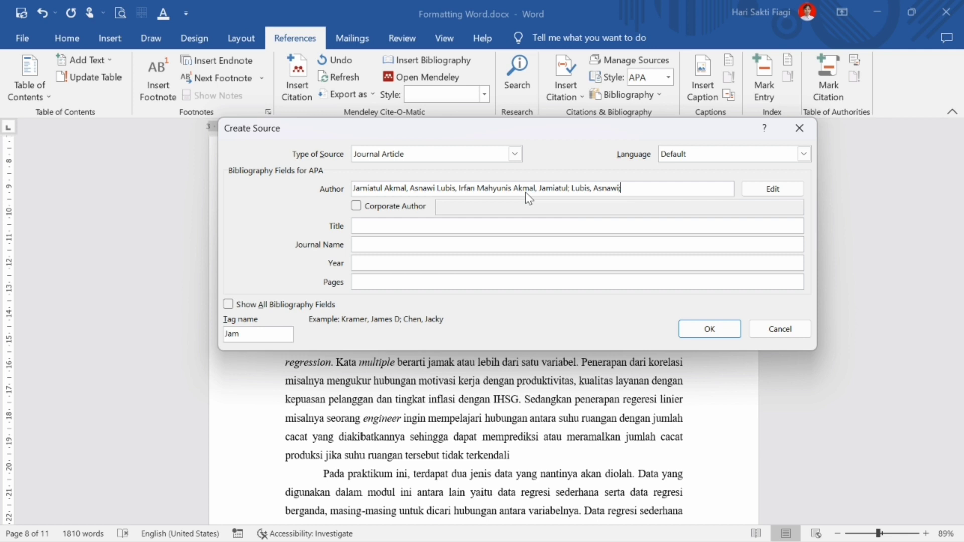
text(Akmal, Irfan Ma)
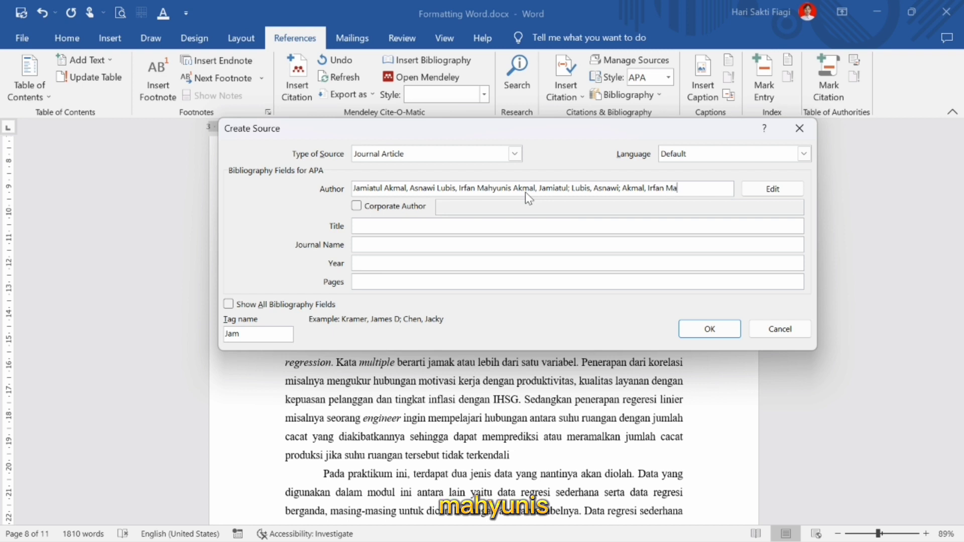
text(hyunis)
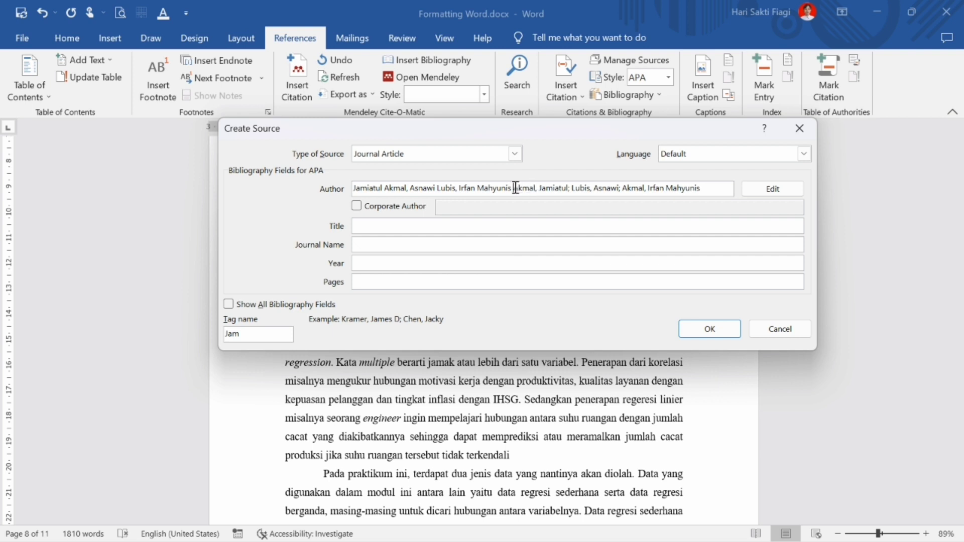
drag(516, 188, 429, 188)
drag(513, 188, 381, 192)
key(BackSpace)
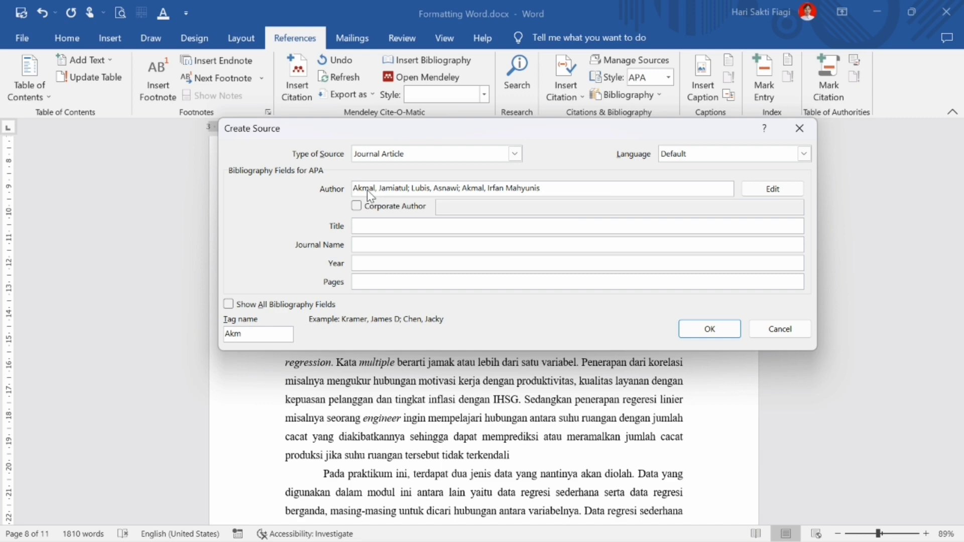
Step: Set the source's title to "Pengaruh Ovality terhadap Kekuatan dan Ekspansi Volume pada Tangki Toroidal", copied from the PDF in Chrome
click(407, 231)
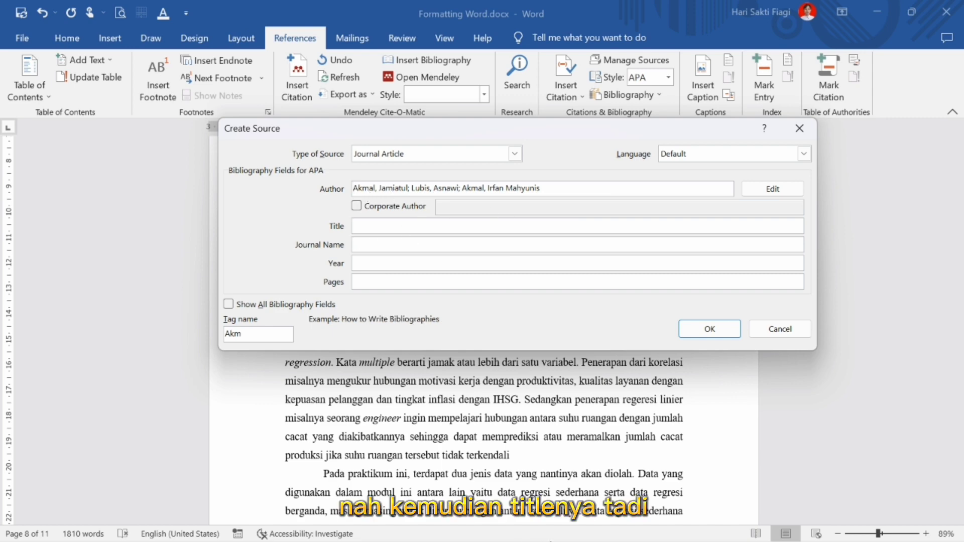
click(386, 525)
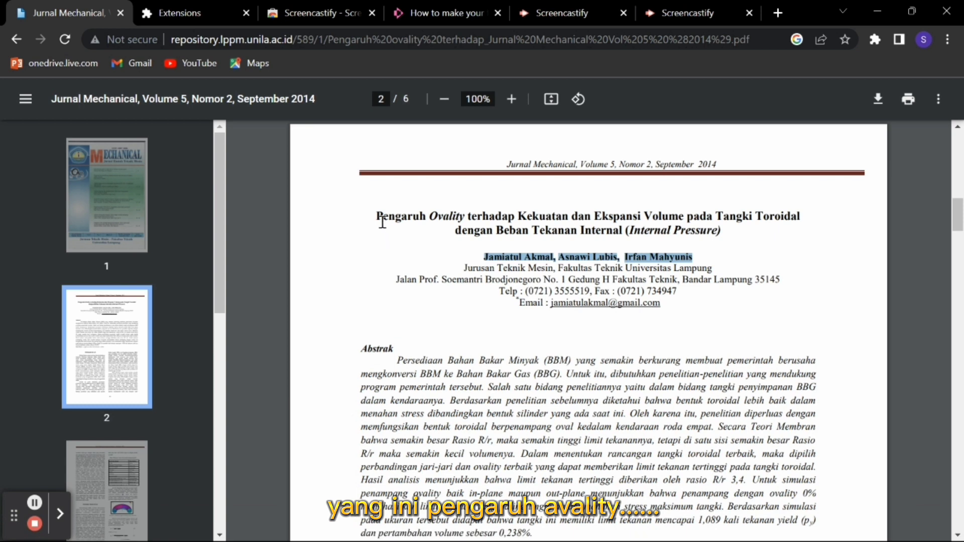
drag(378, 219, 717, 239)
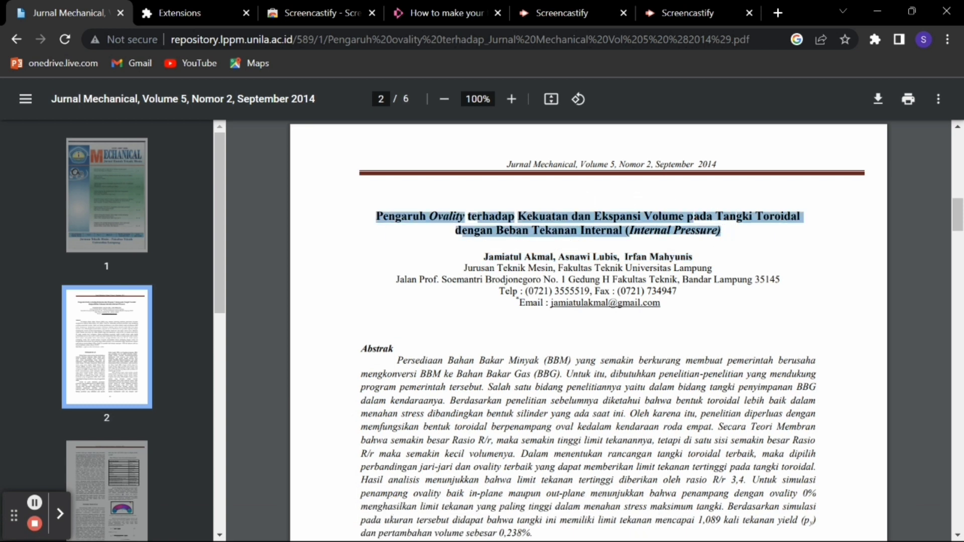
mouse_move(782, 541)
click(550, 525)
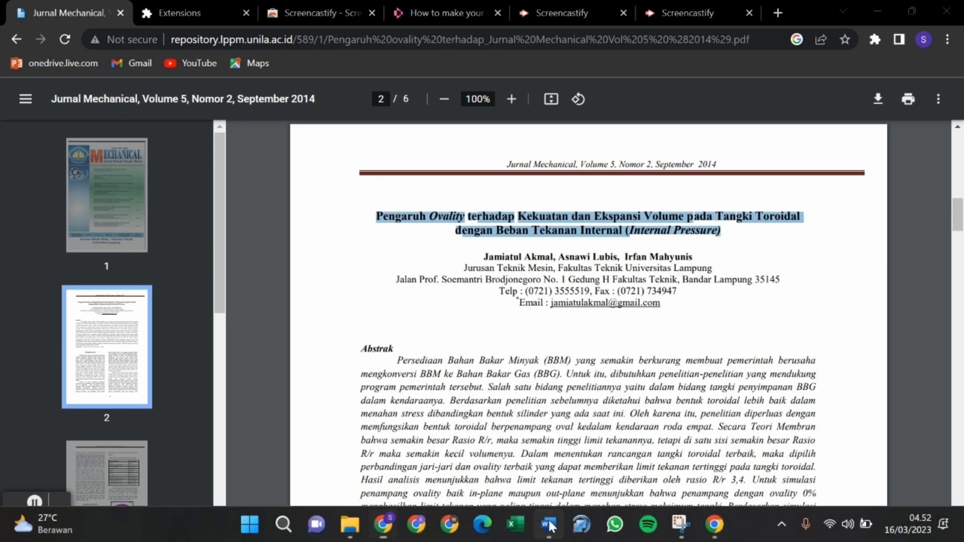
text(Pengaruh Ovality terhadap Kekuatan dan Ekspansi Volume pada Tangki Toroidal)
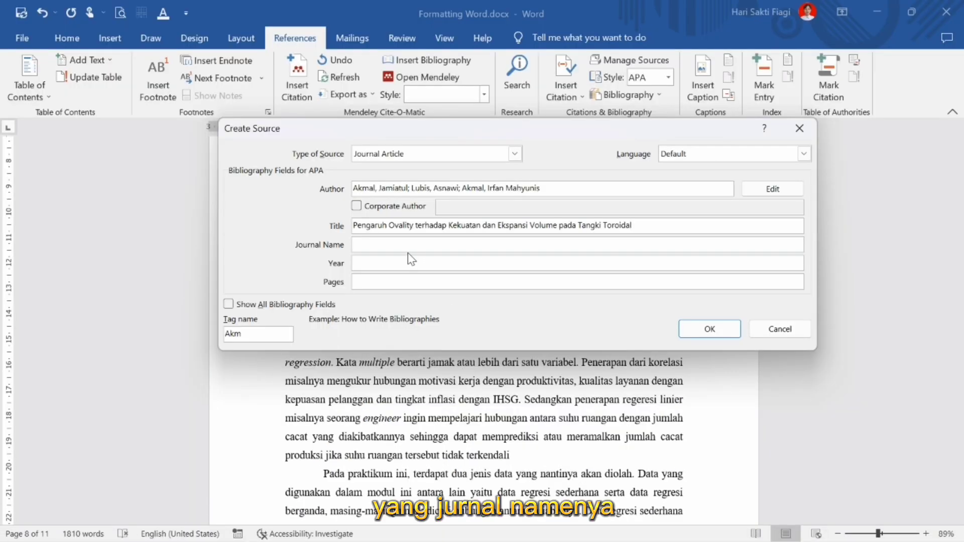
Step: Set the source's journal name to "Jurnal Mechanical", copied from the article's page header in Chrome
mouse_move(442, 541)
click(383, 527)
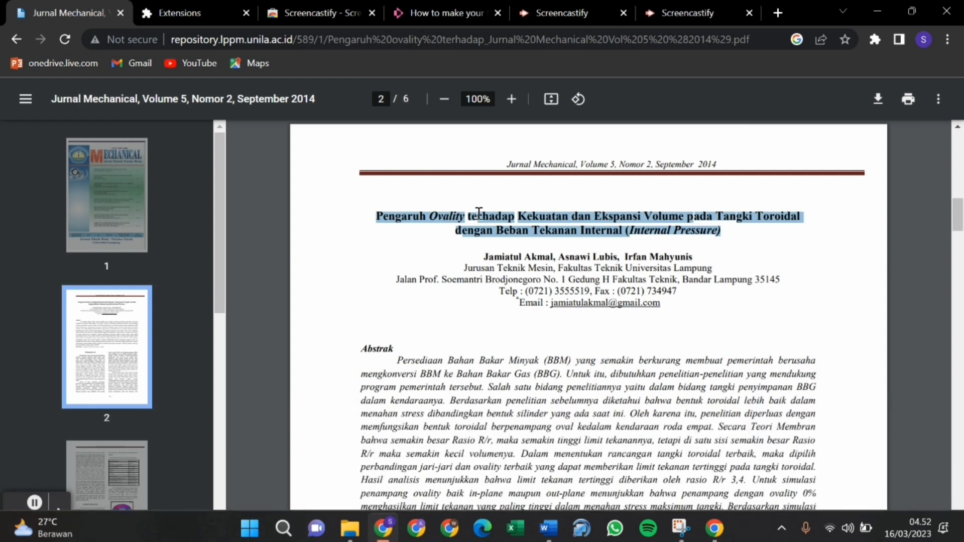
drag(506, 164, 577, 153)
key(ctrl+c)
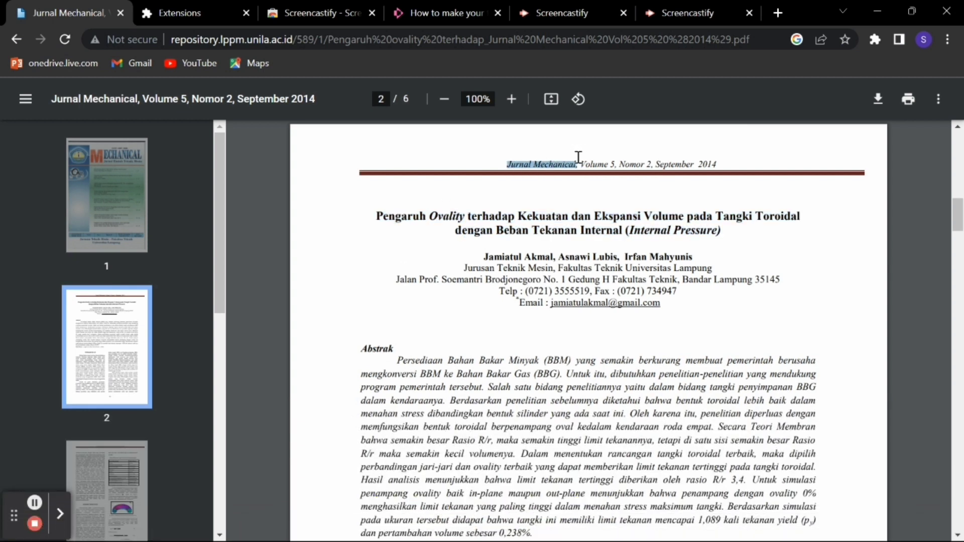
mouse_move(559, 540)
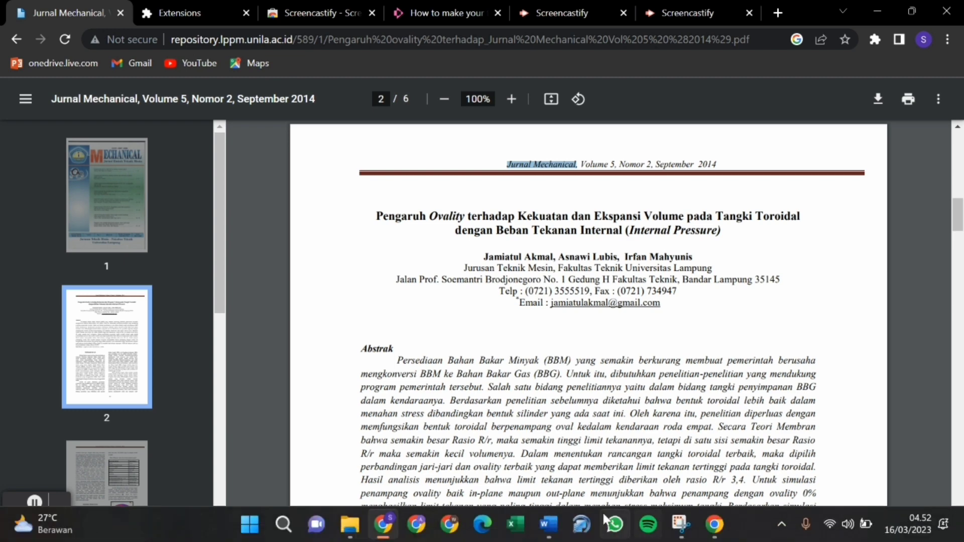
click(559, 514)
click(411, 245)
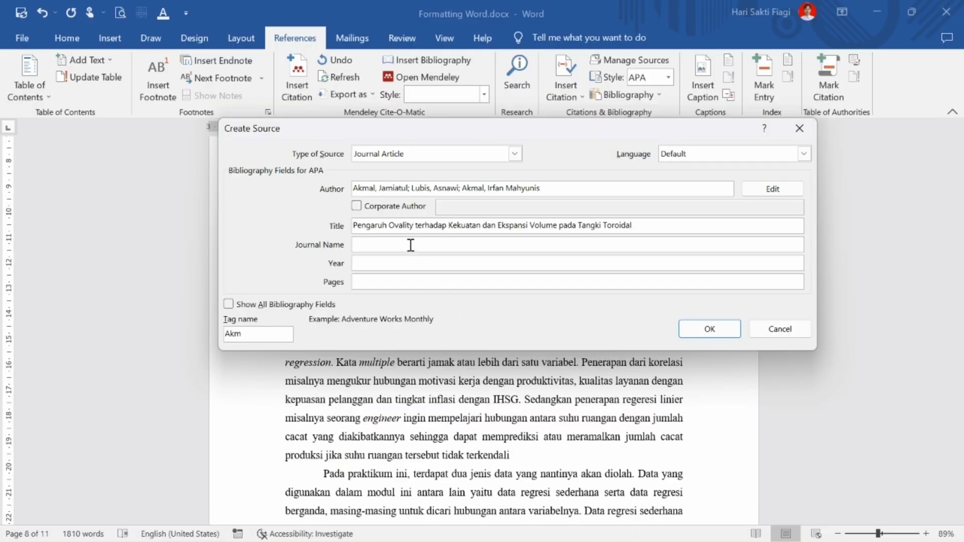
key(ctrl+v)
Step: Set the journal source's year to 2014, checking the article PDF in Chrome
mouse_move(458, 540)
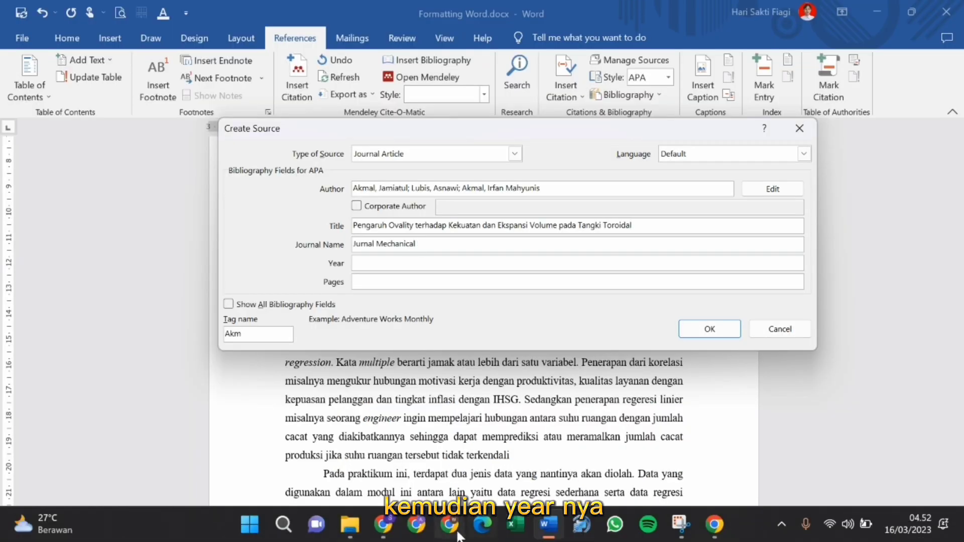
click(380, 531)
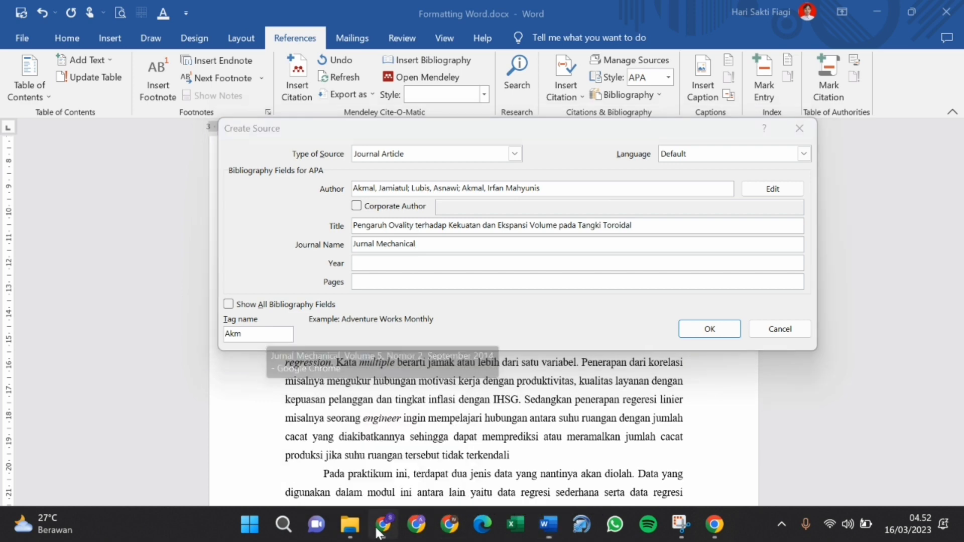
click(552, 524)
click(416, 263)
text(2014)
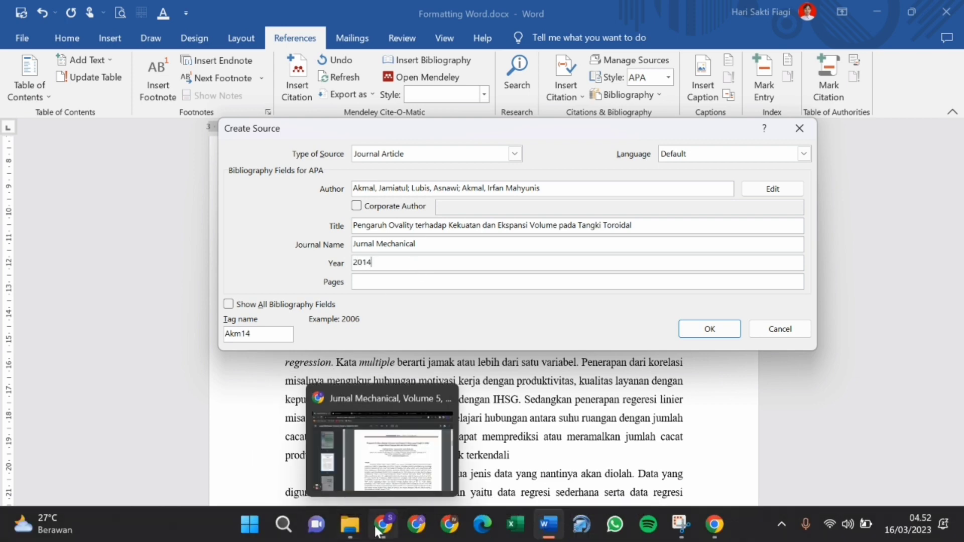
Step: Look up the article's page numbers in the Chrome PDF and set the source's pages to 43-46 in Word
click(378, 530)
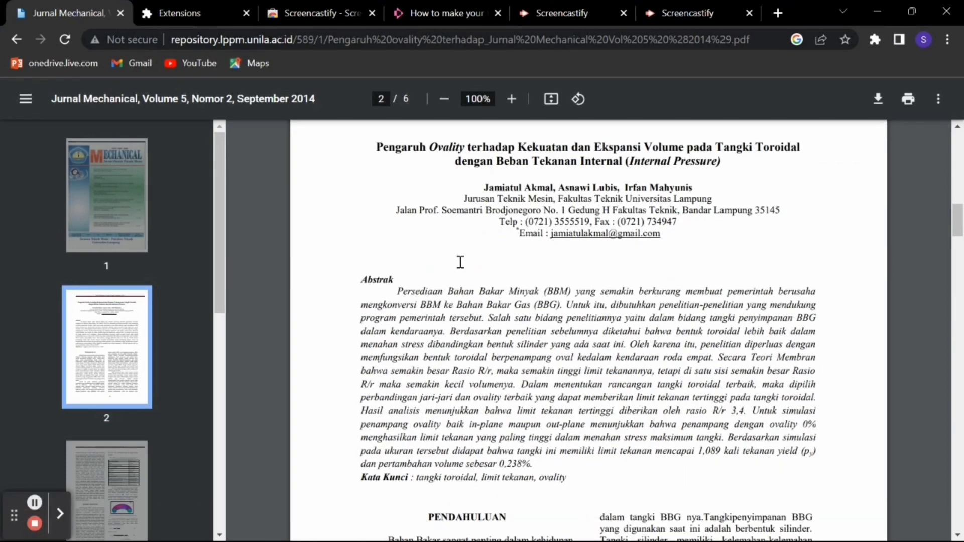
scroll(460, 262, up, 1)
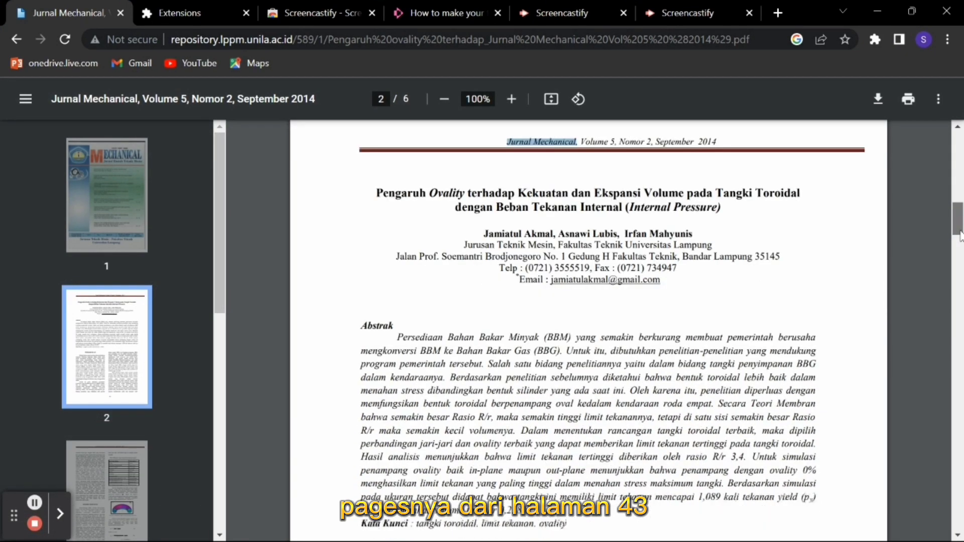
scroll(960, 236, down, 10)
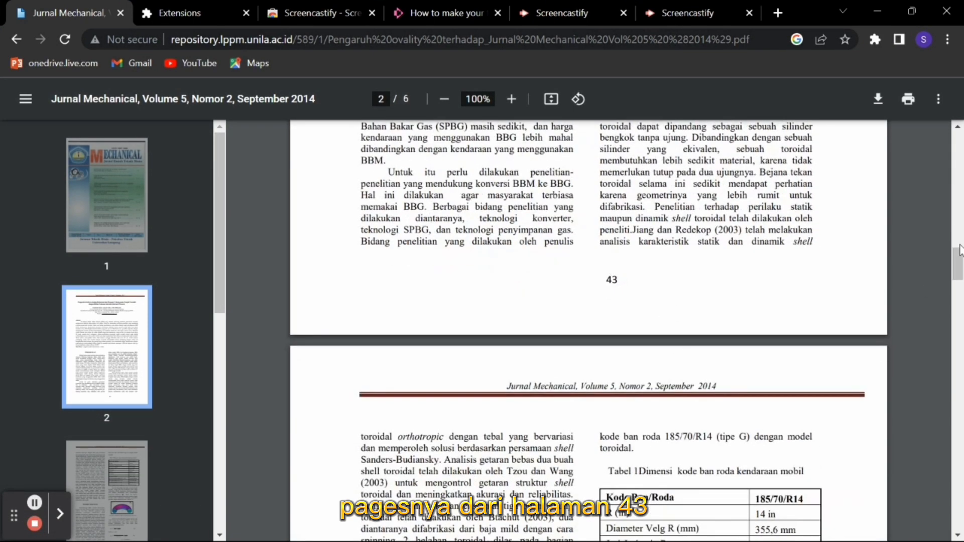
drag(960, 250, 929, 203)
mouse_move(400, 509)
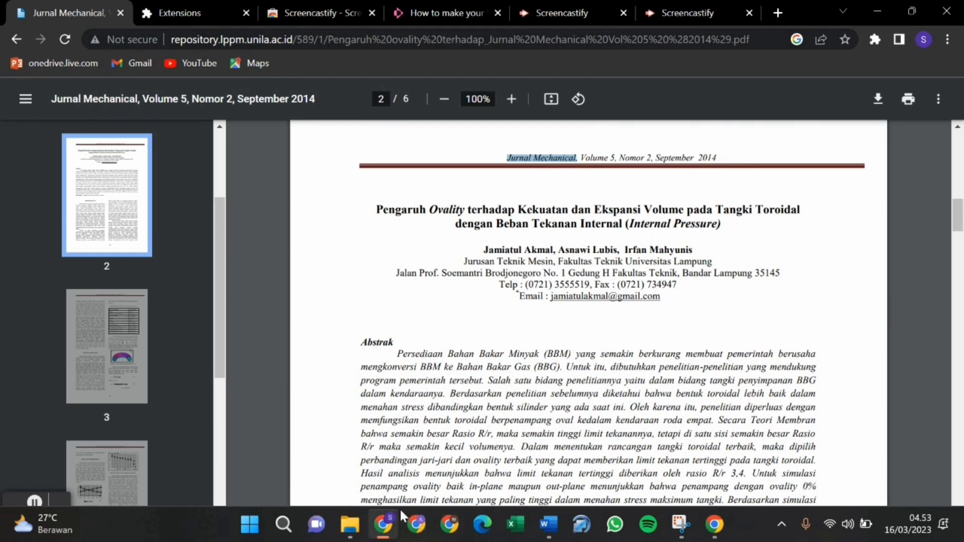
click(542, 516)
click(384, 282)
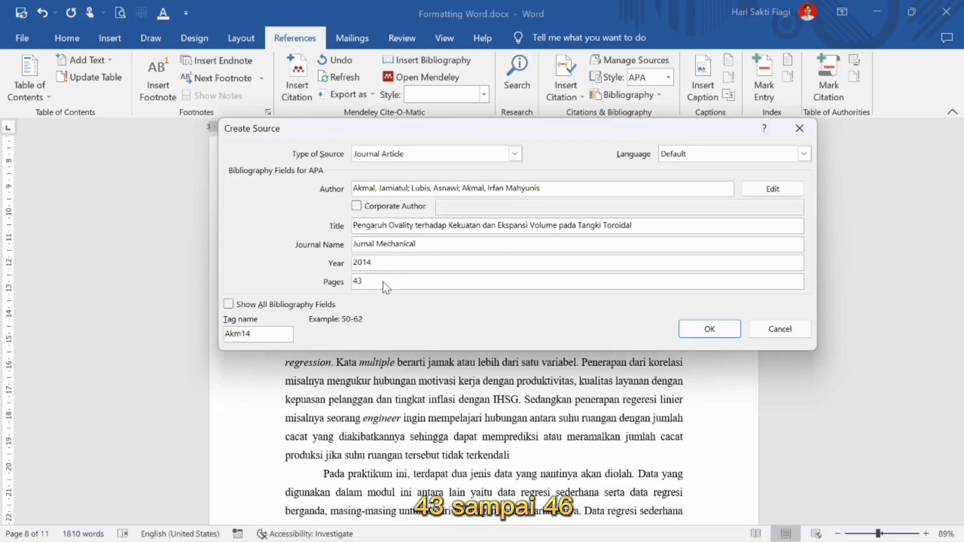
text(43-46)
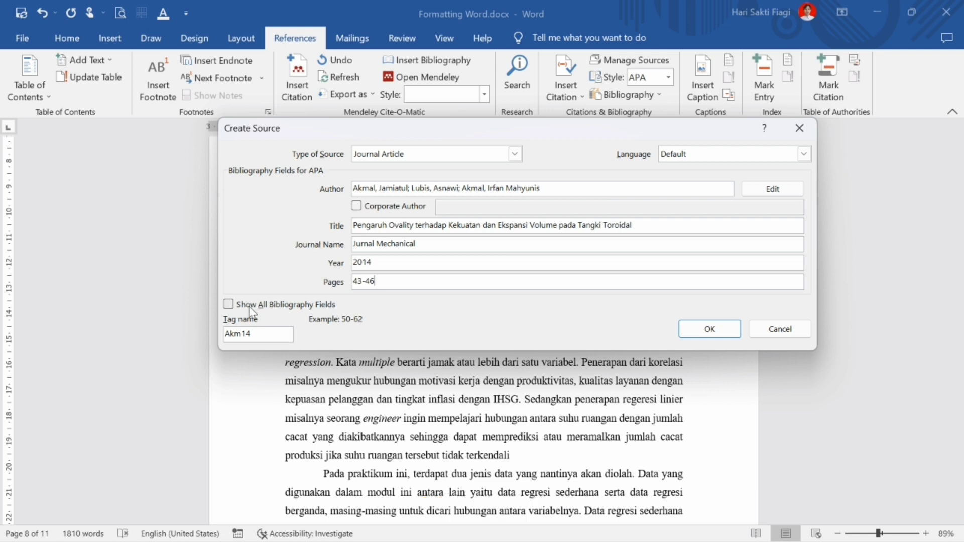
Step: Show all bibliography fields, set the source's volume to 5 from the Chrome PDF, and save the source to insert its citation
click(229, 304)
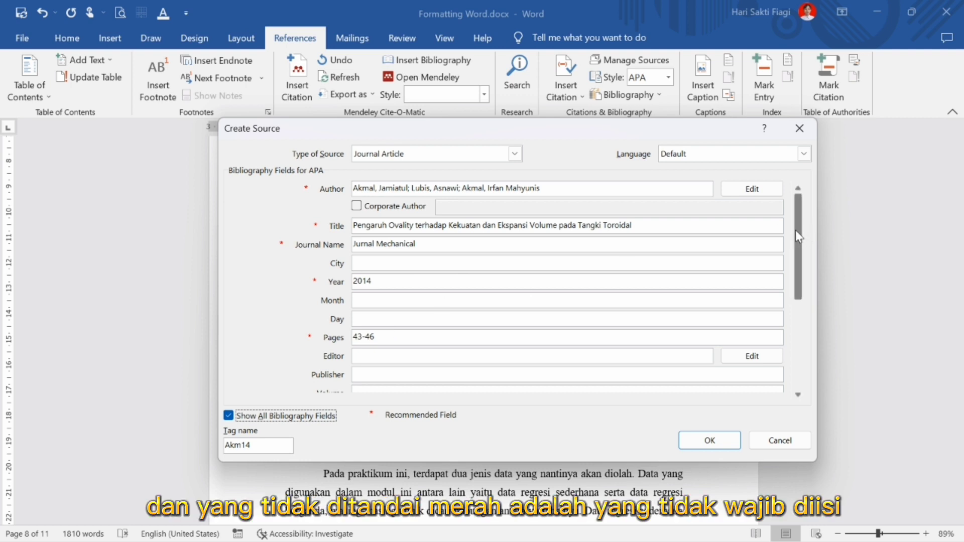
drag(795, 230, 800, 260)
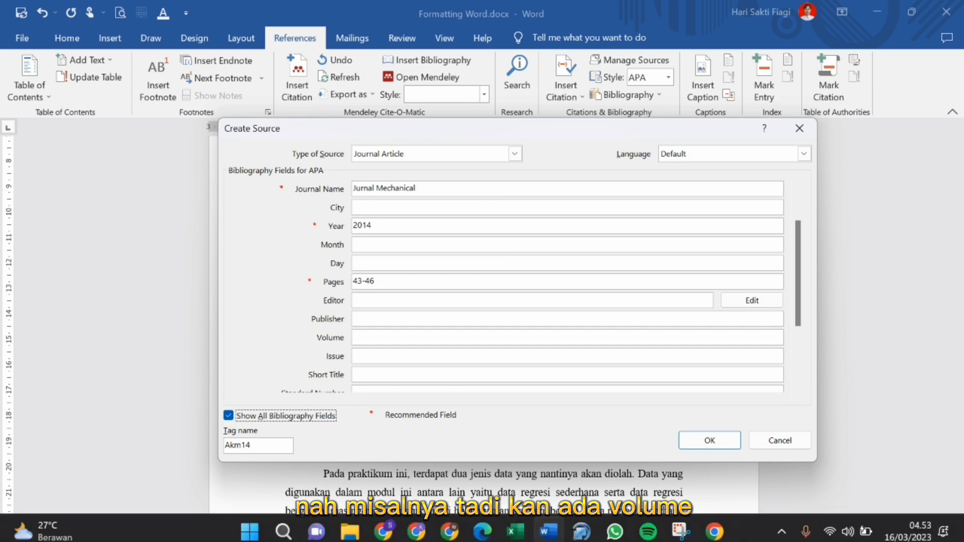
click(382, 524)
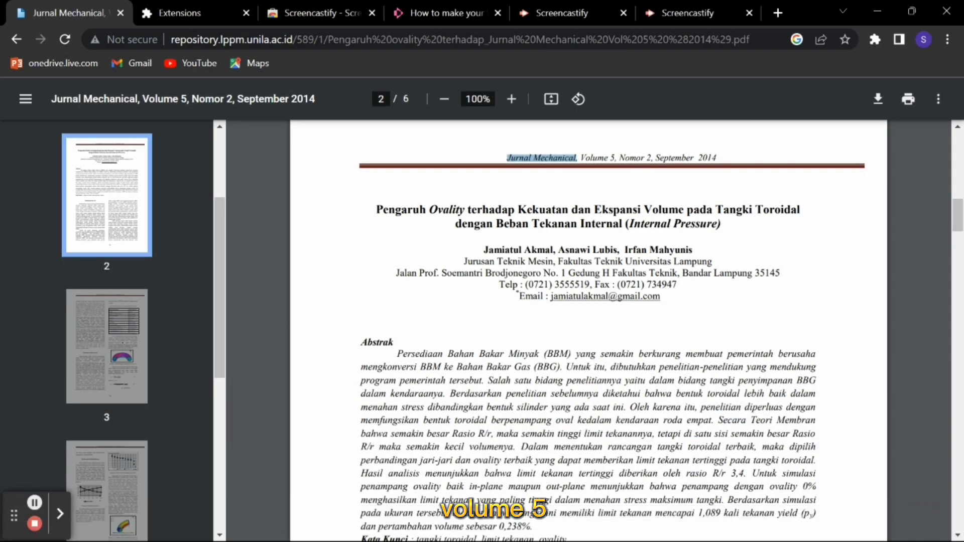
click(549, 525)
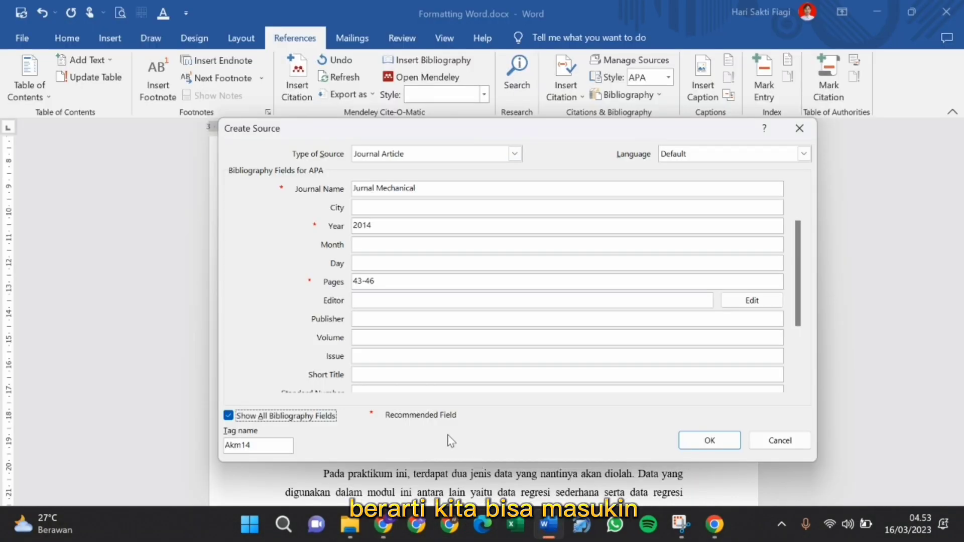
text(5)
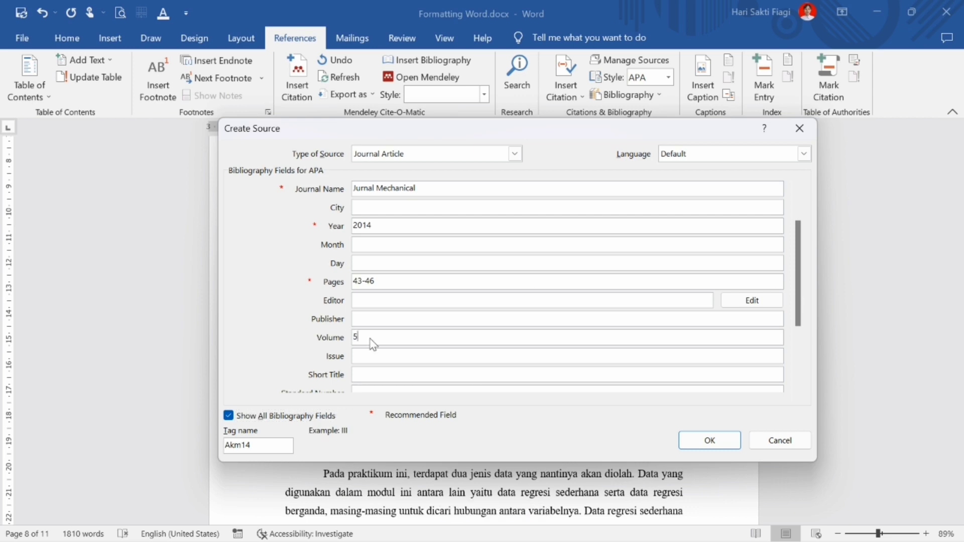
drag(803, 281, 803, 344)
click(710, 442)
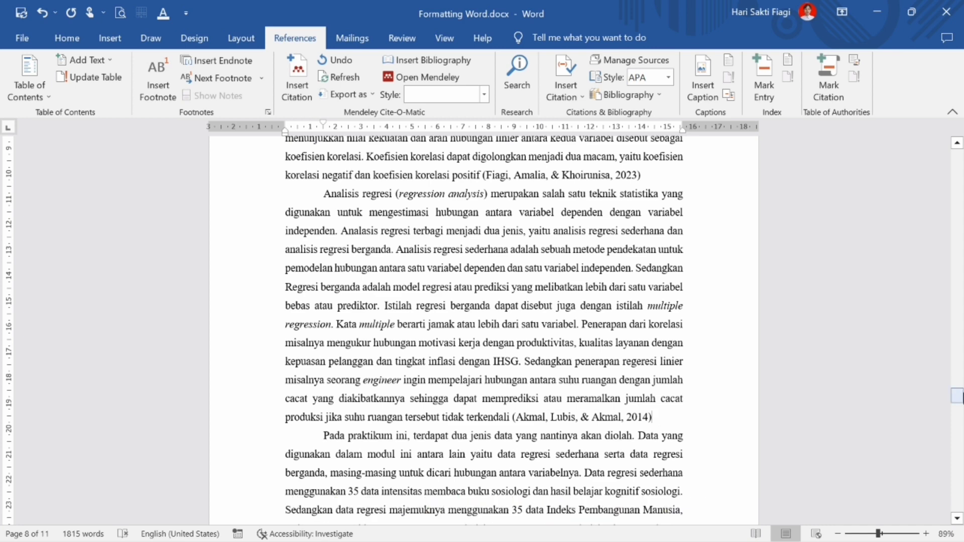
Step: Delete the manually written DAFTAR PUSTAKA heading and its reference list at the end of the document
drag(958, 396, 958, 482)
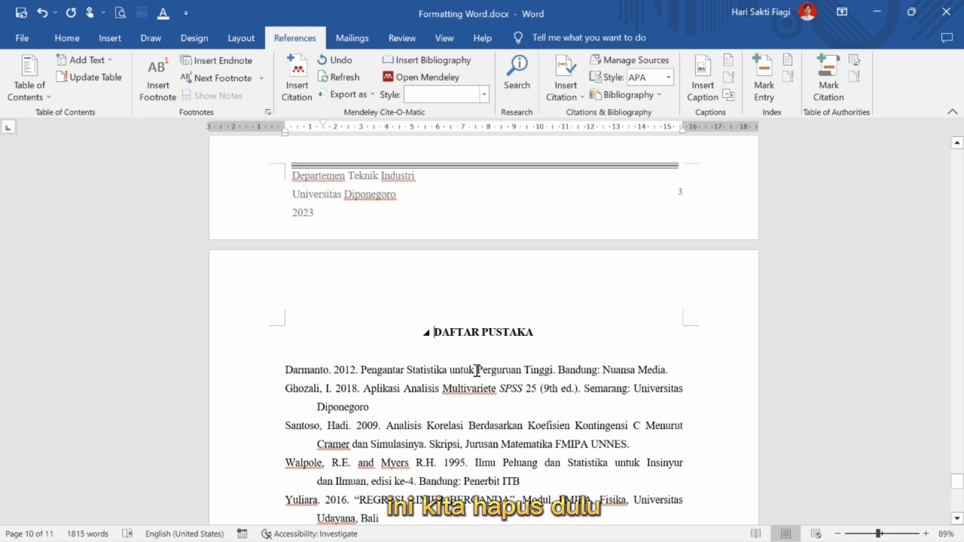
drag(420, 370, 653, 397)
key(Delete)
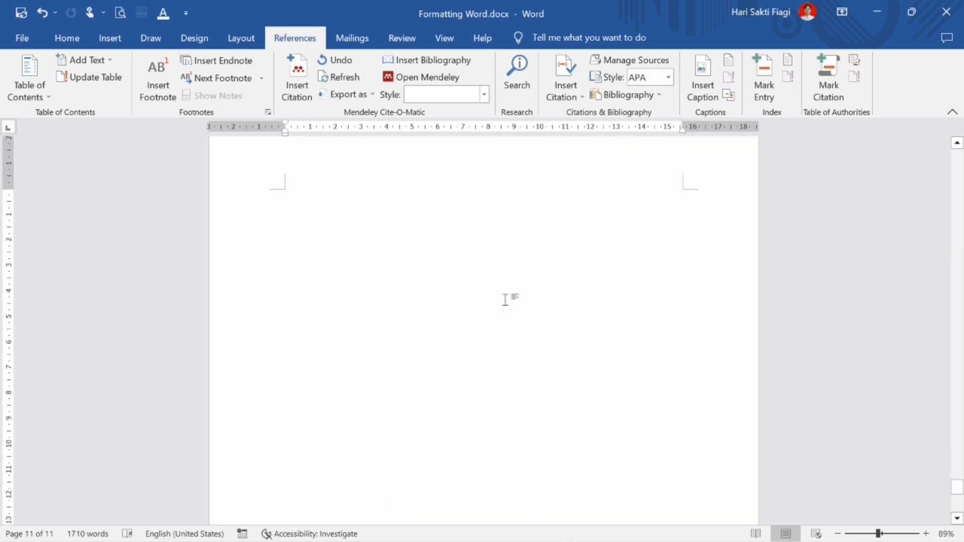
Step: Insert the built-in Bibliografi bibliography on the emptied last page
scroll(505, 301, up, 3)
click(621, 99)
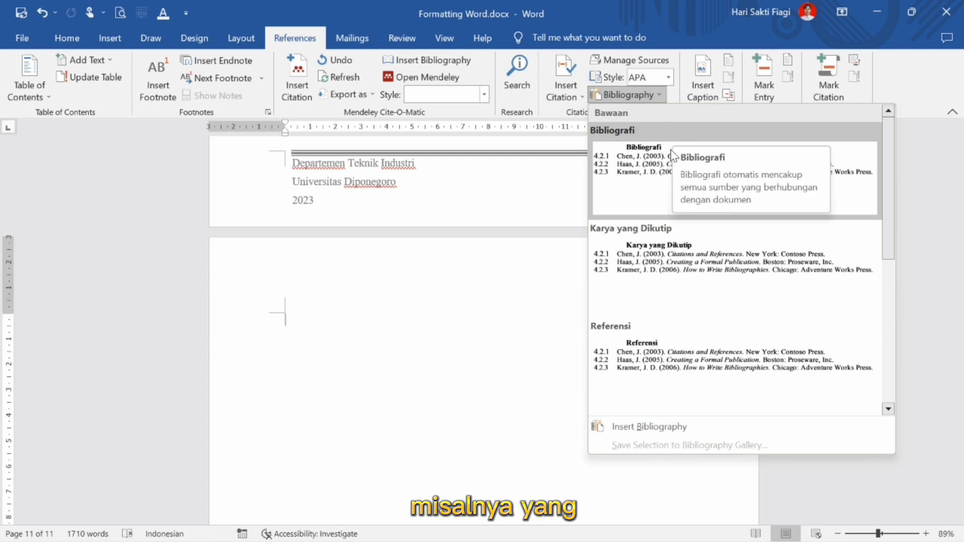
click(668, 181)
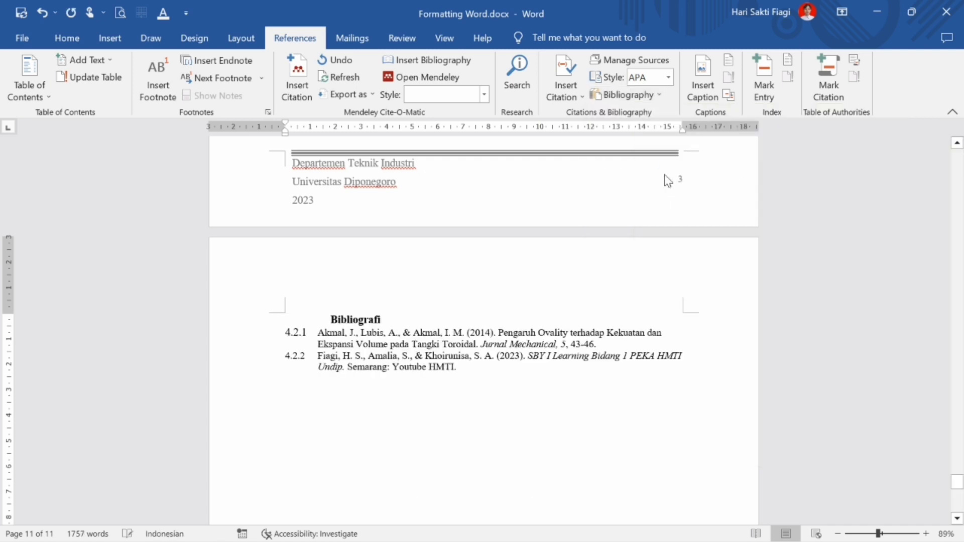
Step: Change the bibliography heading to "Daftar Pustaka" and remove its indent
drag(394, 336, 326, 336)
text(Daftar)
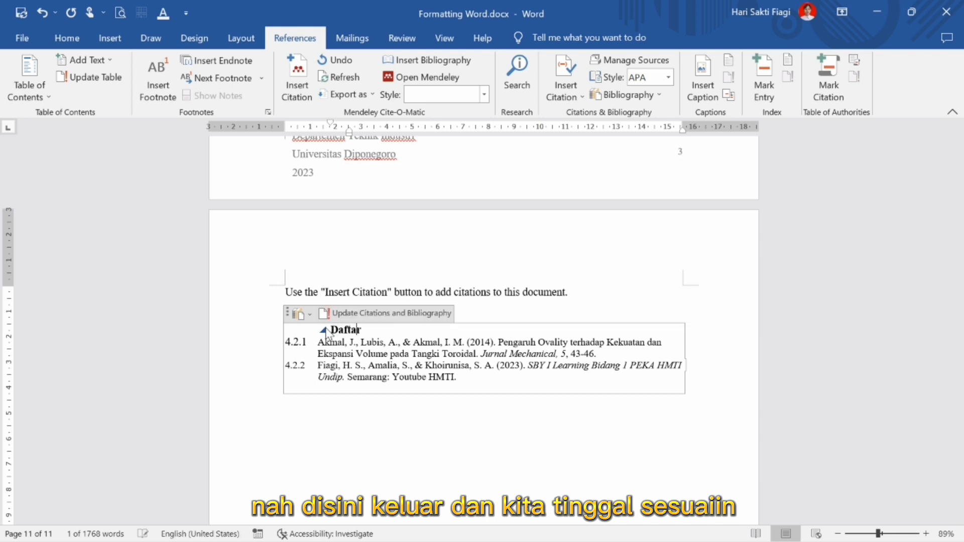
text( Pustaka)
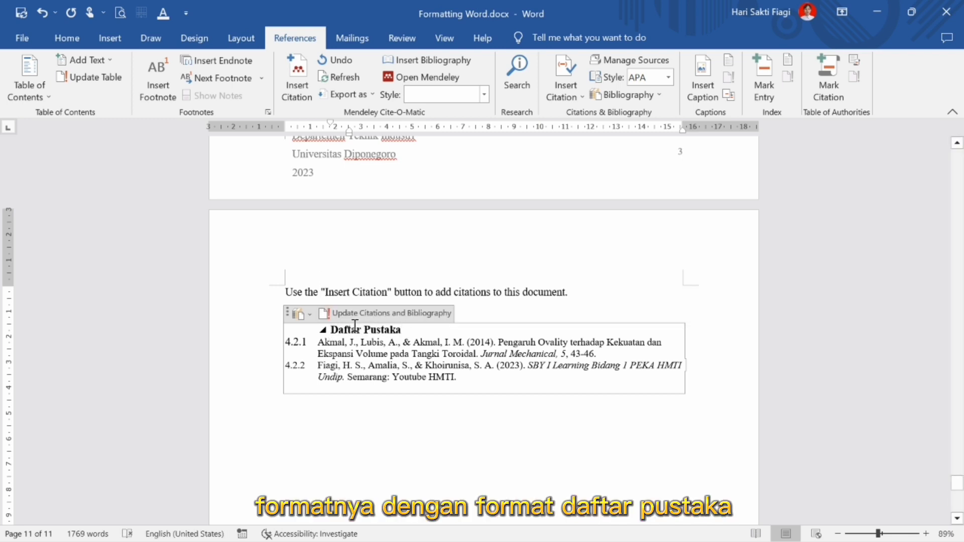
key(BackSpace)
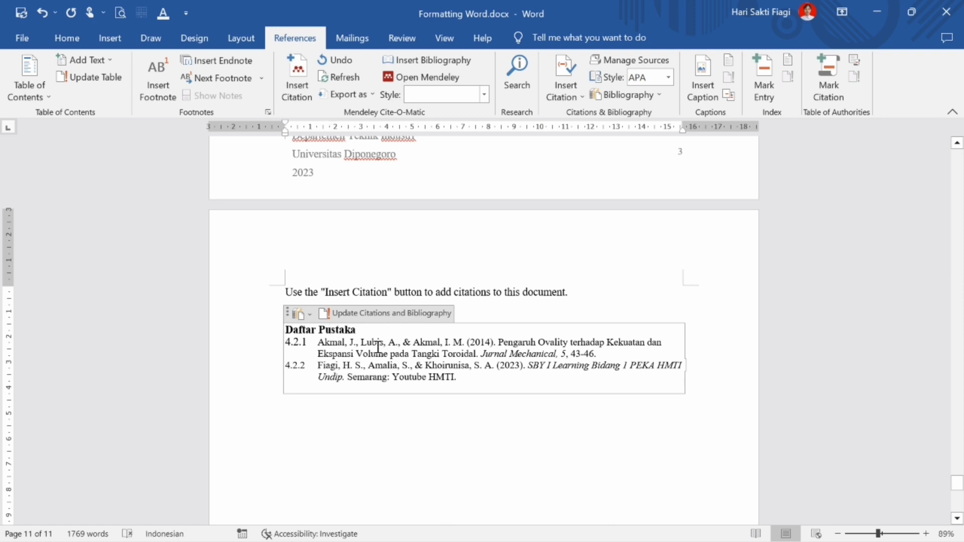
Step: Remove the numbering and the left indent from both bibliography entries
drag(324, 341, 375, 398)
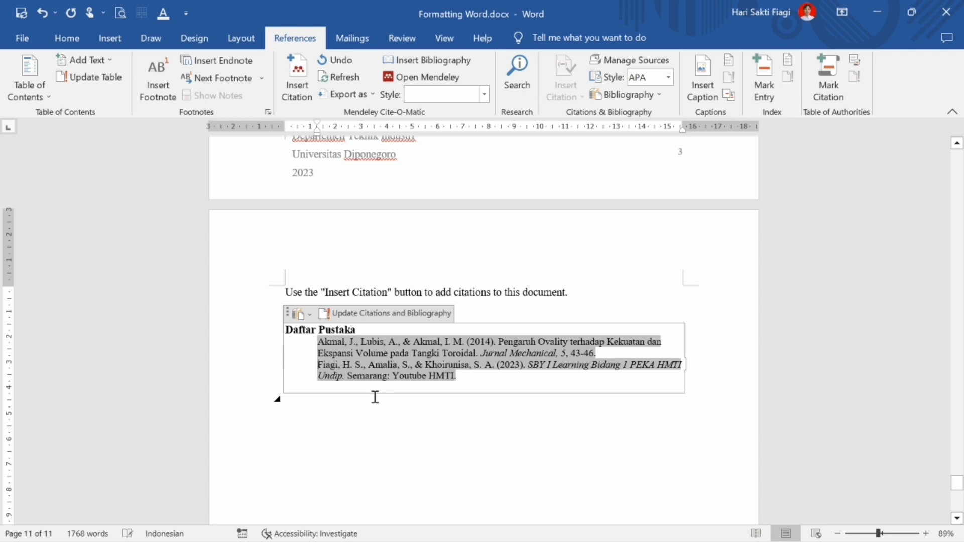
key(BackSpace)
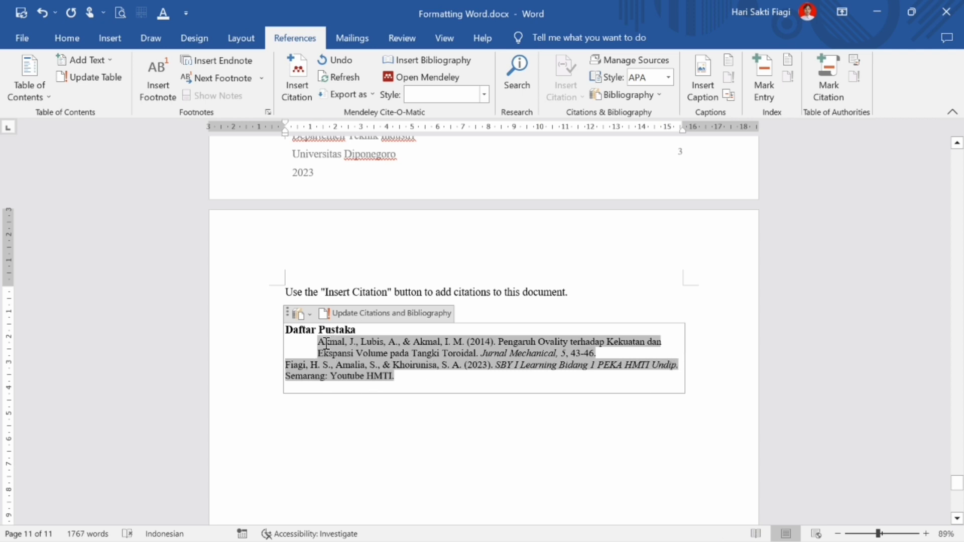
click(318, 343)
key(BackSpace)
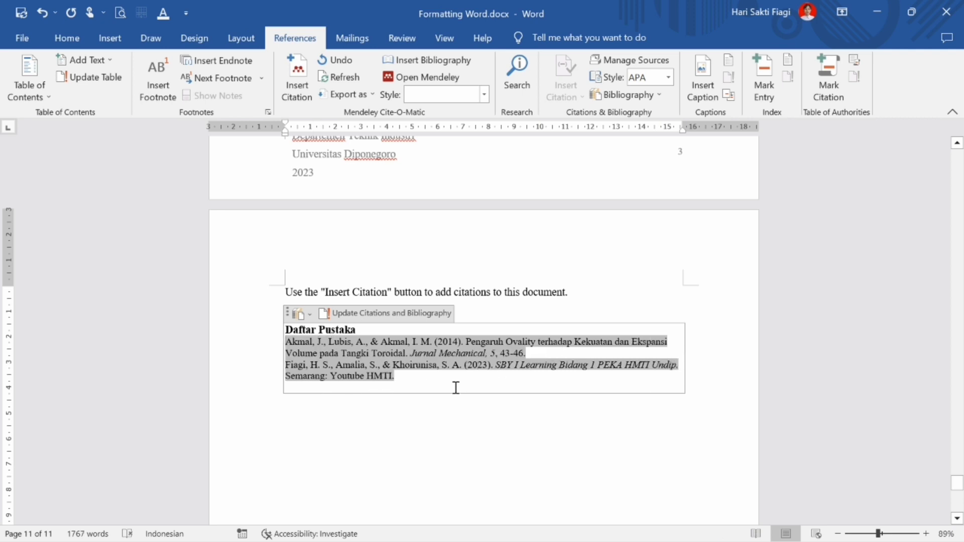
Step: Set the bibliography heading and entries to 1,5 line spacing and font size 12
drag(447, 382, 285, 327)
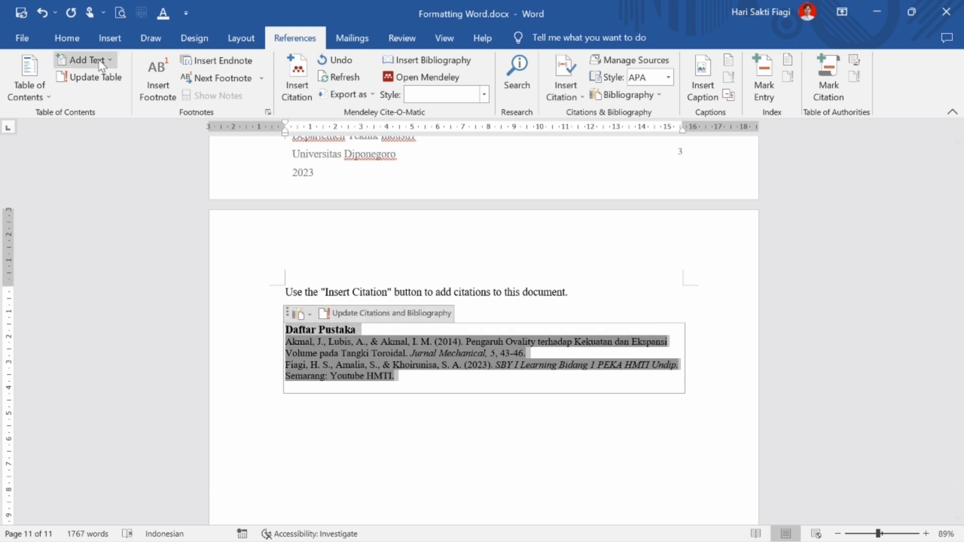
click(75, 40)
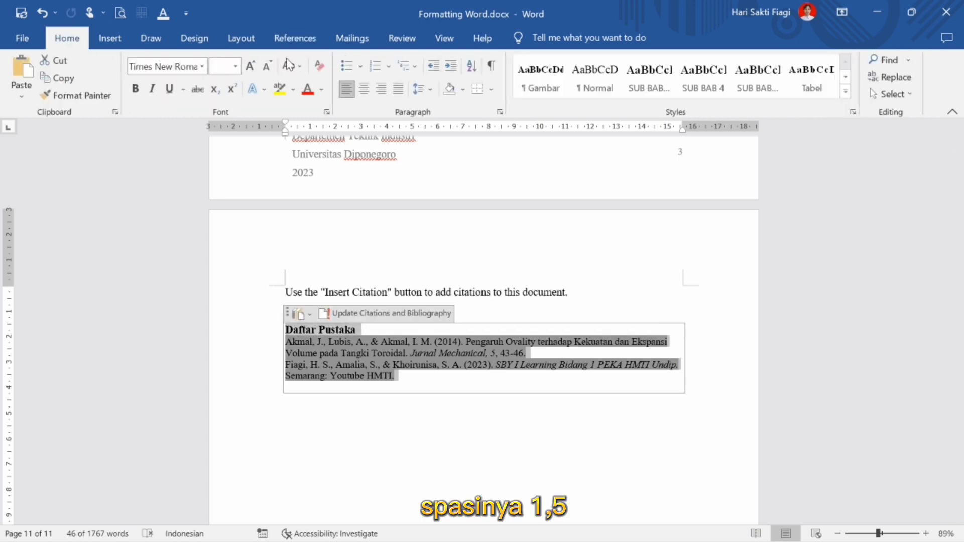
click(431, 90)
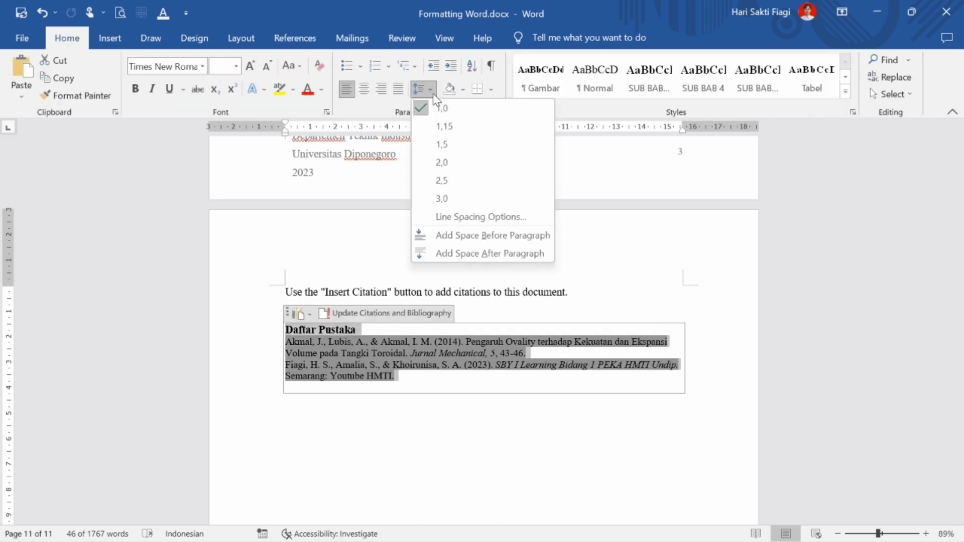
click(437, 144)
click(220, 69)
text(12)
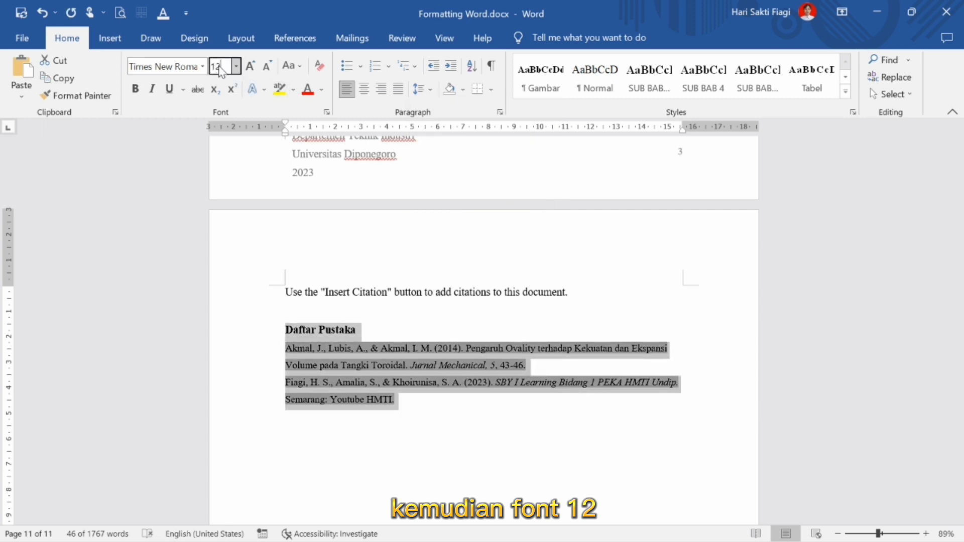
key(Return)
Step: Center the "Daftar Pustaka" heading and change it to uppercase
click(364, 331)
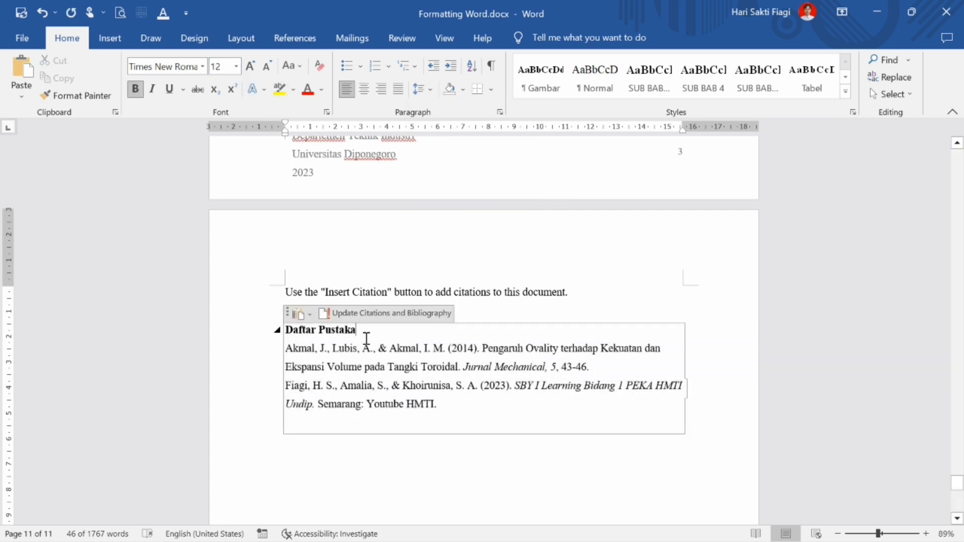
drag(355, 330, 283, 335)
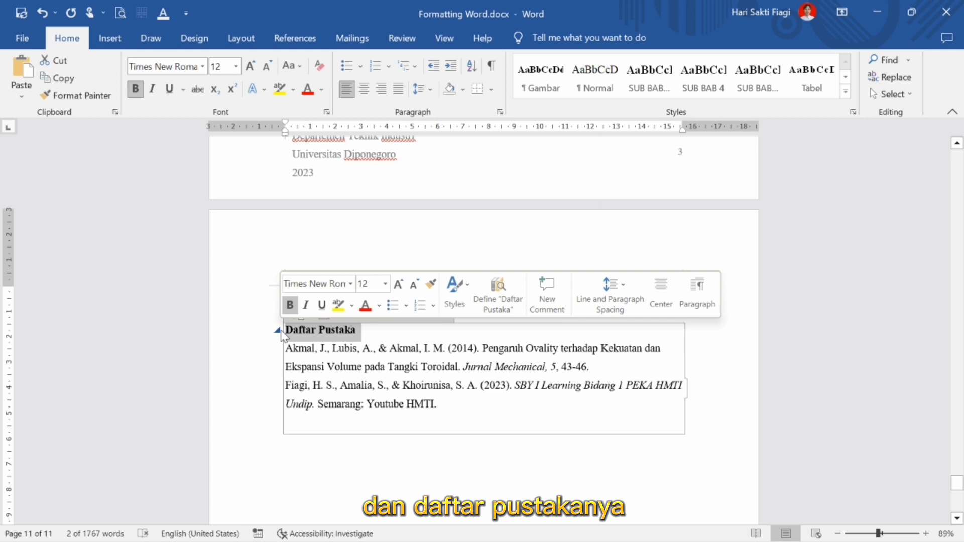
key(ctrl+e)
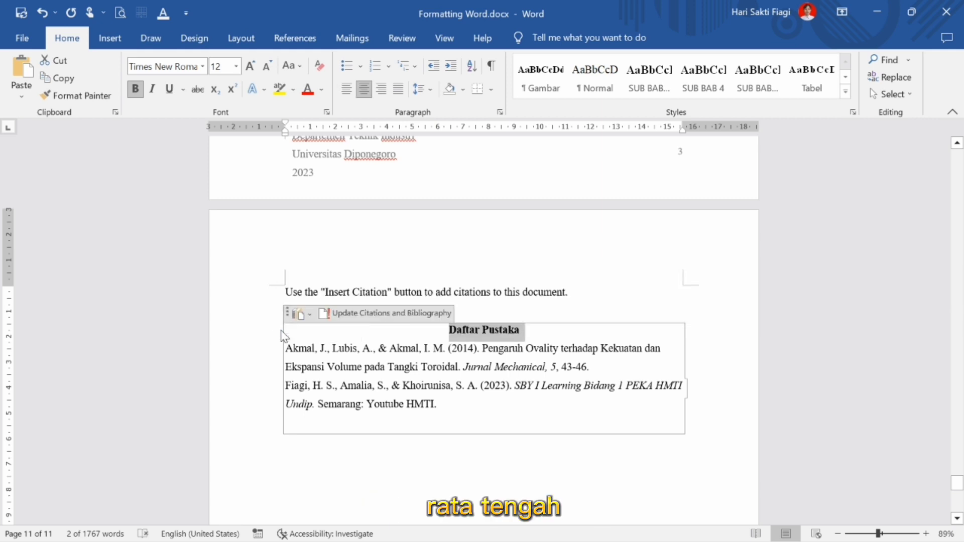
click(291, 65)
click(321, 121)
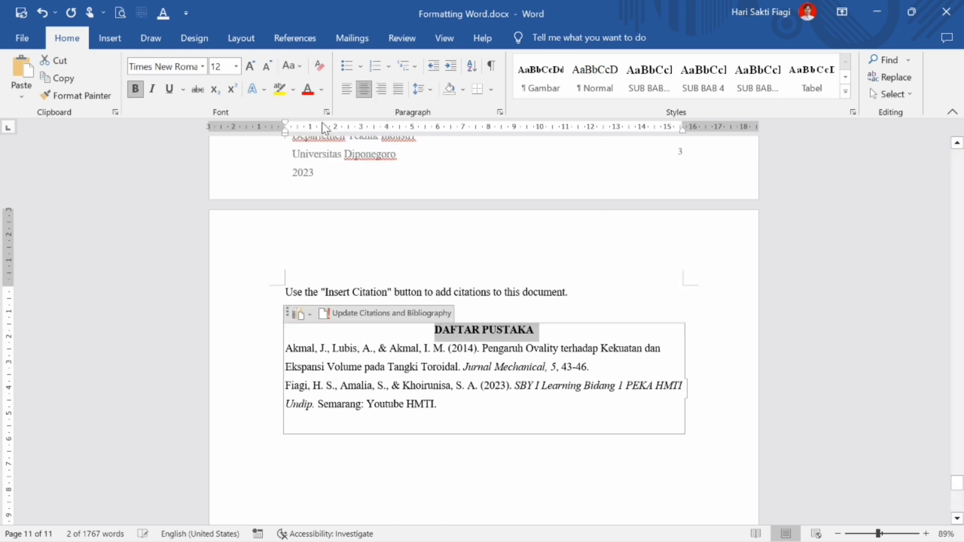
Step: Add a blank line below the "DAFTAR PUSTAKA" heading and give both bibliography entries a hanging indent of about 1.75 cm
click(565, 342)
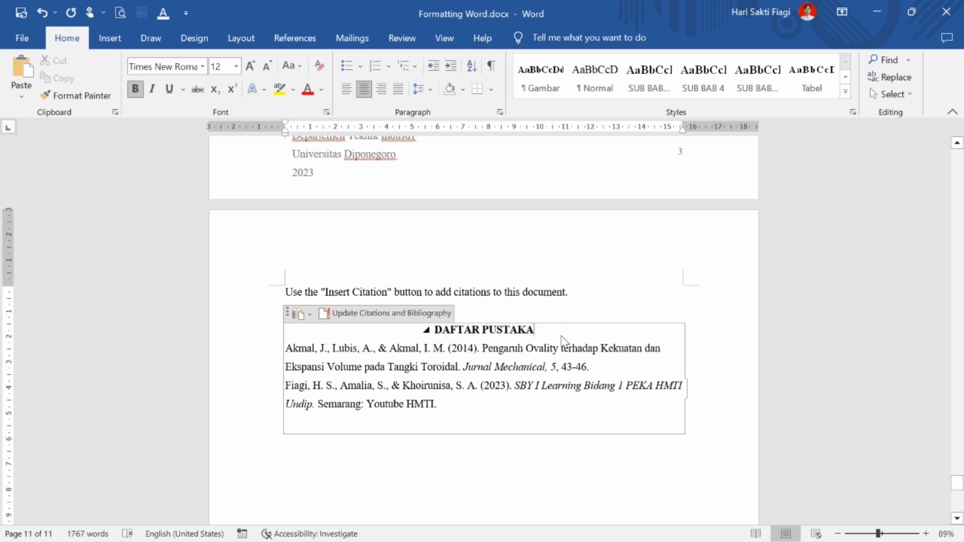
key(Return)
drag(606, 382, 271, 355)
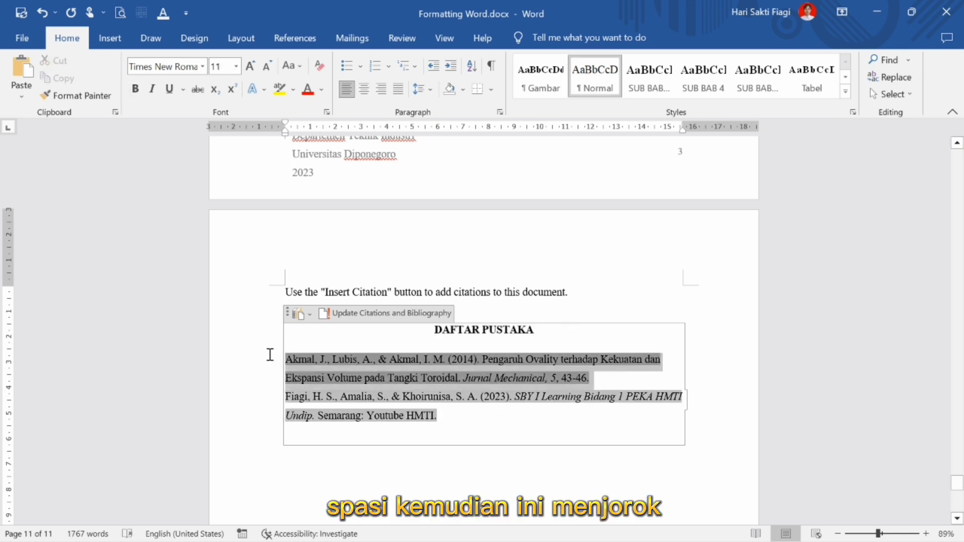
click(599, 386)
triple_click(499, 374)
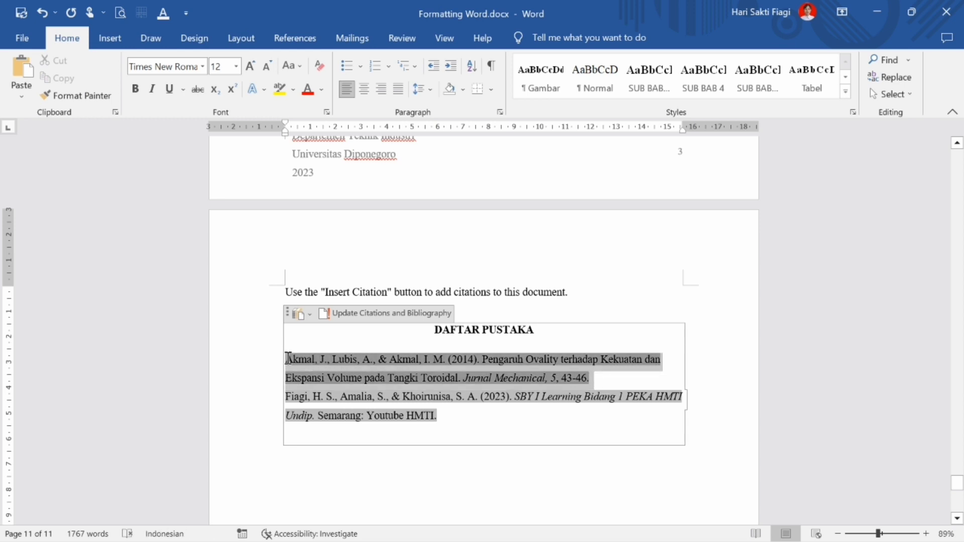
drag(286, 132, 332, 139)
drag(442, 416, 285, 399)
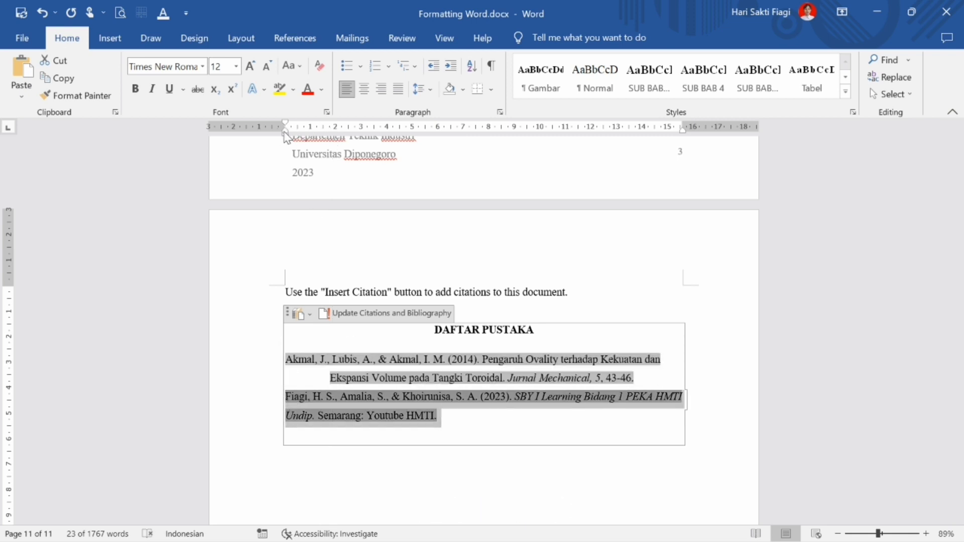
mouse_move(287, 137)
mouse_down()
mouse_move(332, 142)
mouse_move(329, 127)
mouse_move(285, 126)
mouse_up()
click(515, 430)
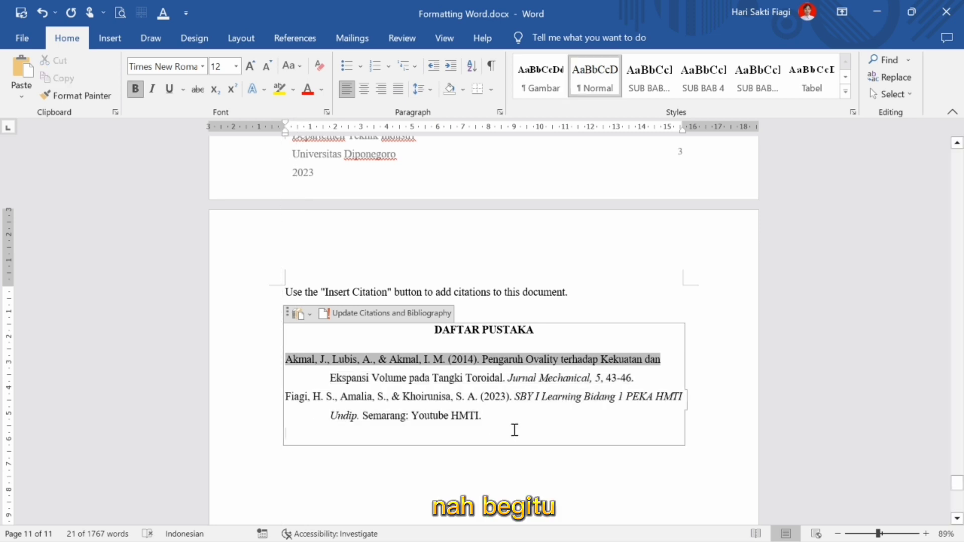
Step: Review the finished bibliography page and the built-in bibliography formats offered for it
scroll(514, 430, down, 3)
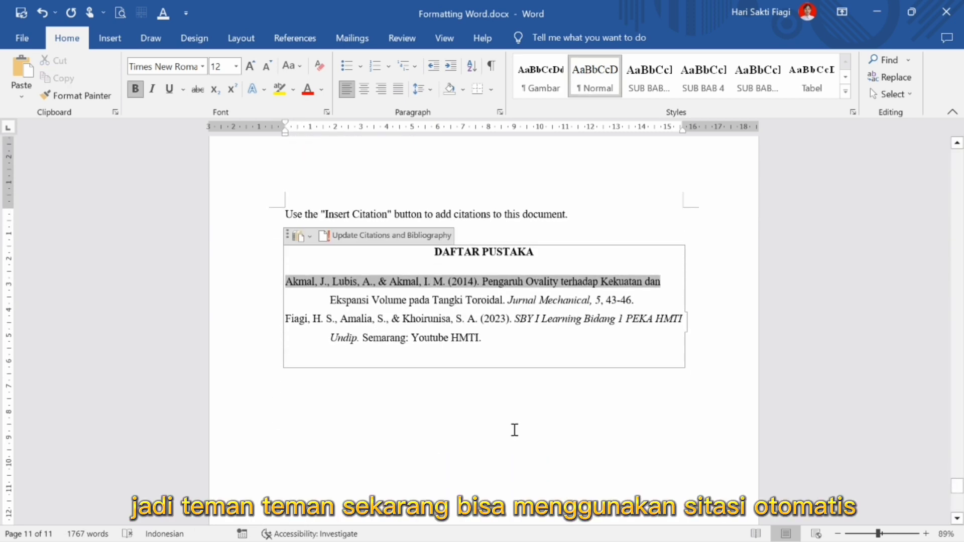
scroll(514, 430, up, 5)
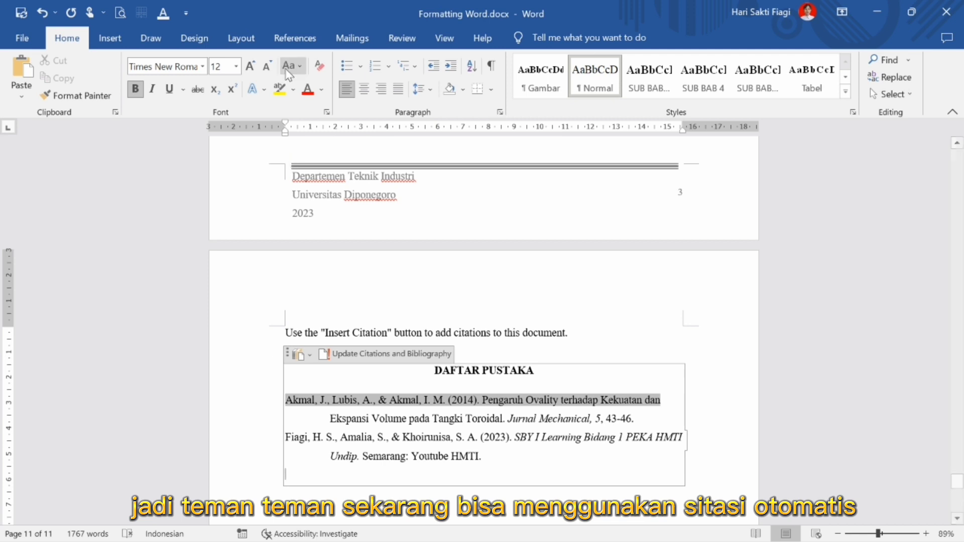
click(294, 39)
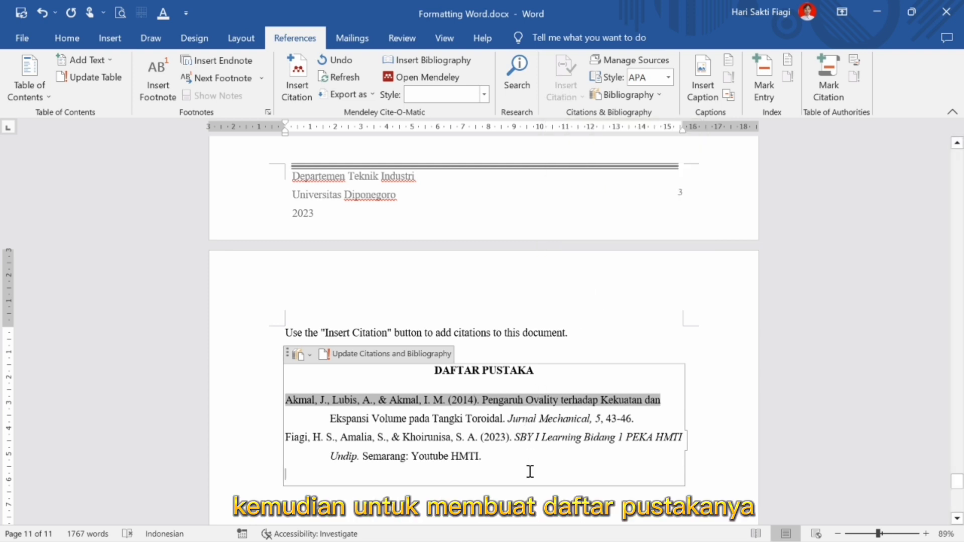
click(658, 95)
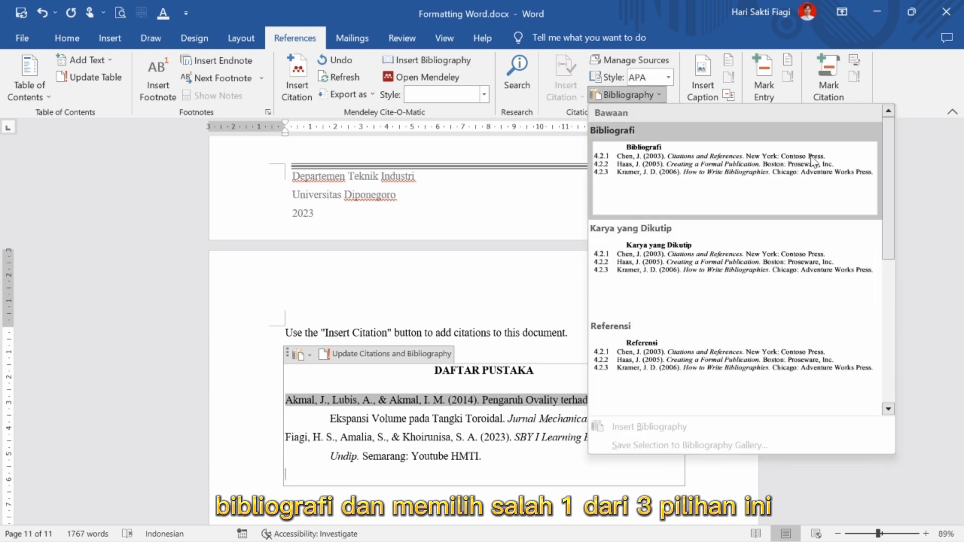
click(470, 468)
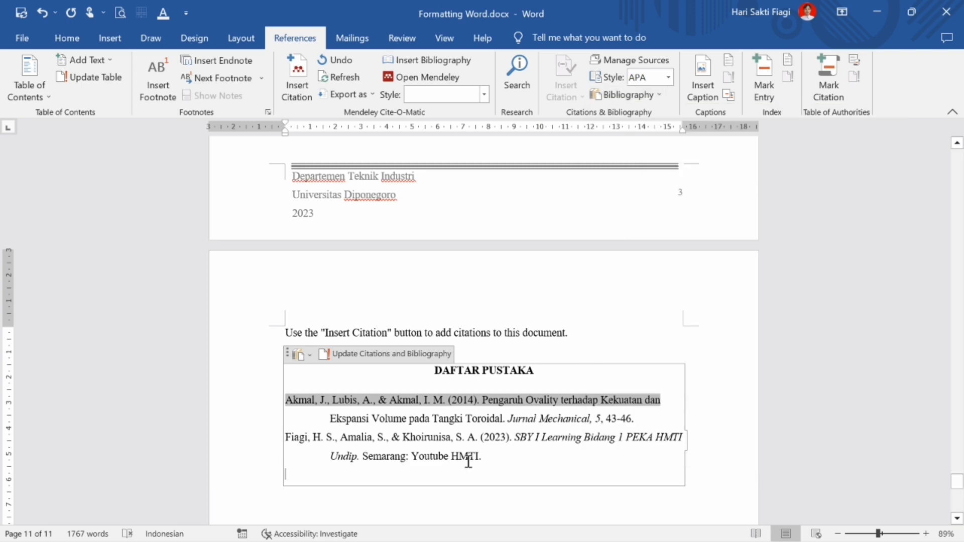
scroll(468, 463, up, 15)
scroll(468, 461, up, 5)
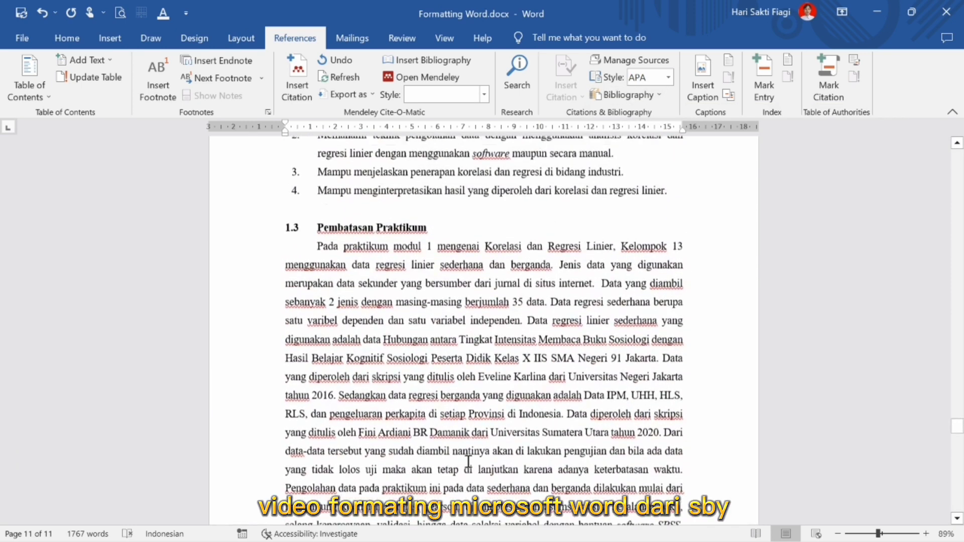
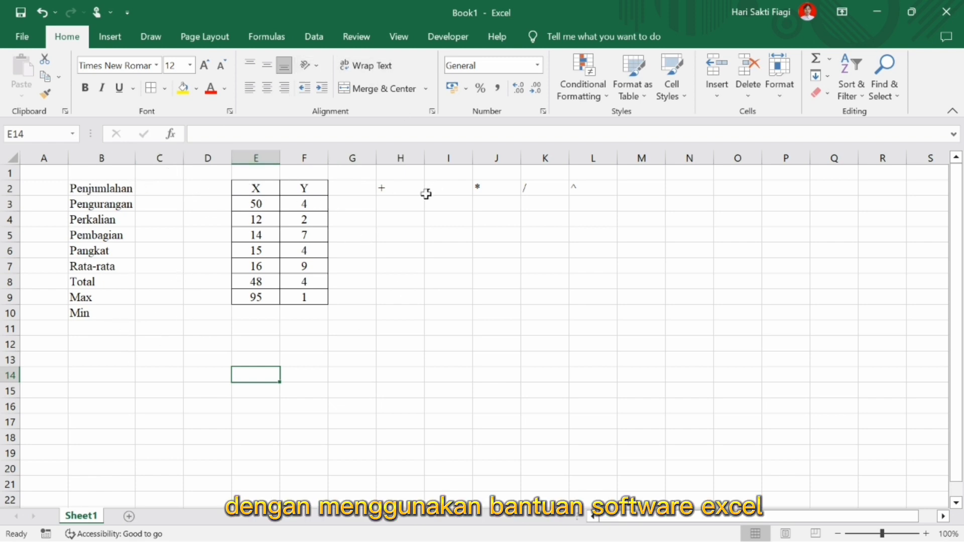
Step: In the Excel workbook Book1, add an "n" column beside the X data in D2:D9, numbered 1 to 7
click(408, 198)
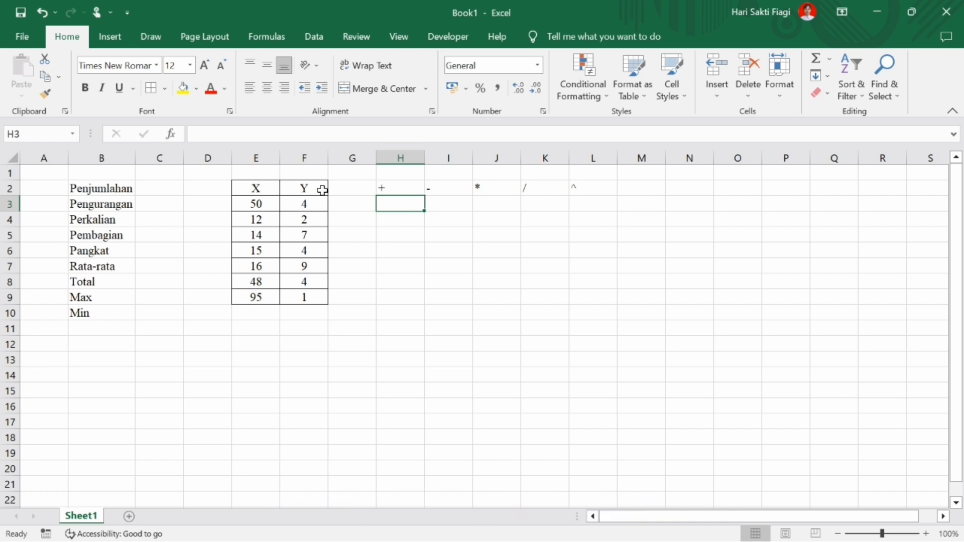
click(236, 183)
click(213, 189)
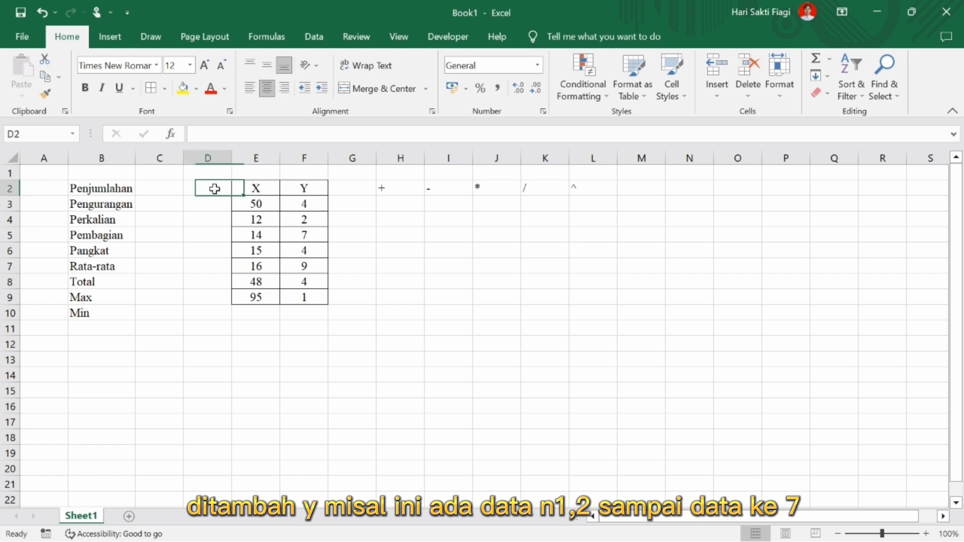
text(n)
key(Return)
text(1)
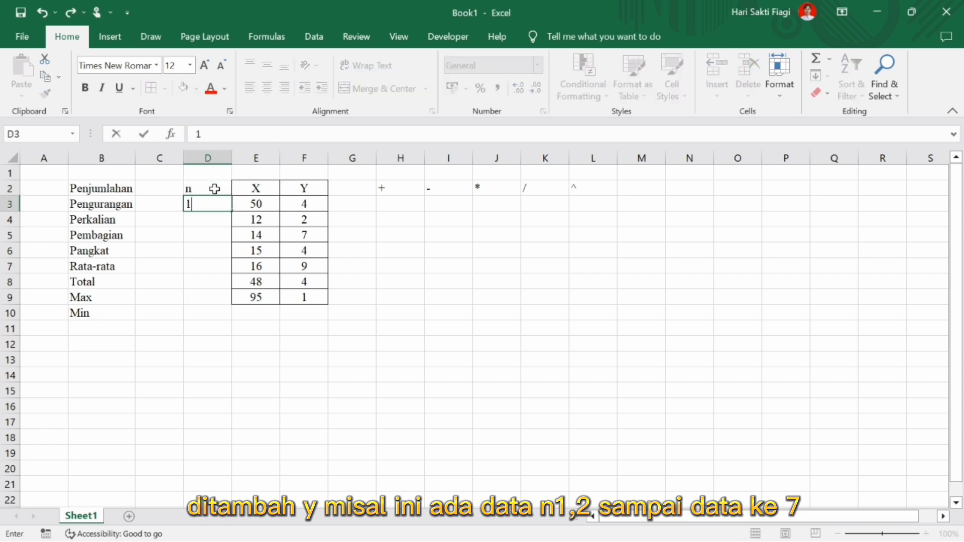
key(Return)
text(2)
key(Return)
drag(222, 201, 232, 304)
Step: Add the first X and Y values in H3 with the formula =E3+F3
click(384, 209)
text(=)
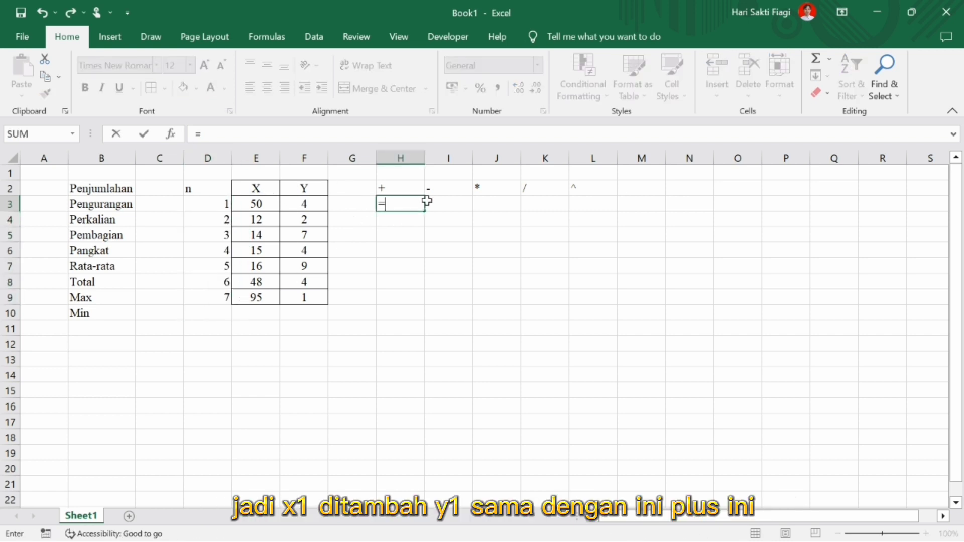
click(260, 204)
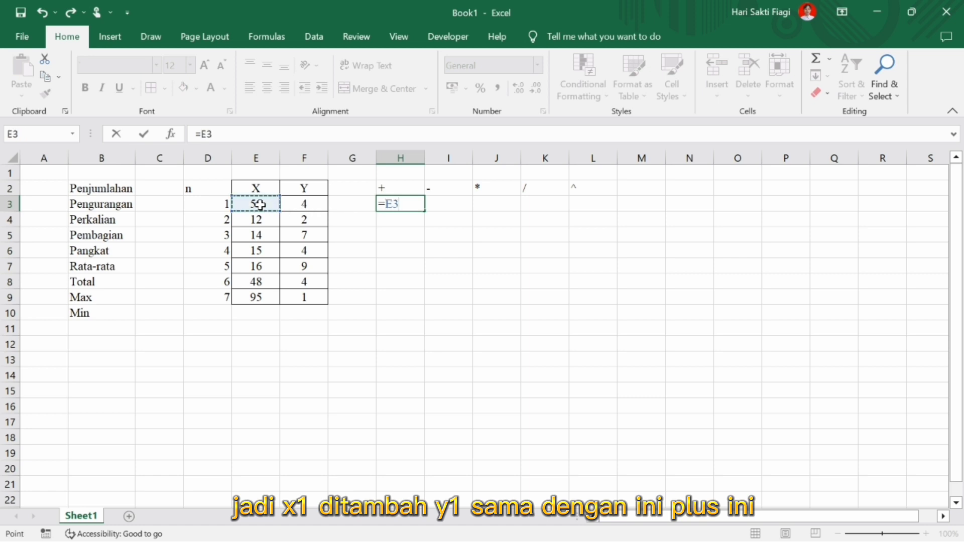
text(+)
click(314, 199)
key(Return)
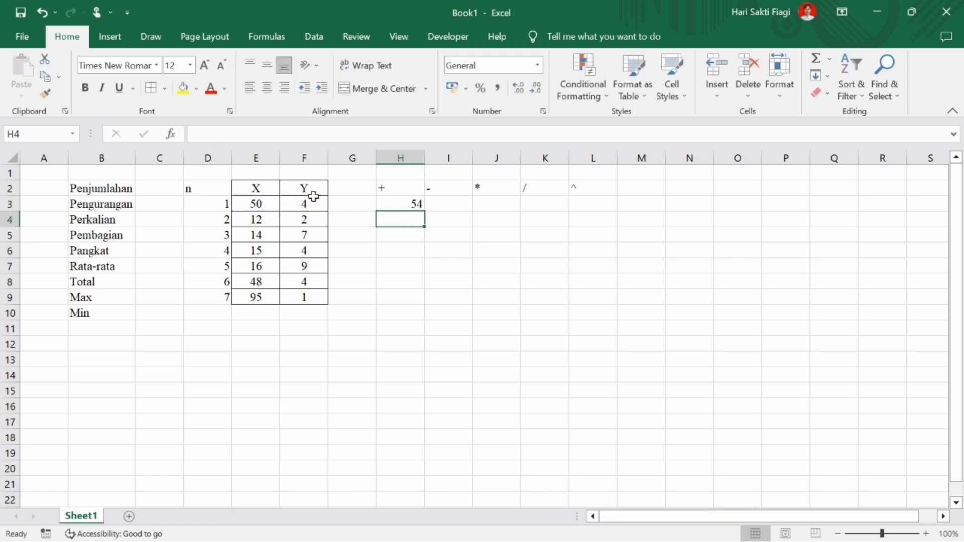
Step: Enter =E4+F4 in H4 and fill the addition formula down to H9
text(=)
click(271, 216)
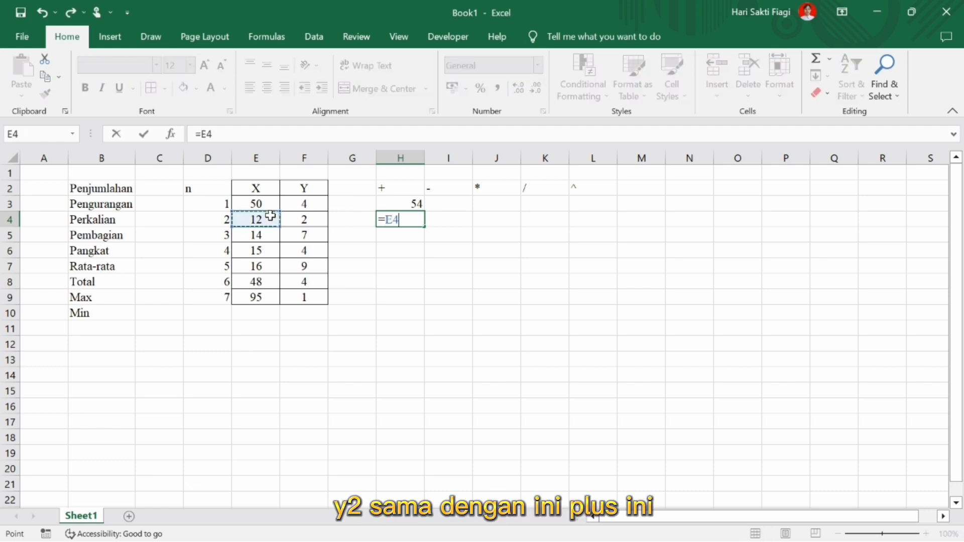
text(+)
click(304, 218)
key(Return)
click(418, 219)
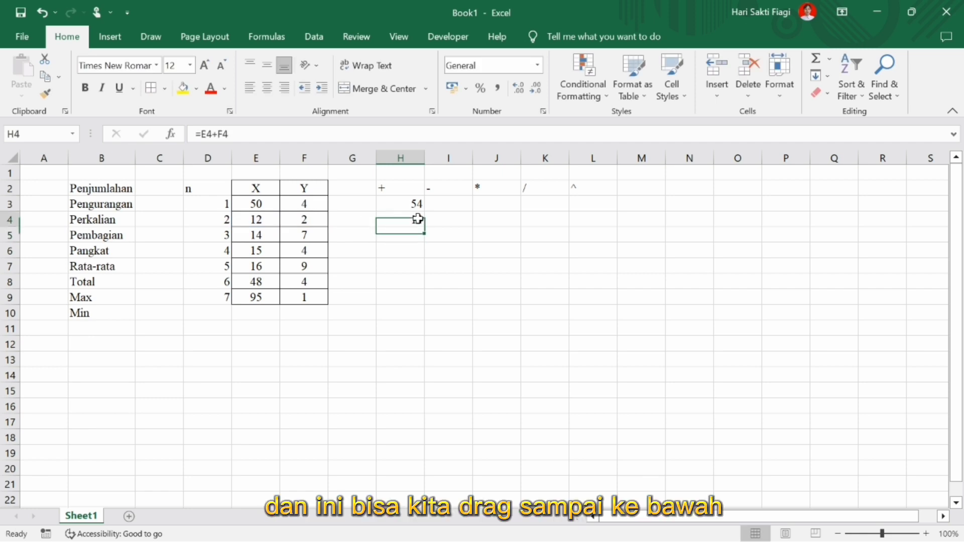
drag(421, 226, 418, 312)
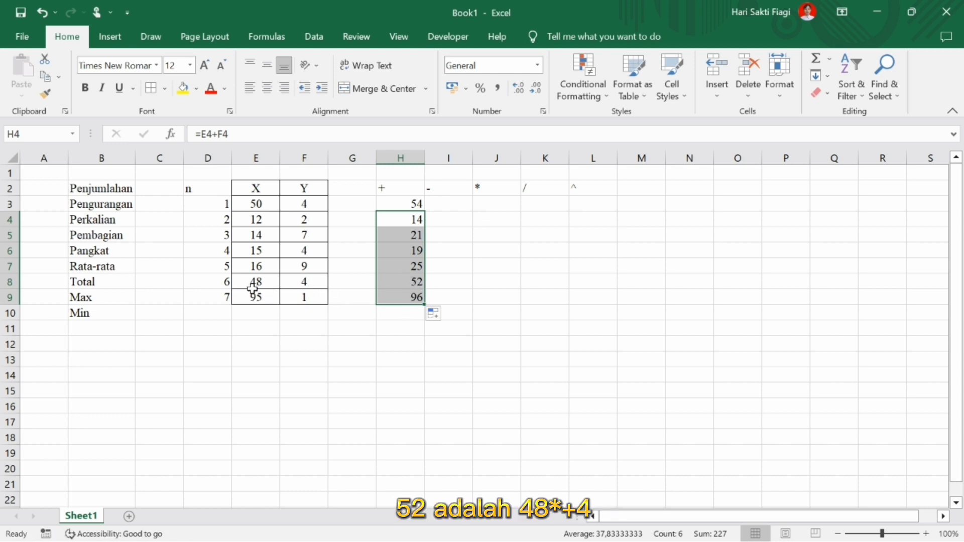
Step: Subtract Y from X with =E3-F3 in I3 and fill the formula down to I9
click(442, 203)
text(=)
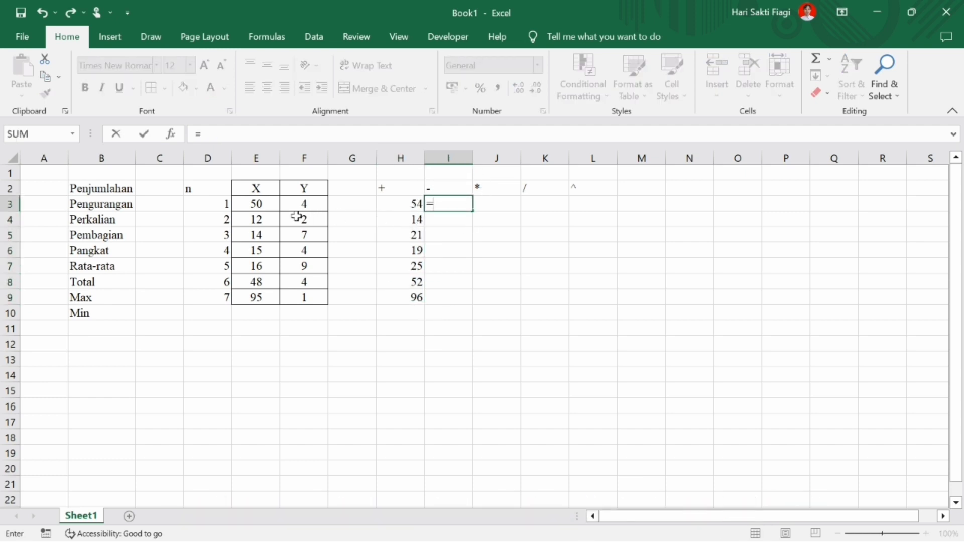
click(260, 206)
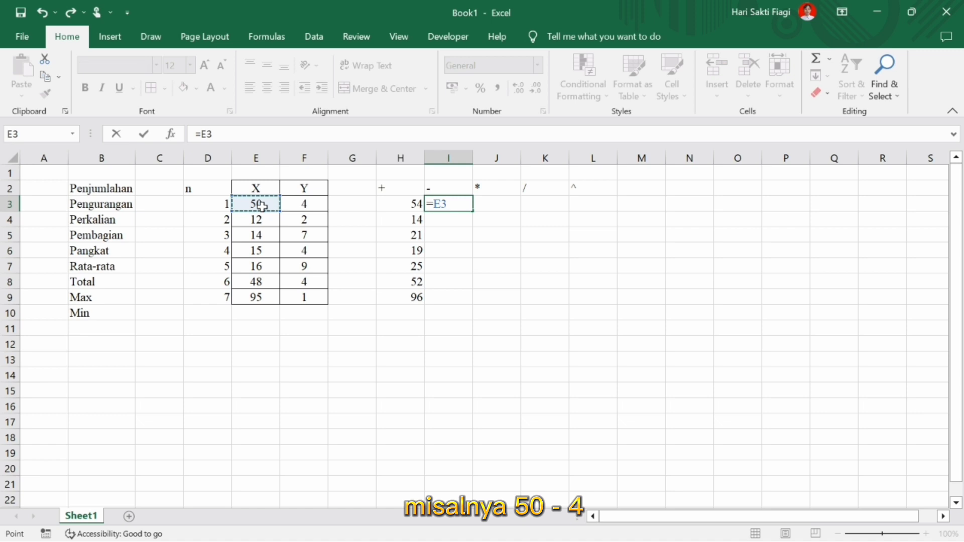
text(-)
click(316, 203)
key(Return)
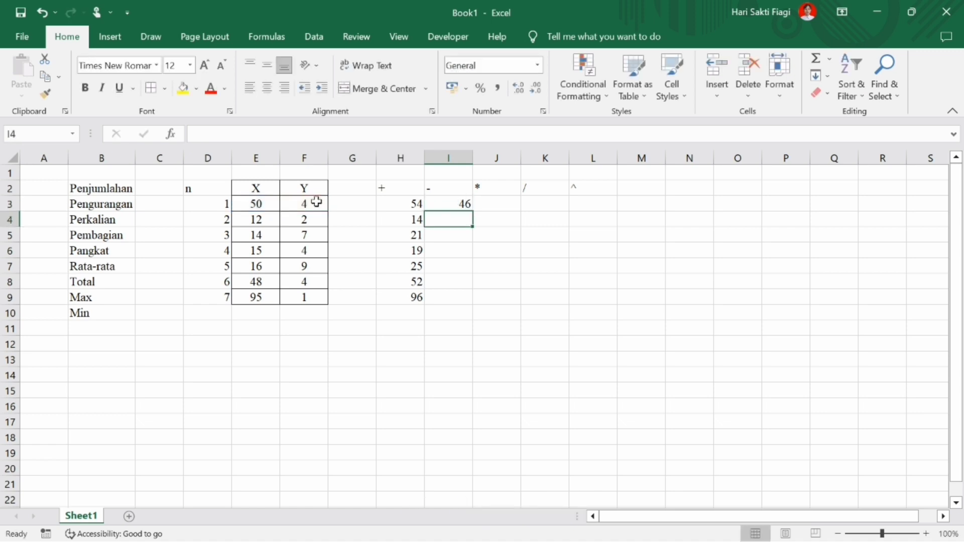
click(458, 203)
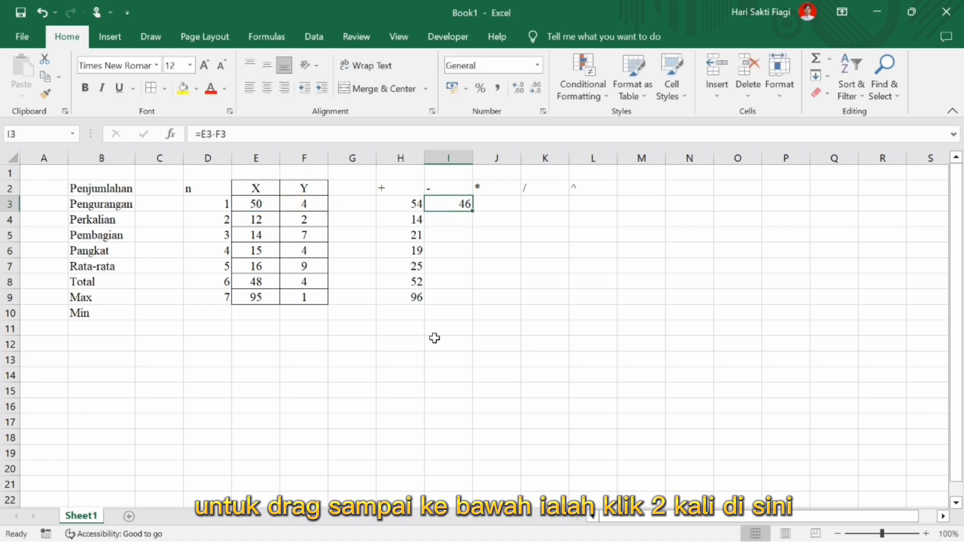
double_click(474, 211)
Step: Multiply X by Y with =E3*F3 in J3 and fill the formula down to J9
click(495, 203)
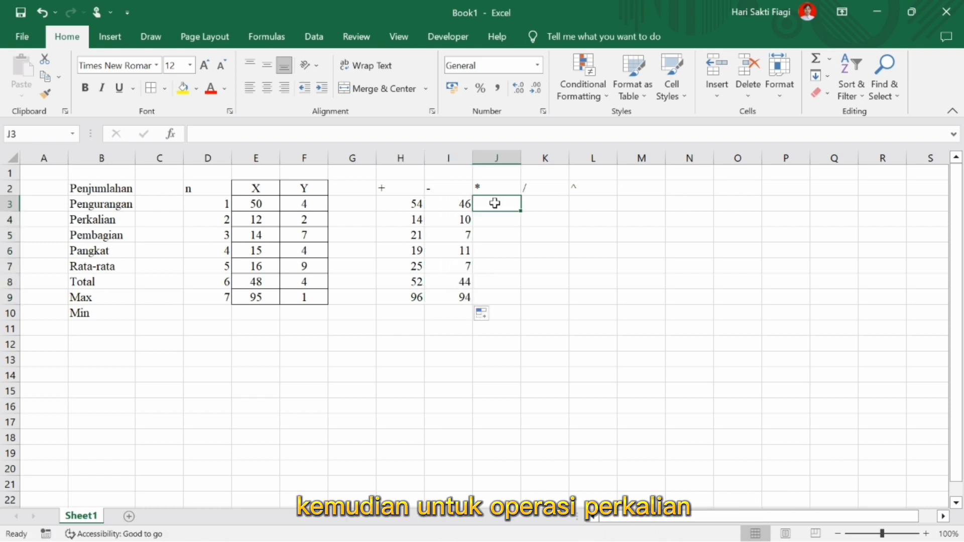
text(=)
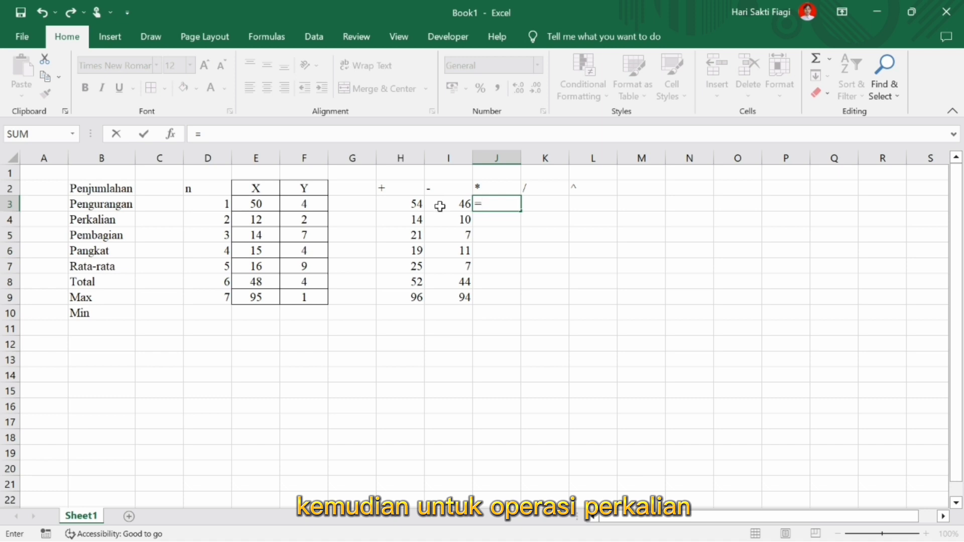
click(268, 206)
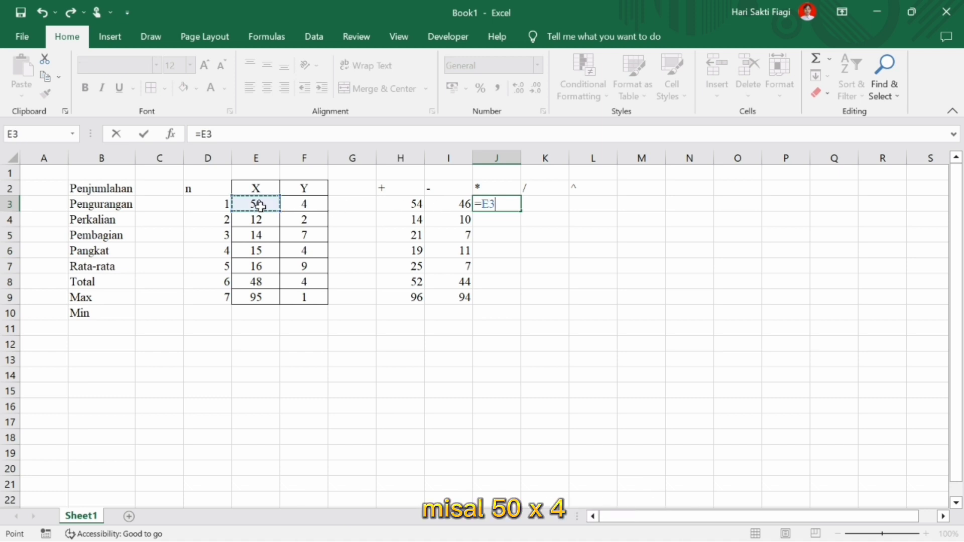
text(*)
click(287, 206)
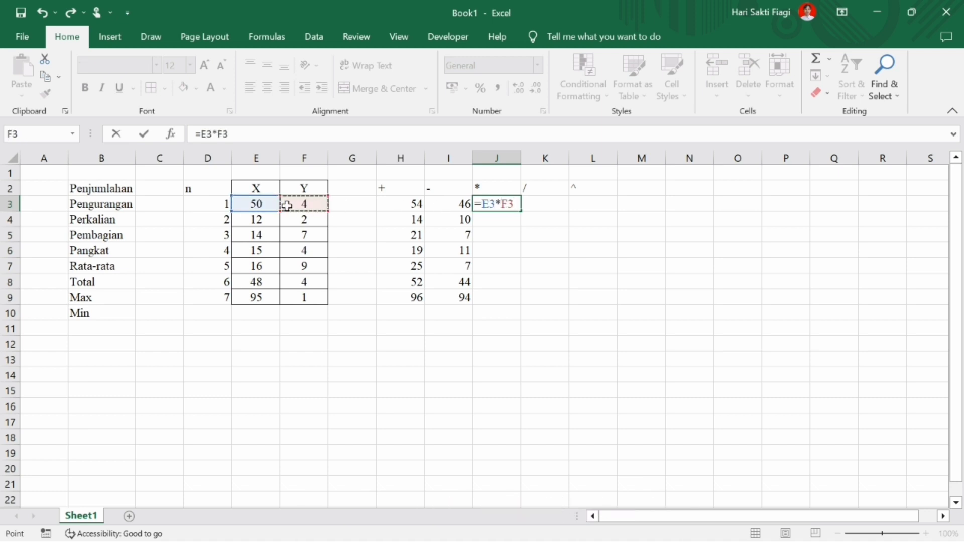
key(Return)
click(478, 204)
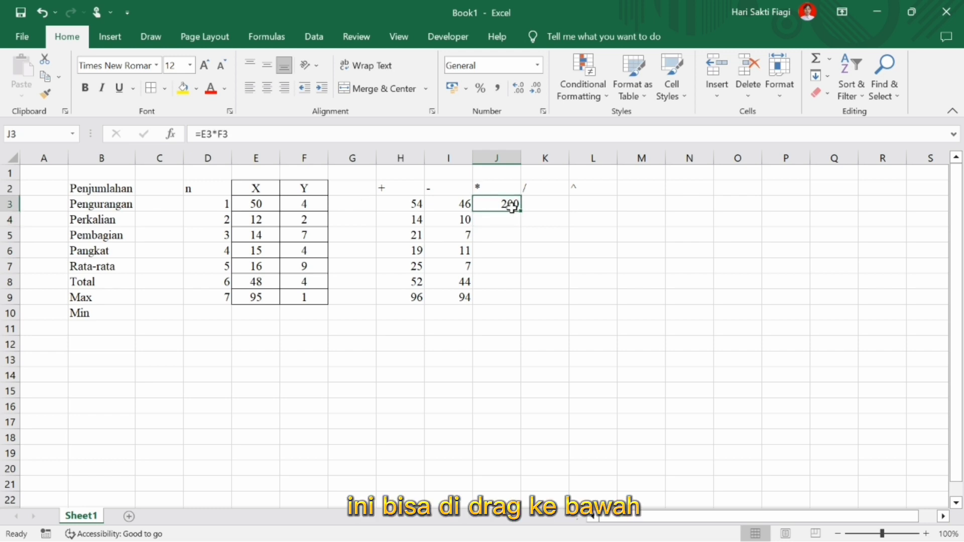
drag(520, 212, 518, 309)
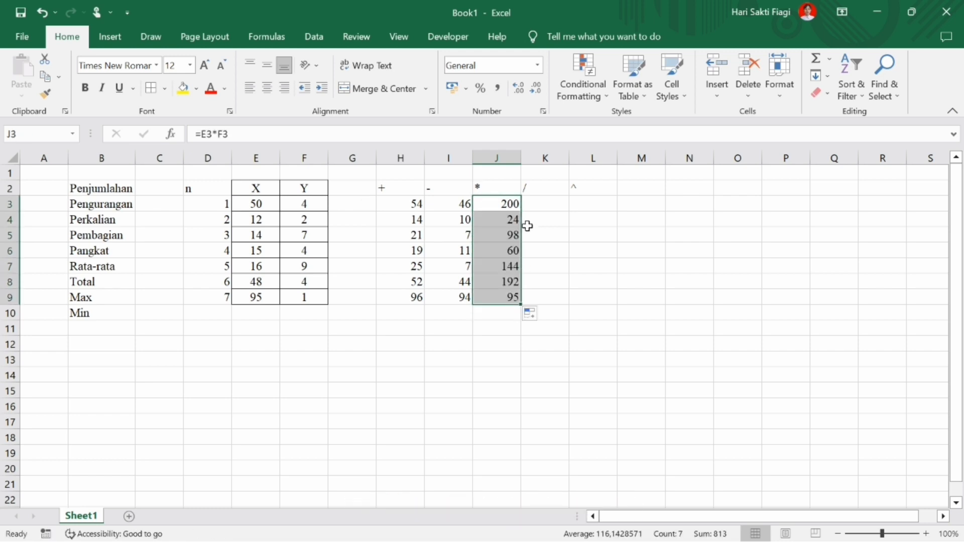
Step: Divide the first X value by its Y value in K3 with the formula =E3/F3
drag(540, 202, 541, 221)
click(540, 202)
text(=)
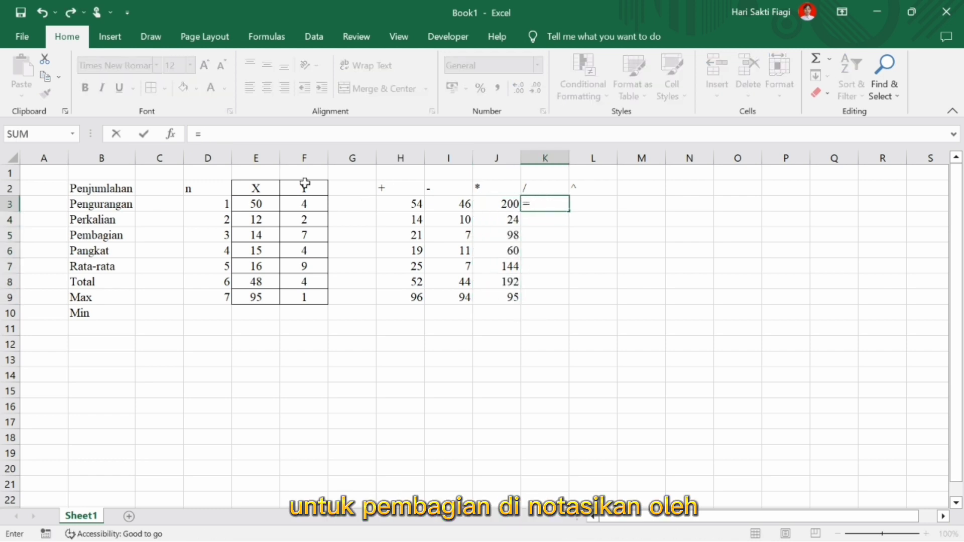
click(257, 201)
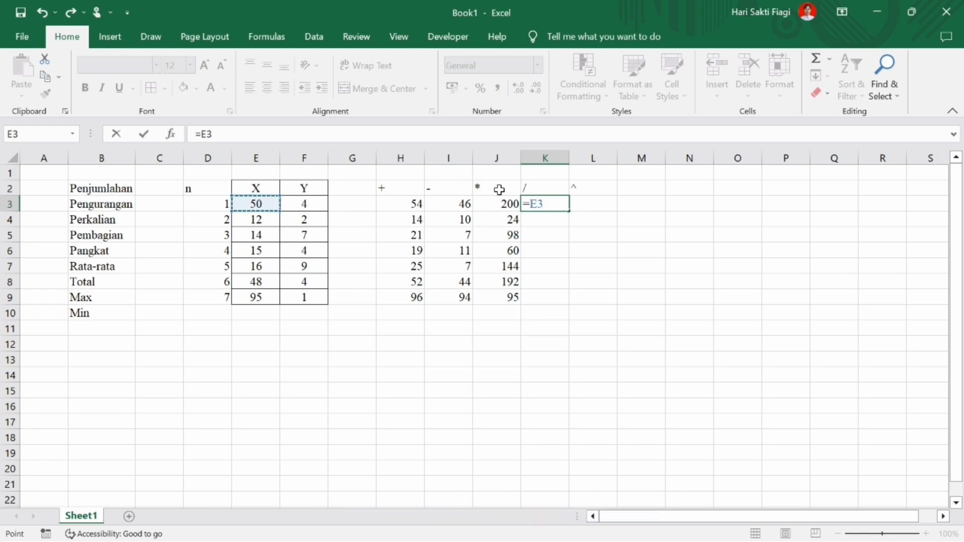
text(/)
key(Up)
click(298, 200)
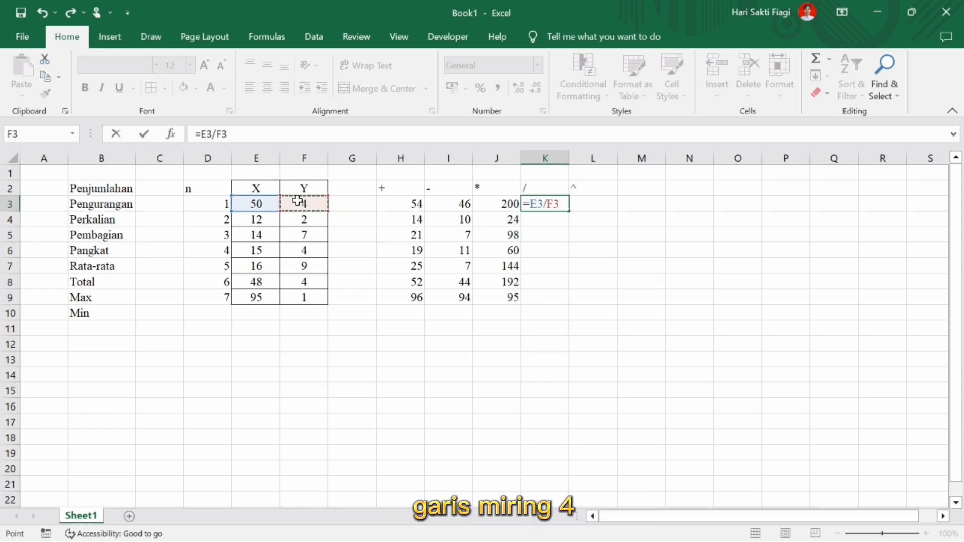
key(Return)
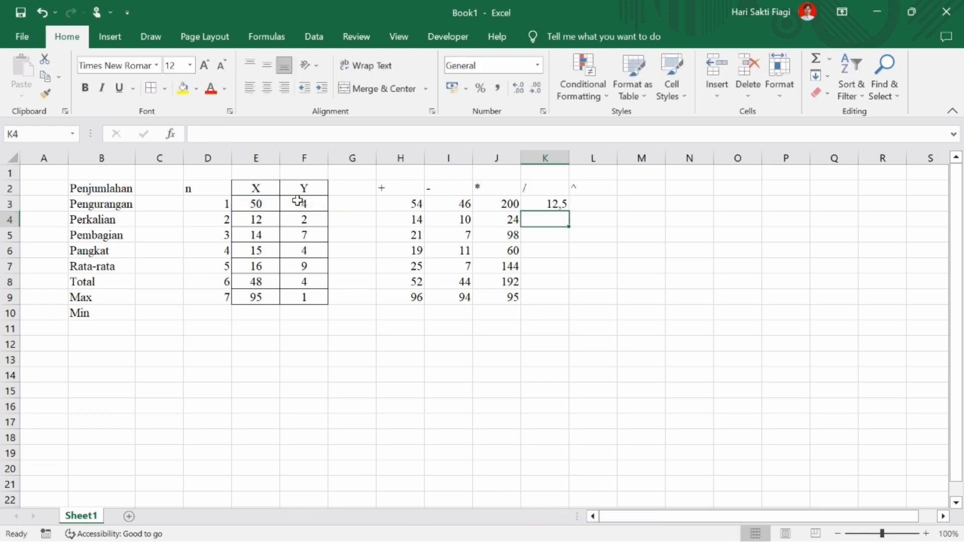
Step: Fill the division formula in K3 down to K9
click(554, 204)
drag(569, 213, 564, 301)
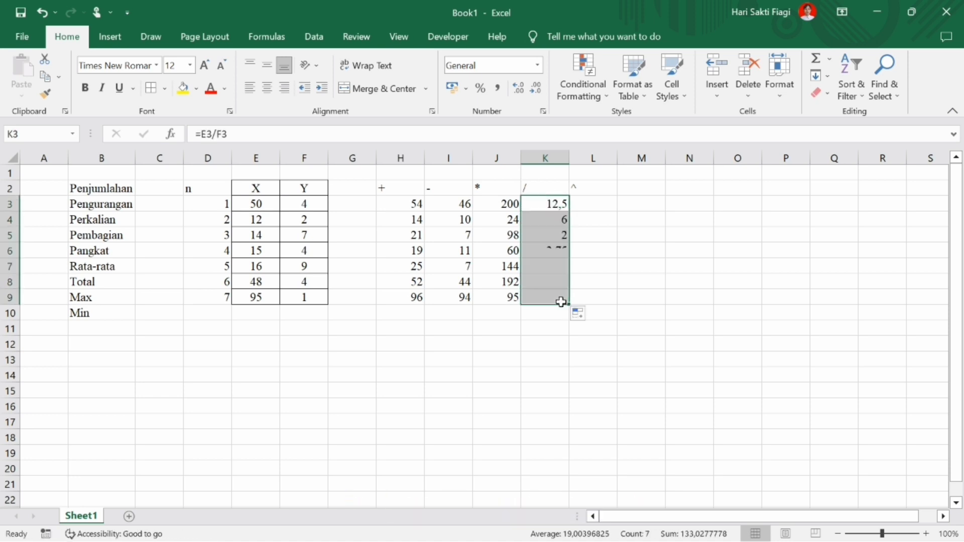
Step: Raise X to the power of Y with =E3^F3 in L3 and fill the formula down to L9
click(601, 210)
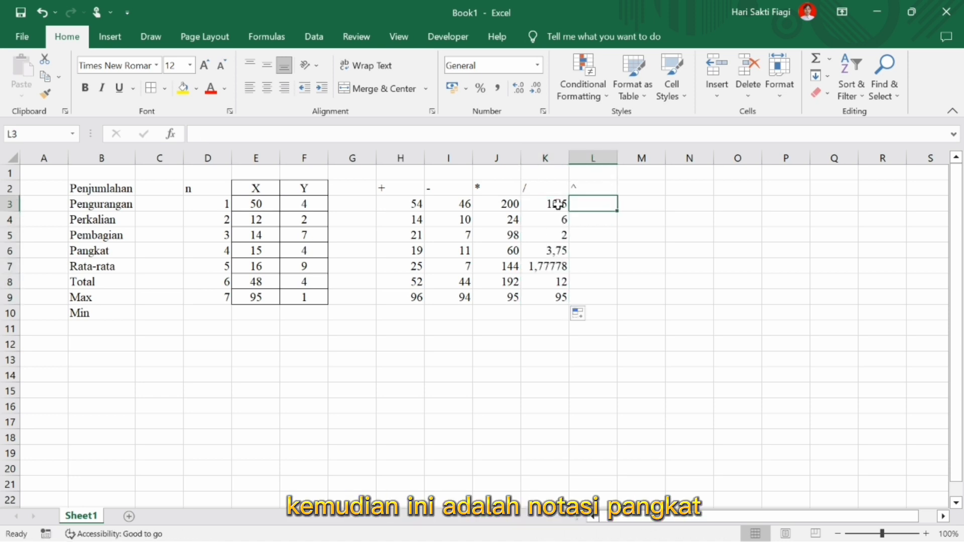
text(=)
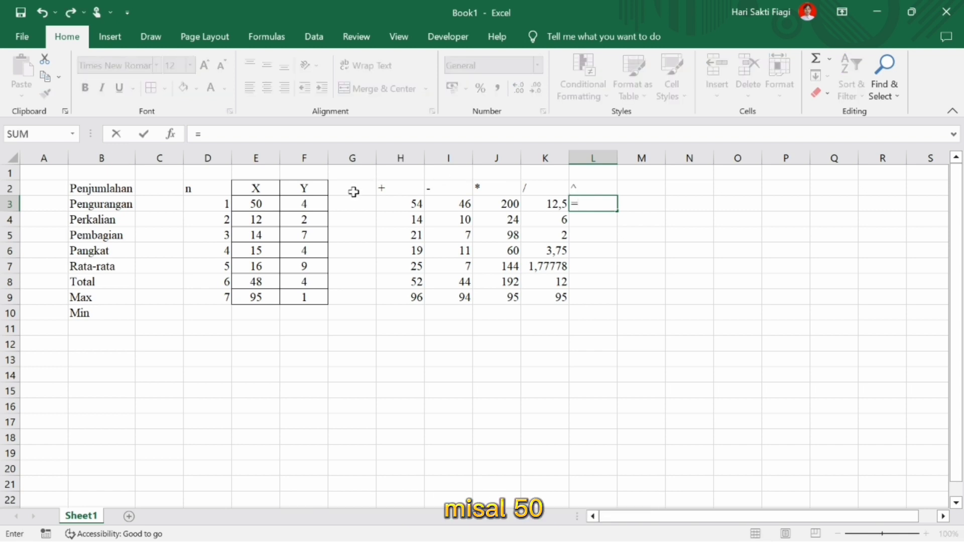
click(257, 200)
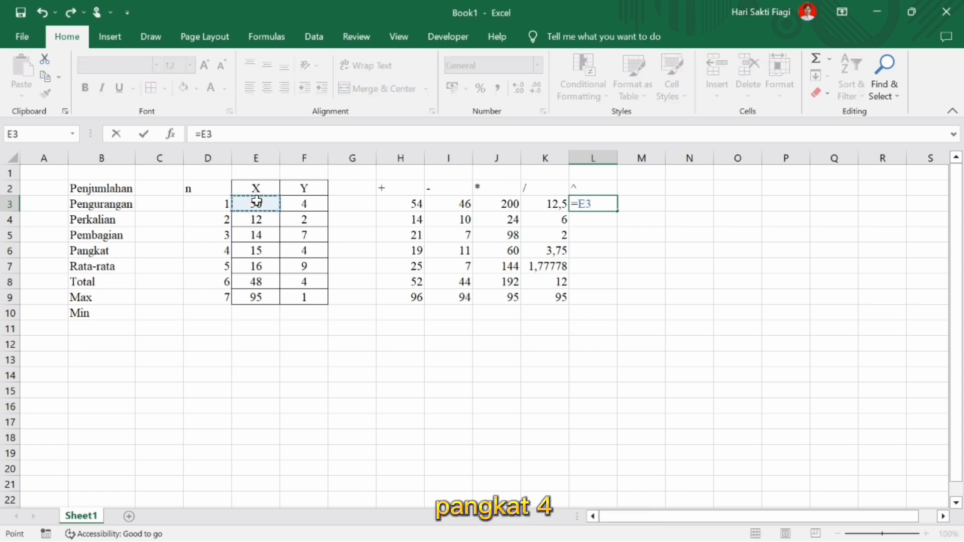
text(^)
click(304, 204)
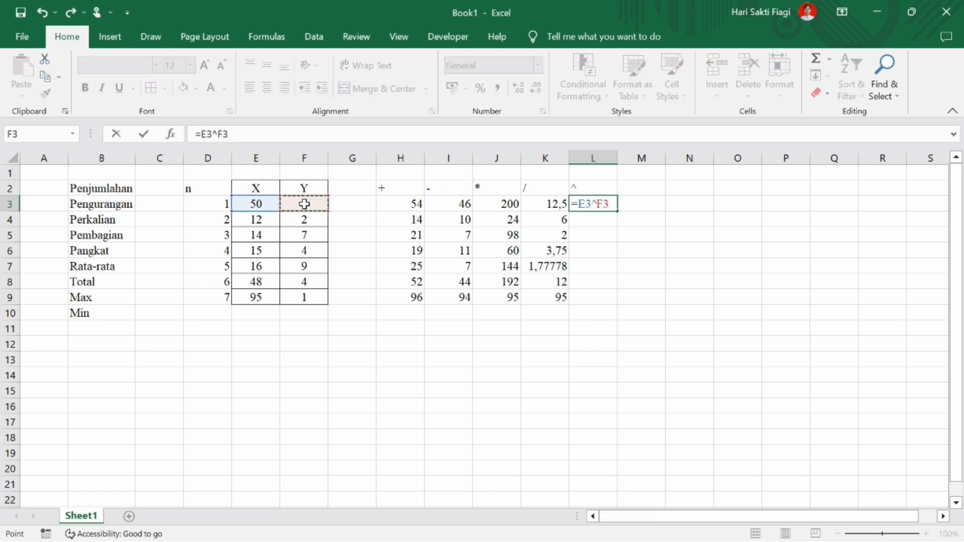
key(Return)
click(622, 204)
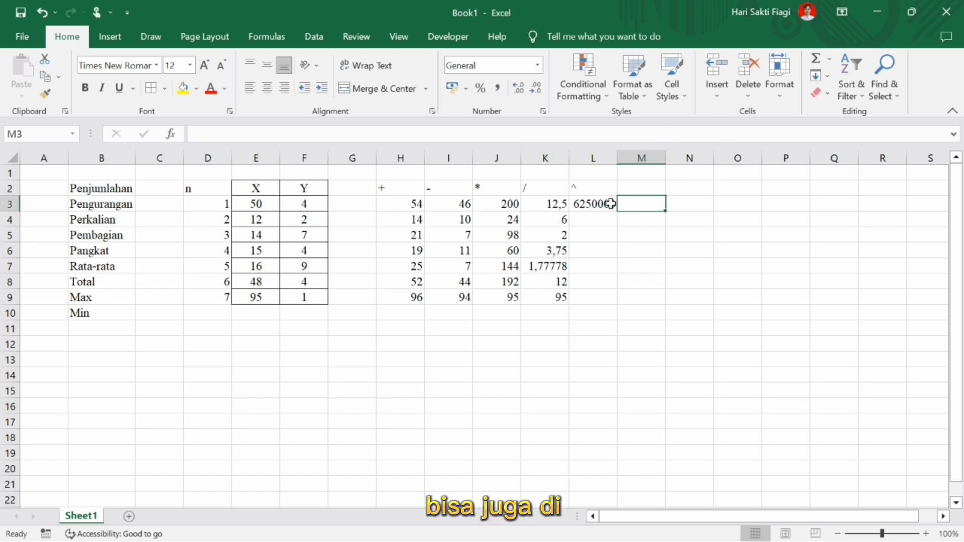
click(610, 204)
drag(617, 211, 594, 299)
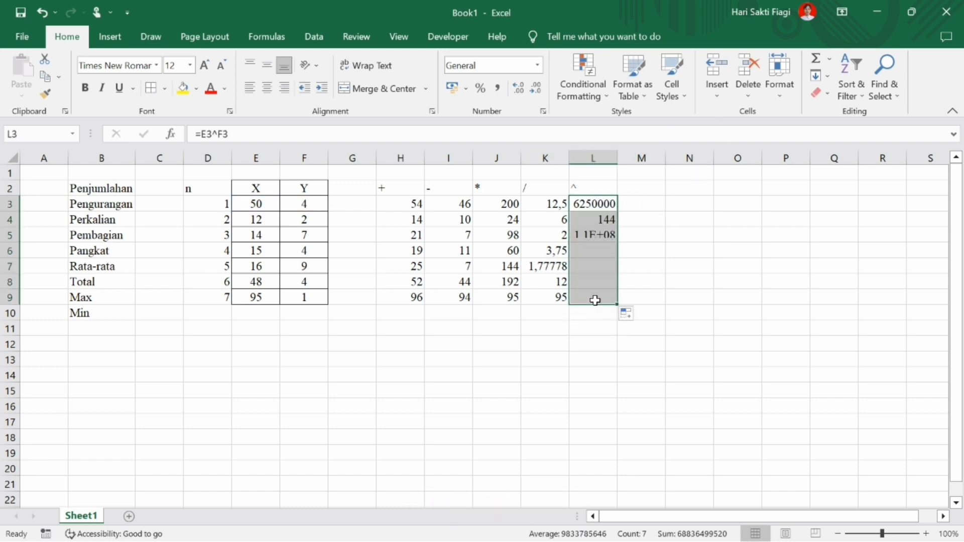
click(144, 253)
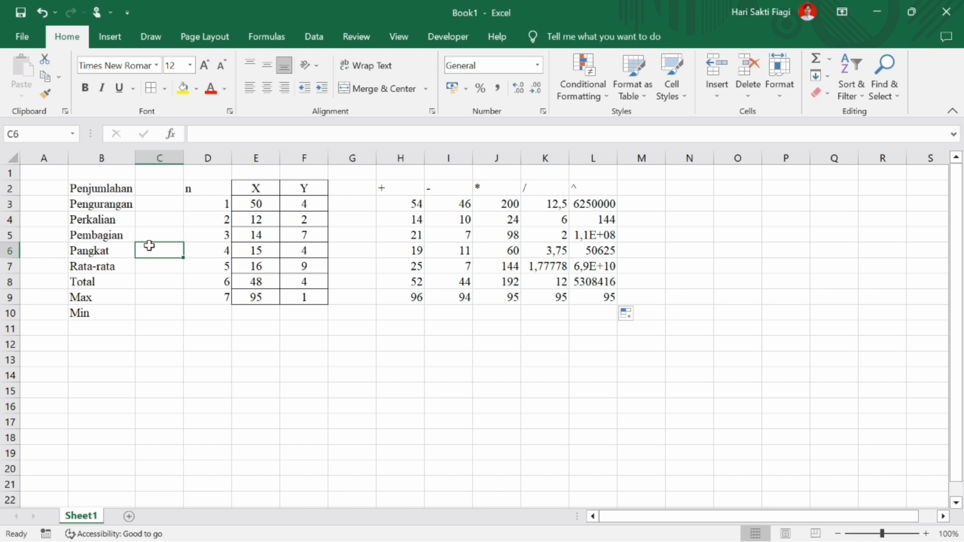
Step: Calculate the average of the X values in E12 with AVERAGE over E3:E9
click(265, 342)
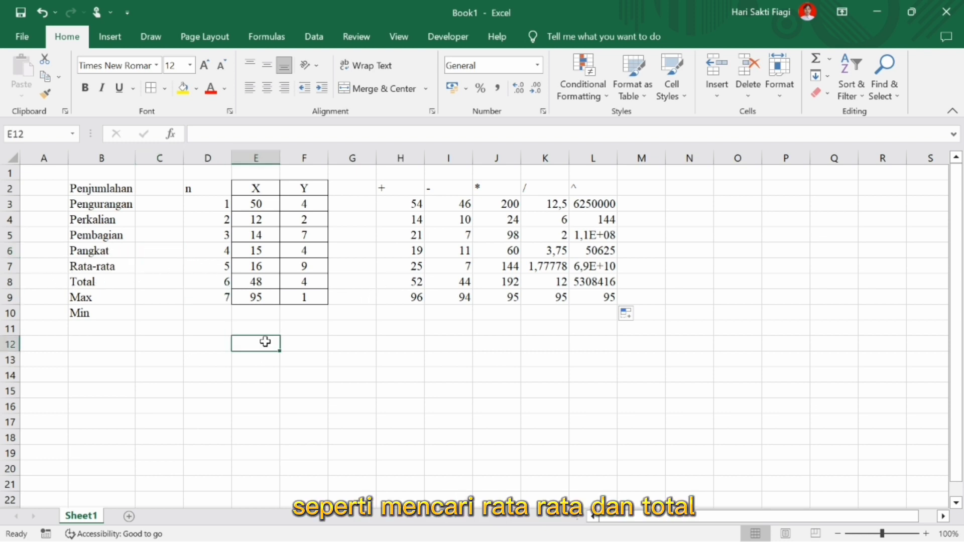
text(=)
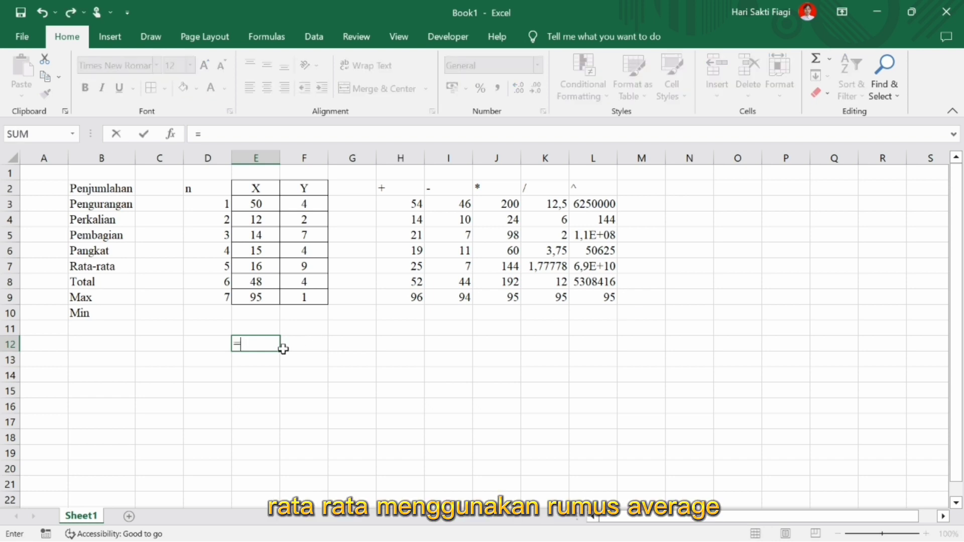
text(su)
text(average)
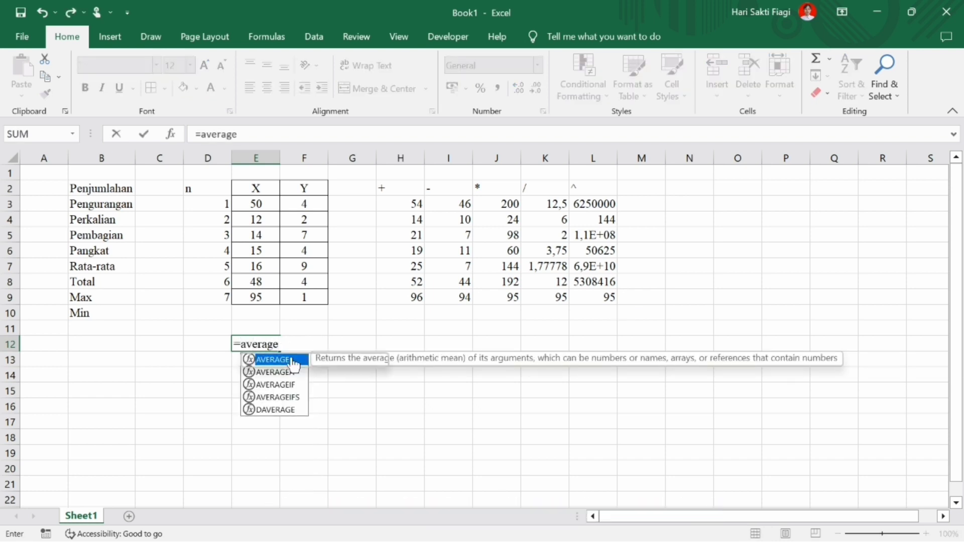
double_click(291, 360)
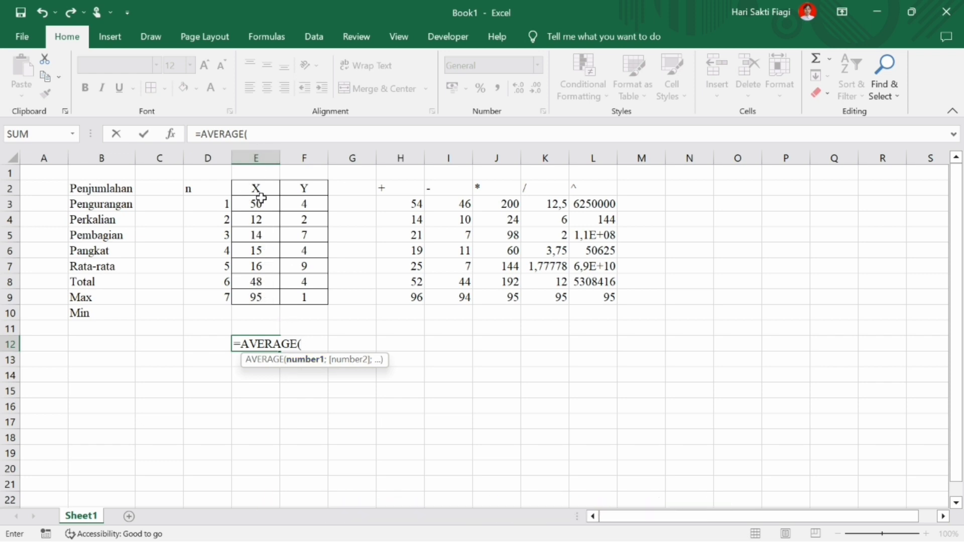
drag(258, 201, 263, 298)
key(Return)
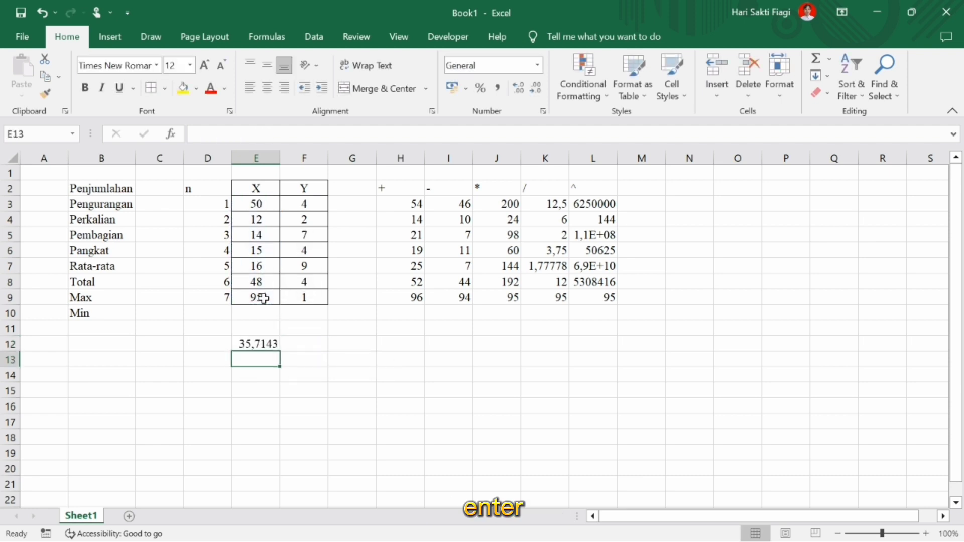
Step: Fill the average formula from E12 across to F12 for the Y values
click(272, 344)
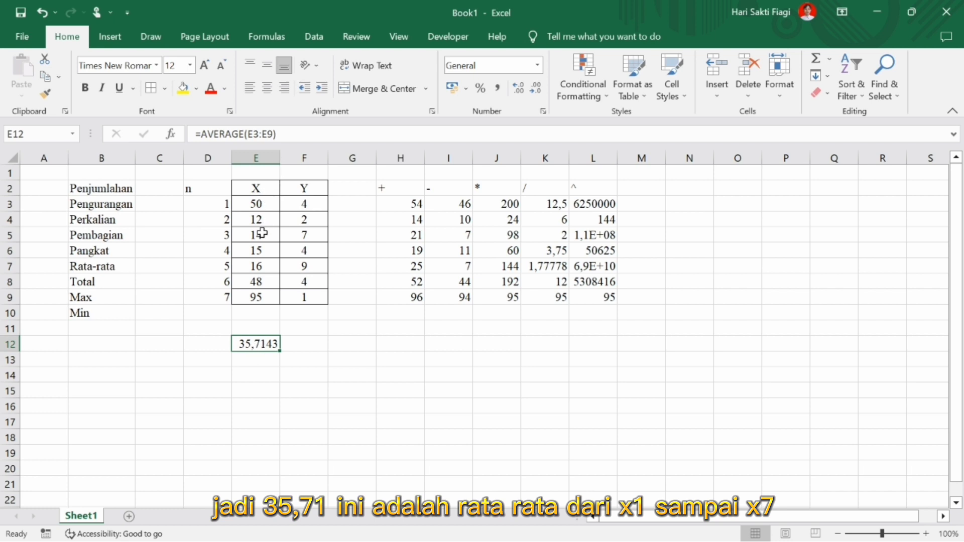
click(312, 345)
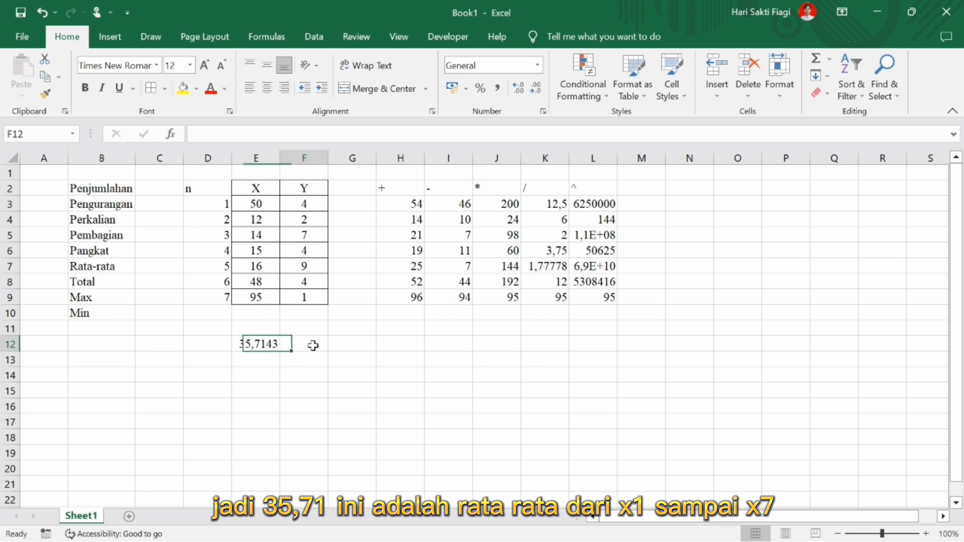
click(267, 348)
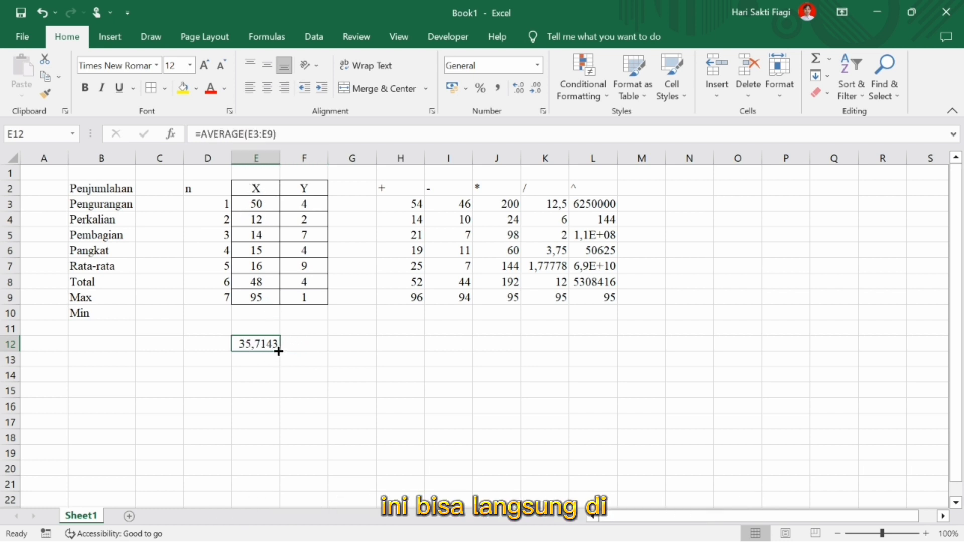
drag(279, 350, 314, 346)
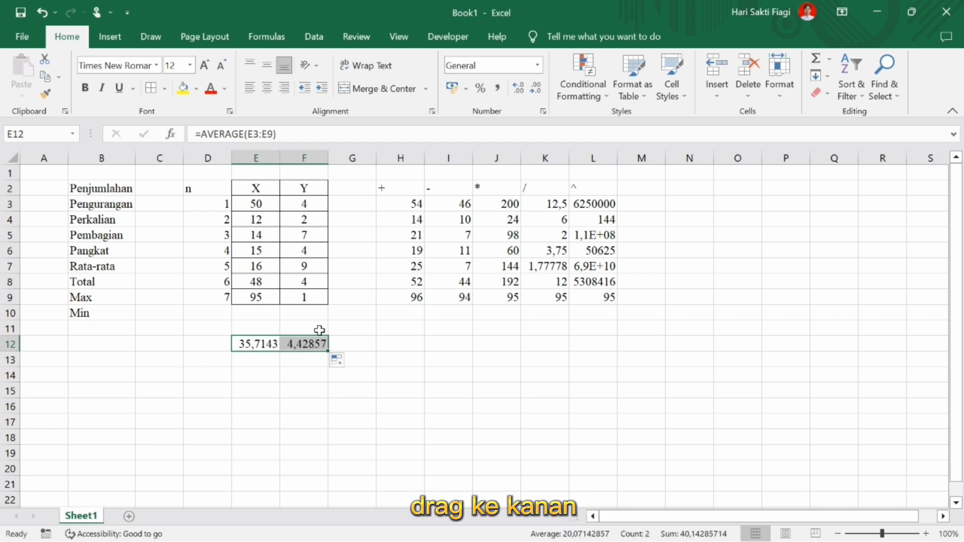
click(320, 330)
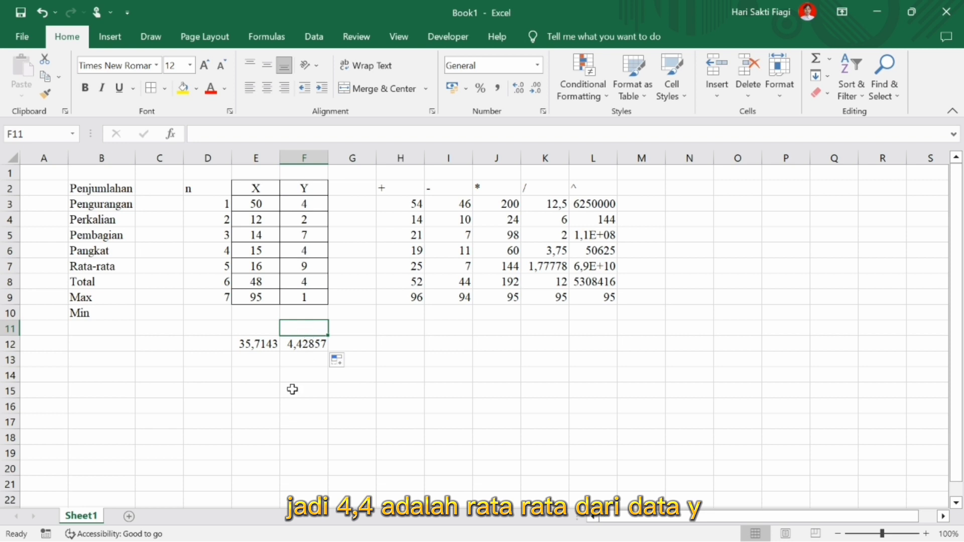
Step: Total the X values in E10 with SUM over E3:E9
click(265, 310)
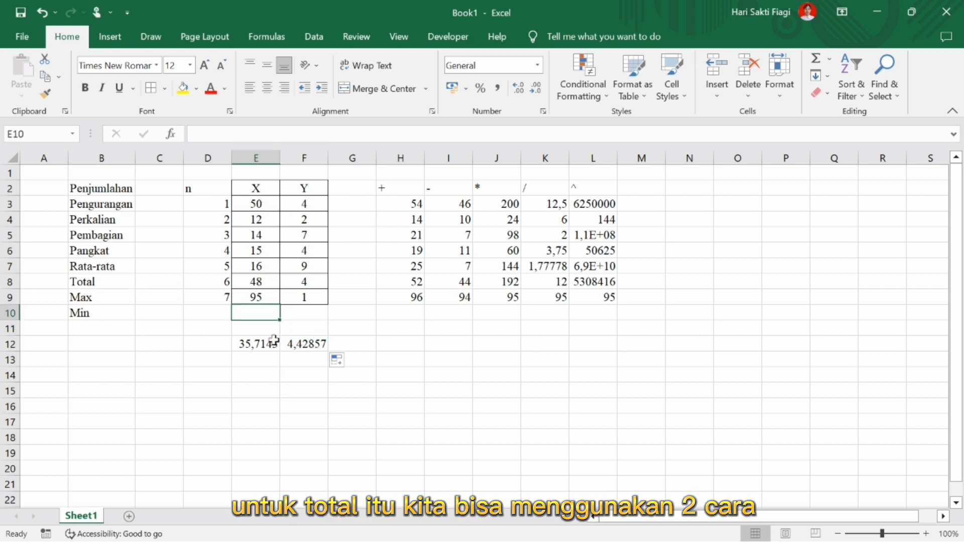
text(=sum)
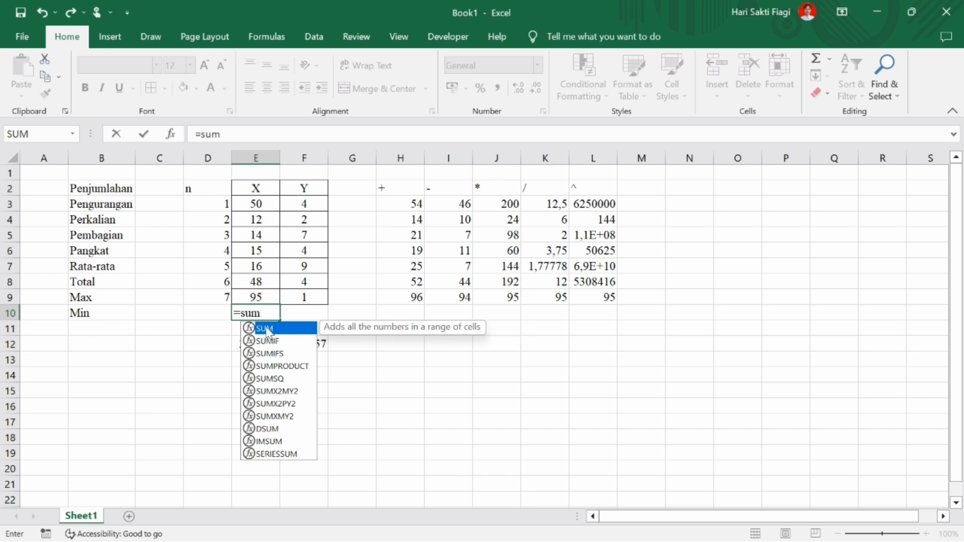
double_click(265, 328)
drag(255, 206, 264, 295)
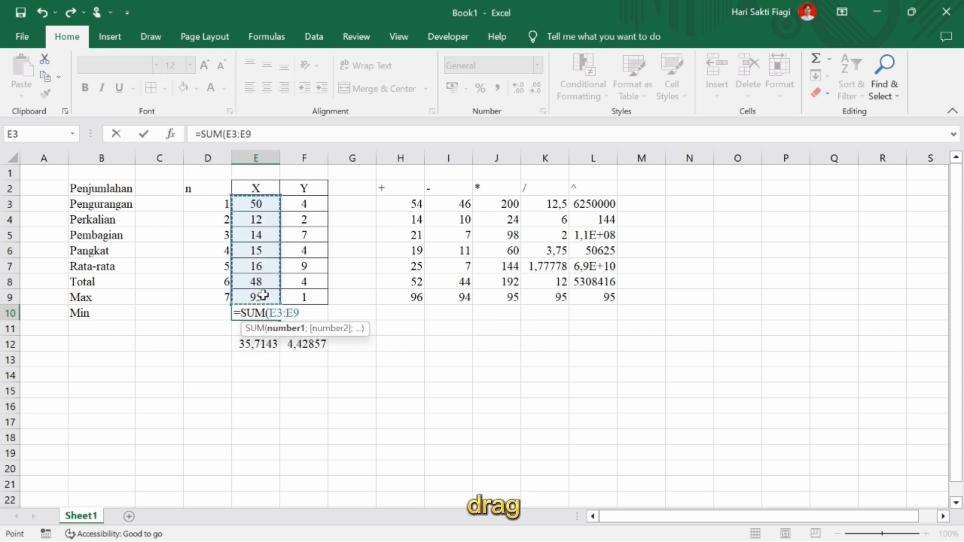
key(Return)
Step: Total the Y values F3:F9 in F10 using AutoSum
drag(314, 203, 307, 312)
click(817, 60)
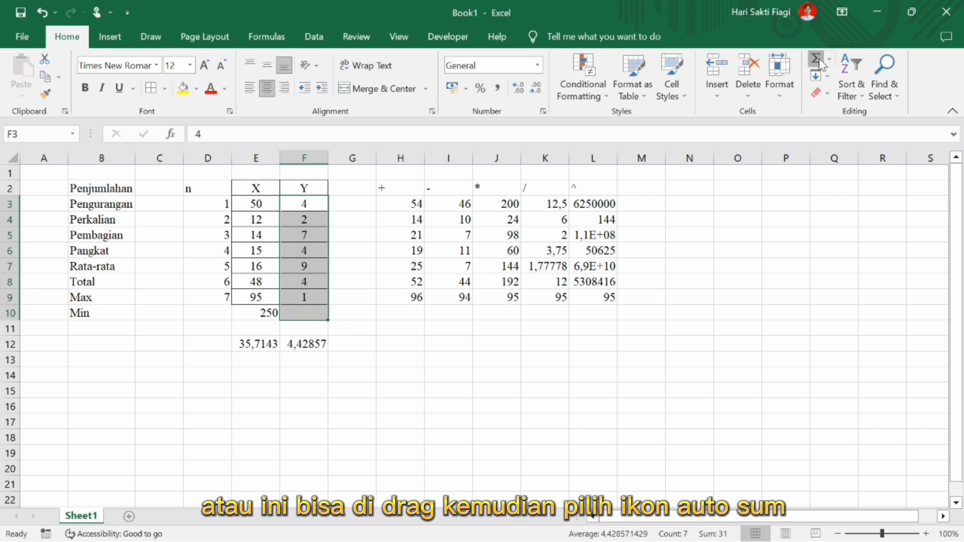
click(445, 328)
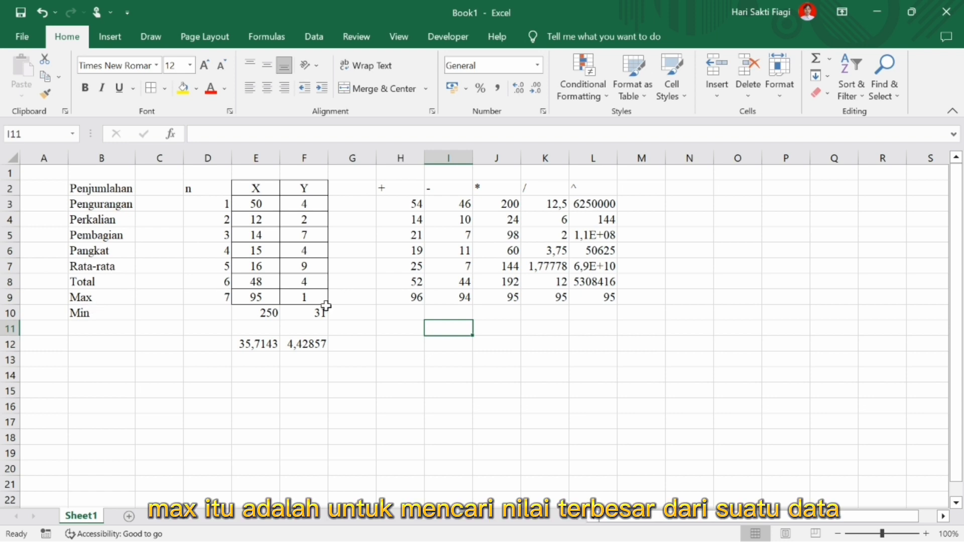
Step: Find the largest X value in E11 with MAX over E3:E9
click(258, 332)
text(=max)
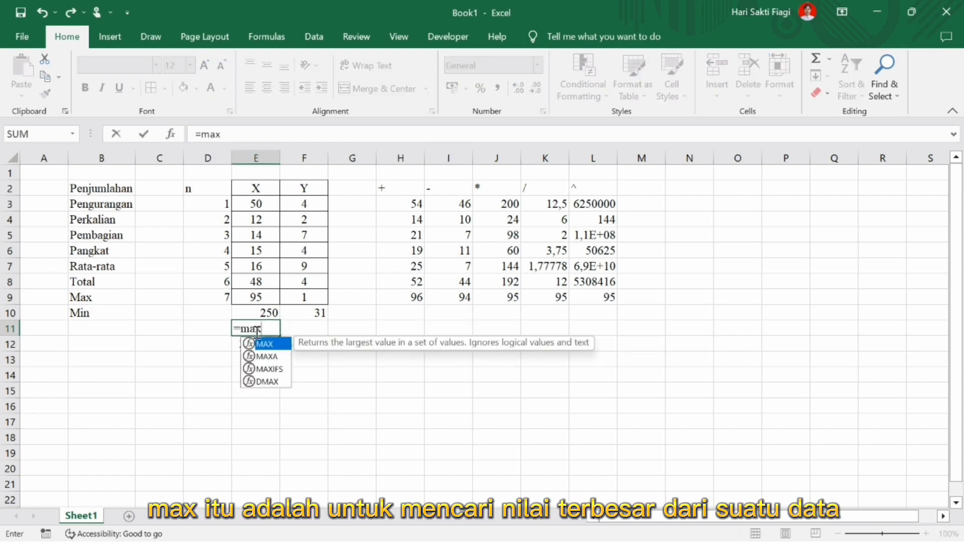
double_click(265, 344)
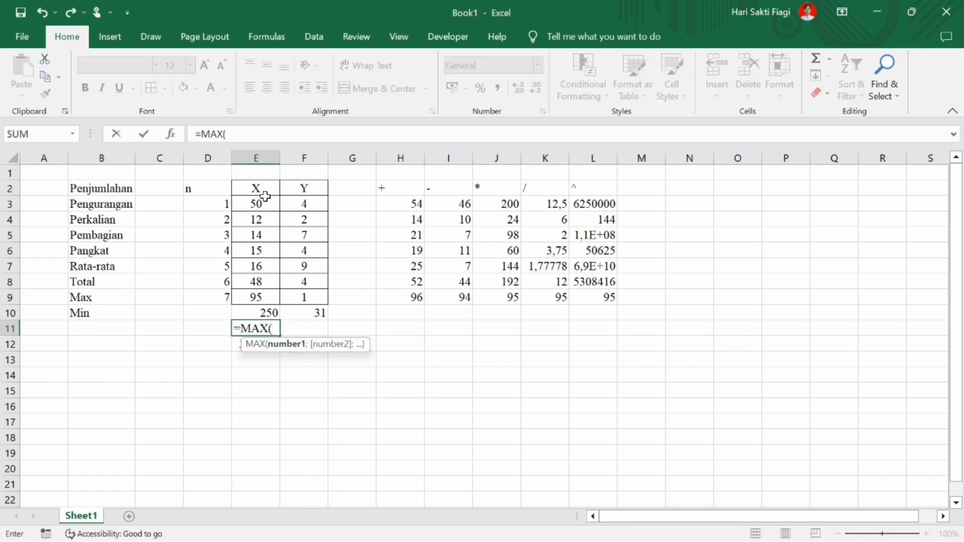
drag(260, 200, 269, 300)
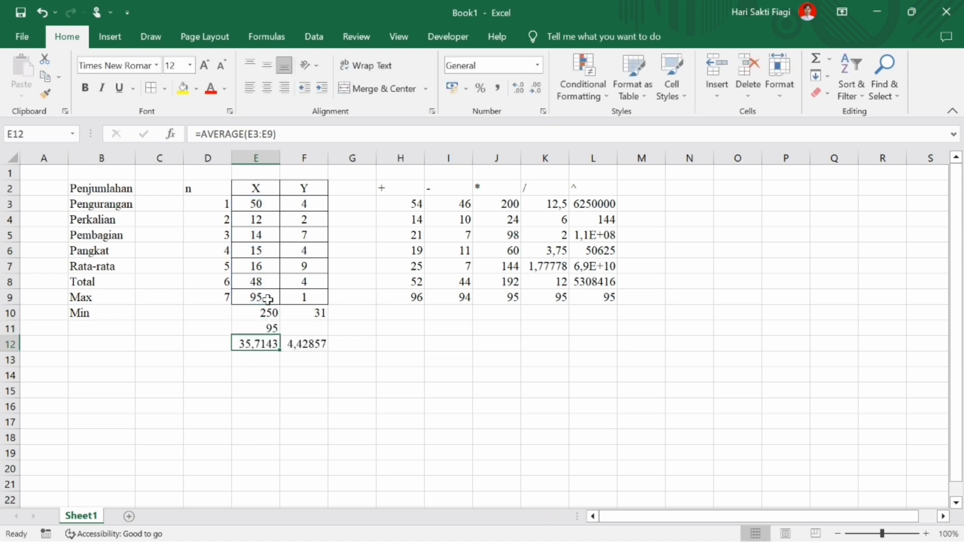
key(Return)
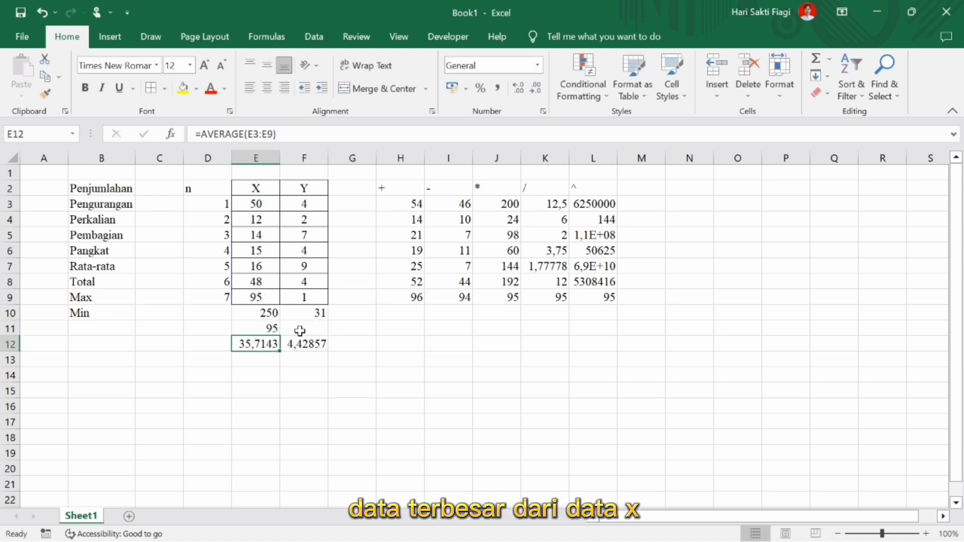
Step: Fill the maximum formula from E11 across to F11 for the Y values
click(273, 331)
drag(281, 336, 316, 334)
click(355, 342)
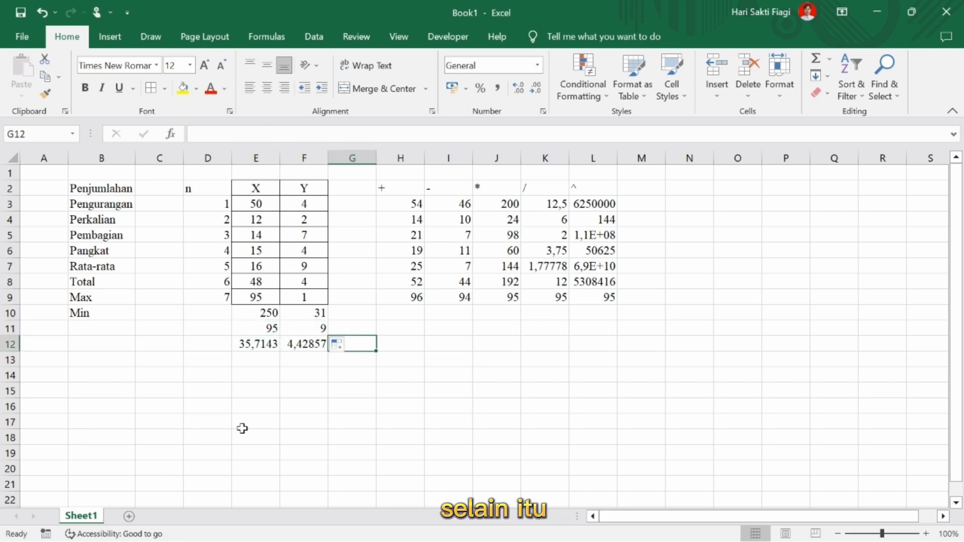
Step: Copy the X values E3:E9 and paste them starting at I12
drag(258, 205, 258, 295)
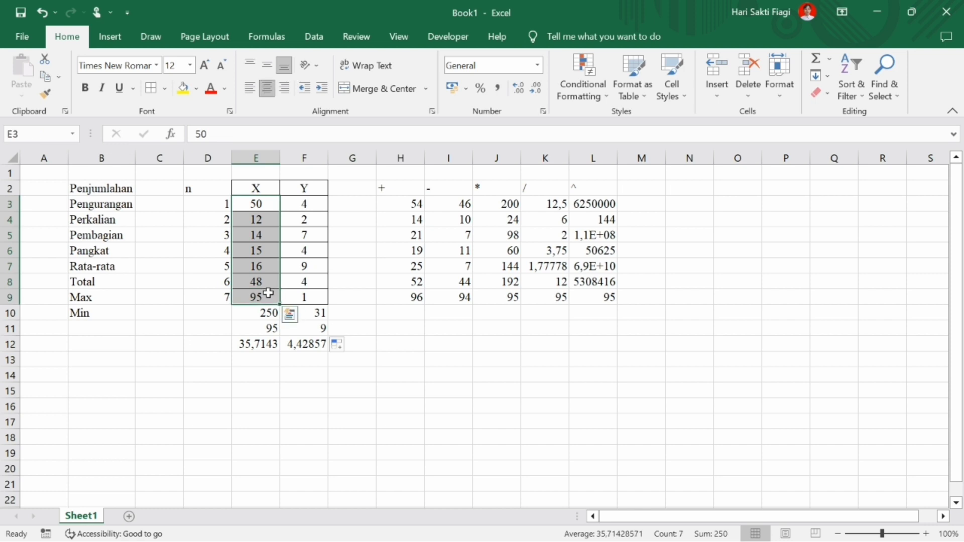
key(ctrl+c)
click(465, 343)
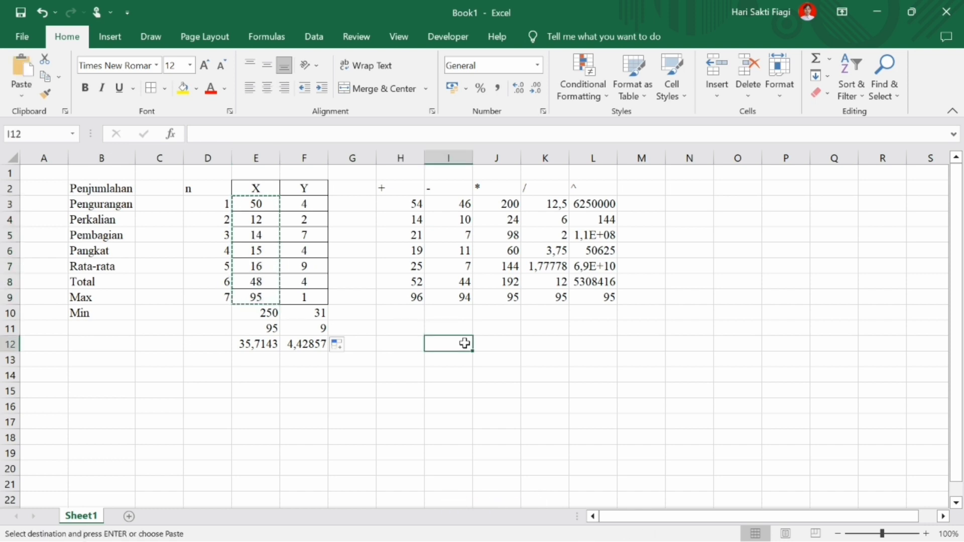
key(ctrl+v)
Step: Enter the constant multiplier 3,14 in J12 beside the first copied X value
click(483, 345)
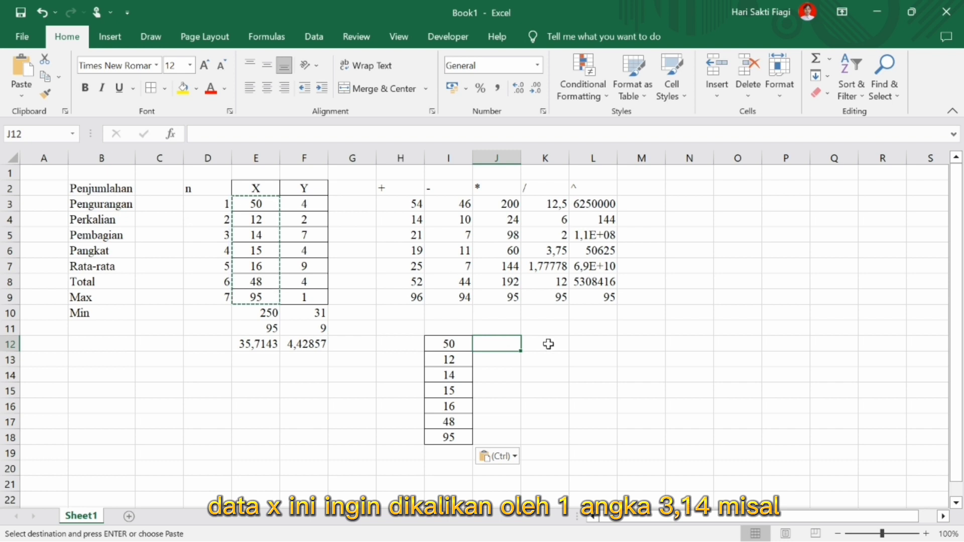
text(3)
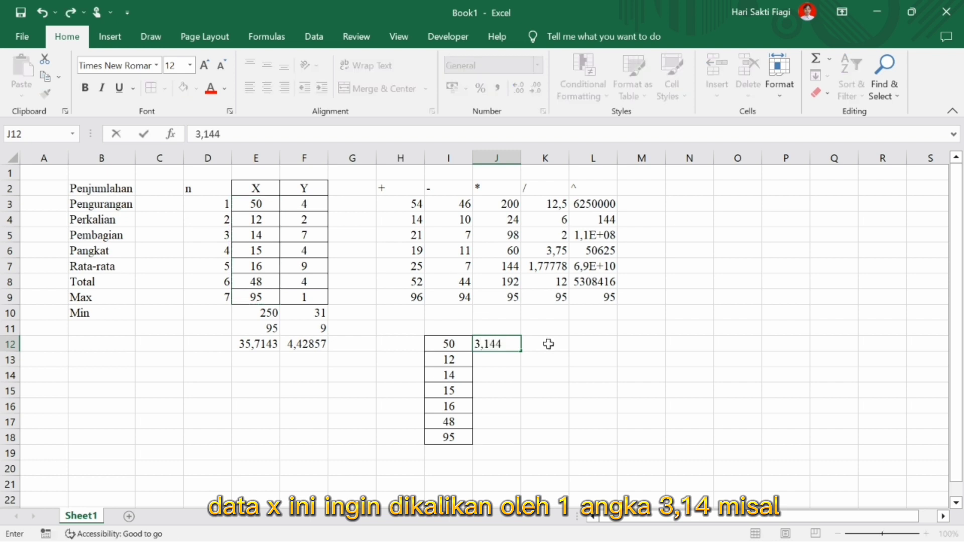
text(,144)
key(BackSpace)
Step: Multiply the first copied X value by the constant in K12 with the formula =I12*J12
click(548, 344)
text(=)
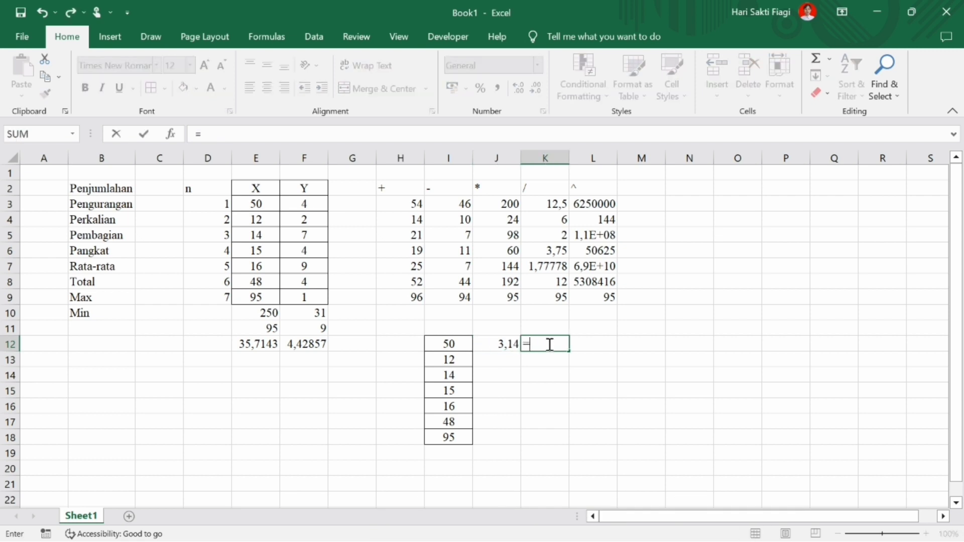
click(436, 344)
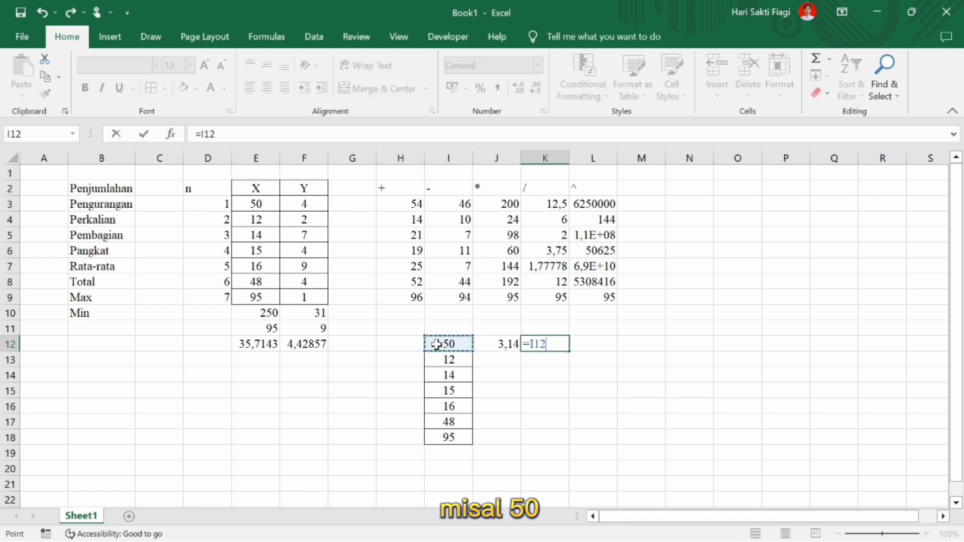
text(*)
click(510, 344)
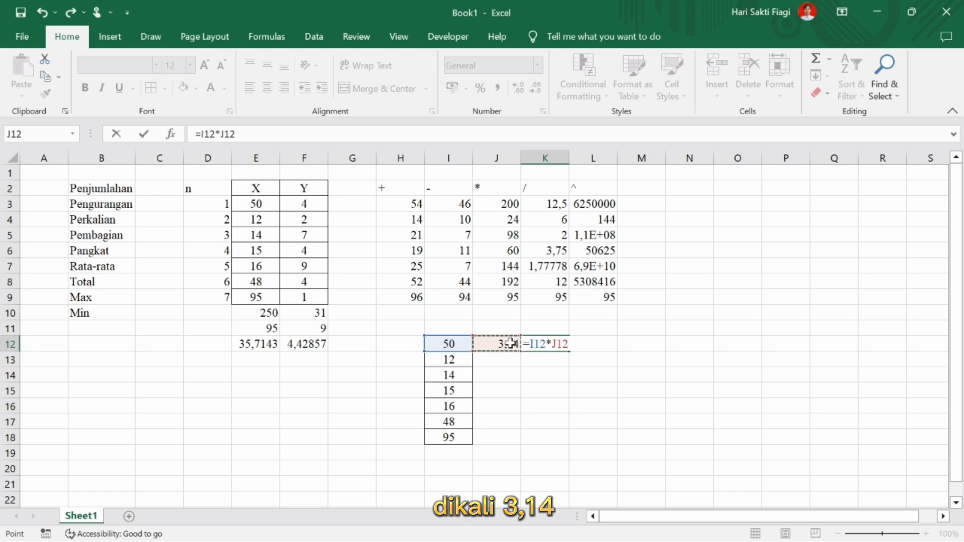
key(Return)
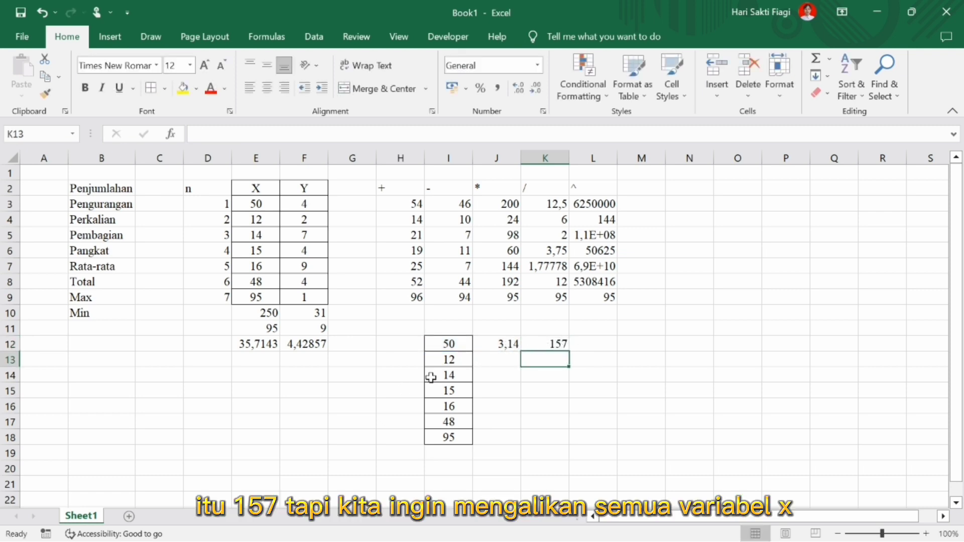
Step: Try to fill the relative multiplication formula from K12 down to K18 and inspect the copied formula in K13
click(545, 345)
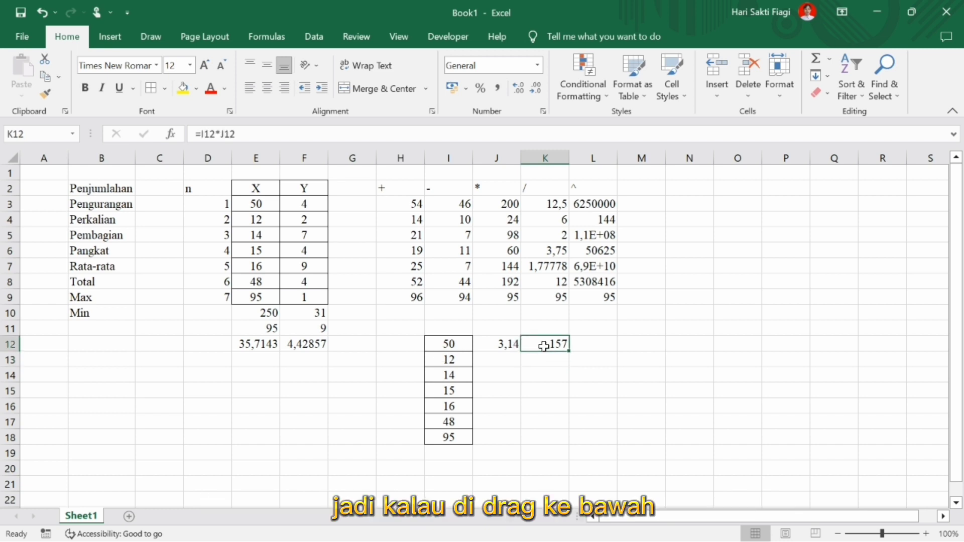
drag(571, 349, 554, 439)
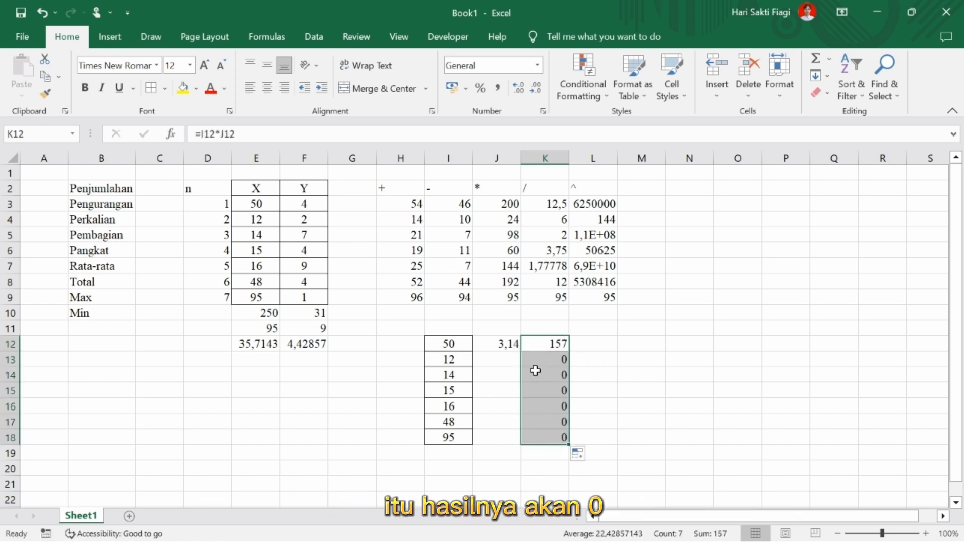
click(541, 392)
click(553, 362)
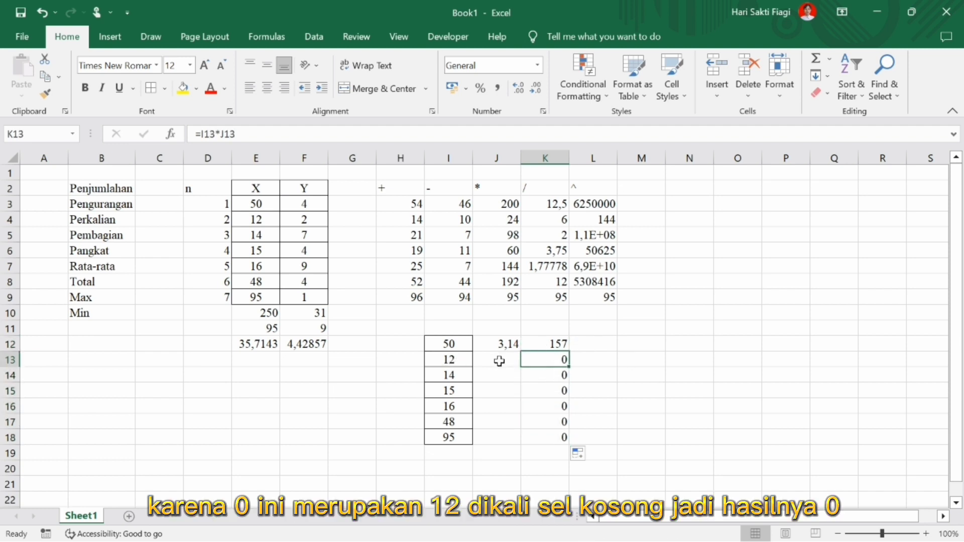
Step: Make the multiplier reference absolute in K12 as =I12*$J$12 and fill the formula down to K18
click(555, 345)
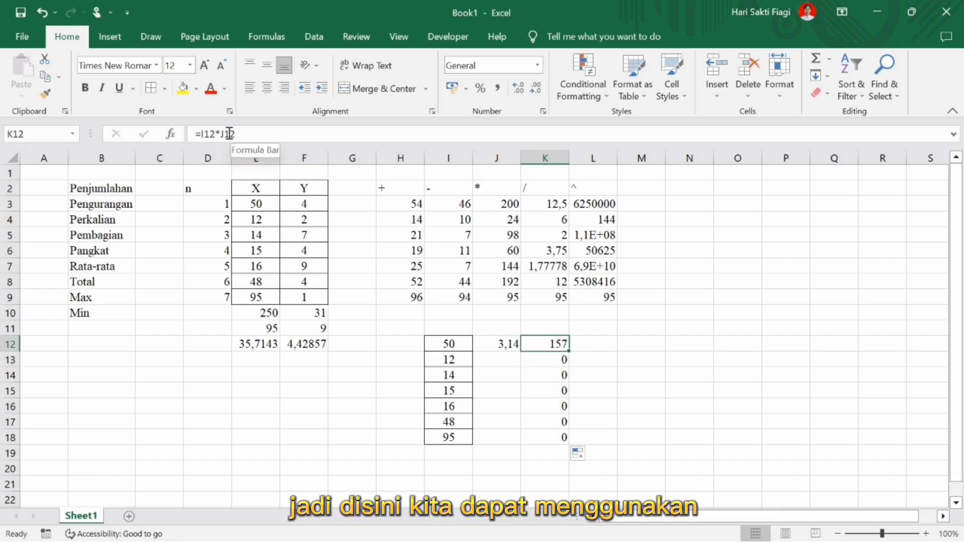
click(244, 133)
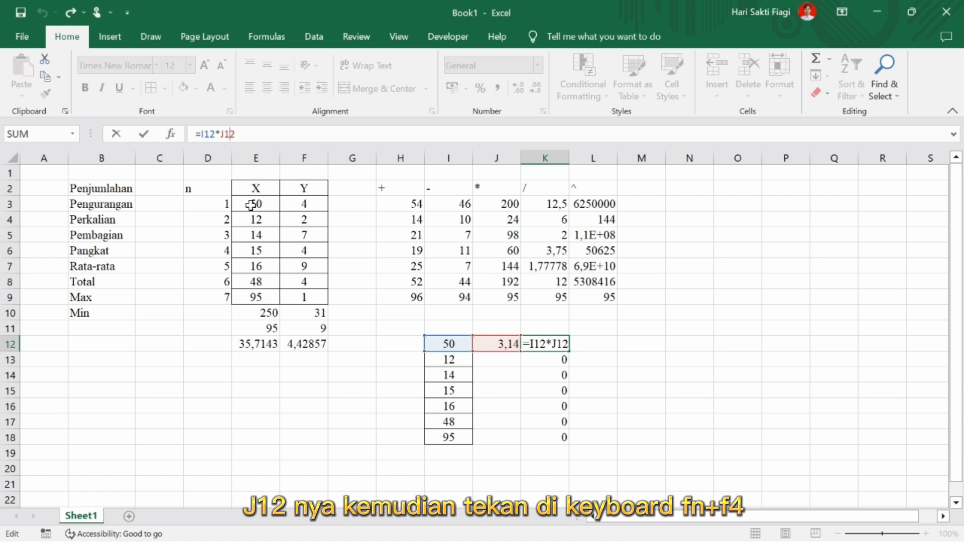
key(F4)
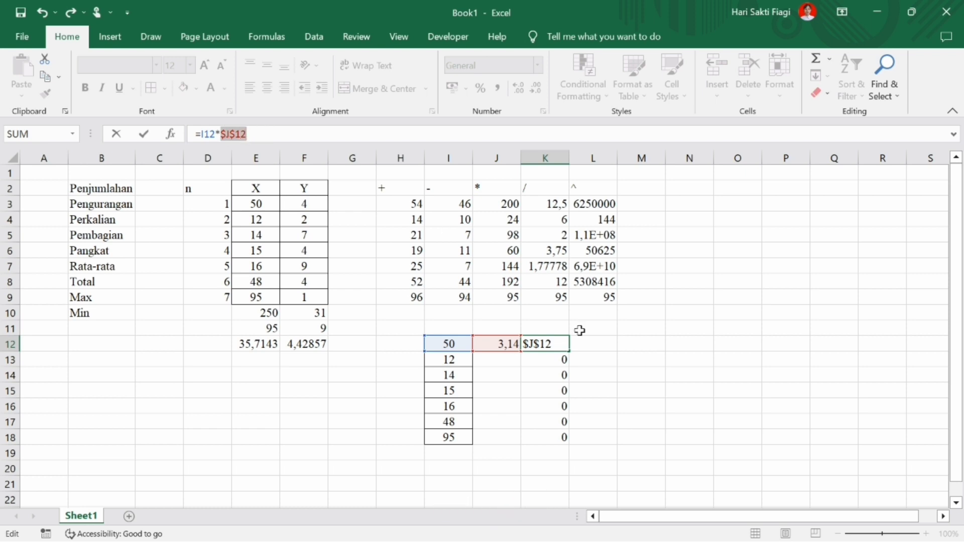
key(Return)
click(553, 345)
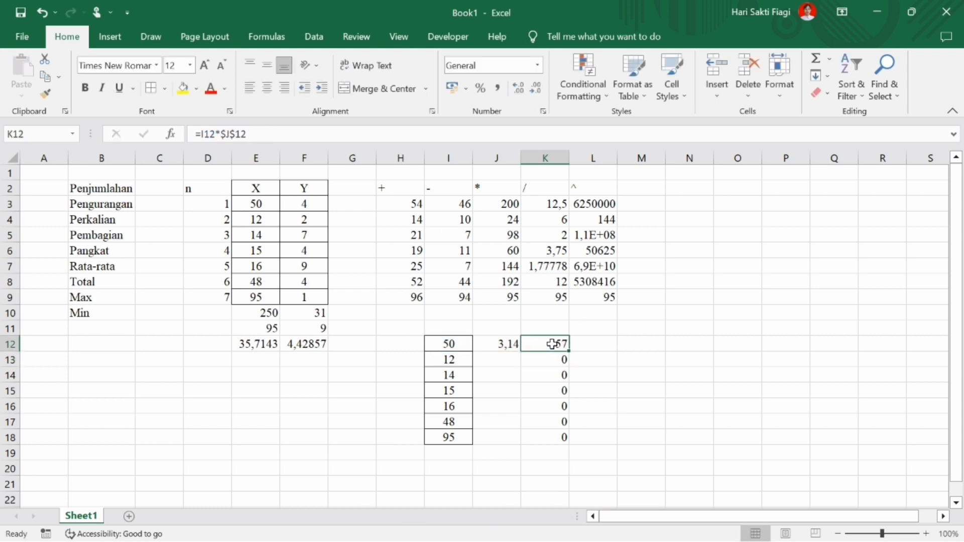
drag(568, 352, 569, 446)
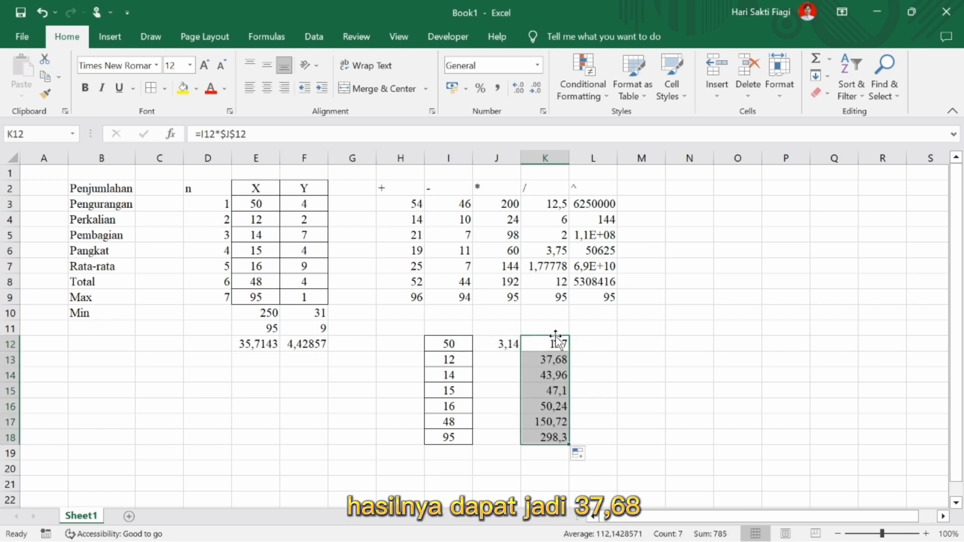
Step: Check the filled formulas in K13, K14, K16 and K18 against the X values and the constant in J12
click(552, 361)
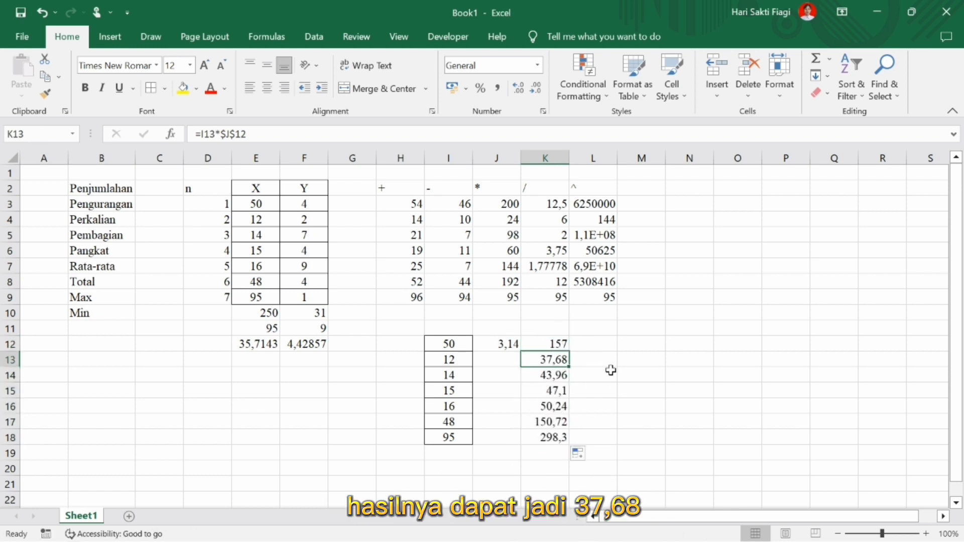
click(457, 361)
click(512, 341)
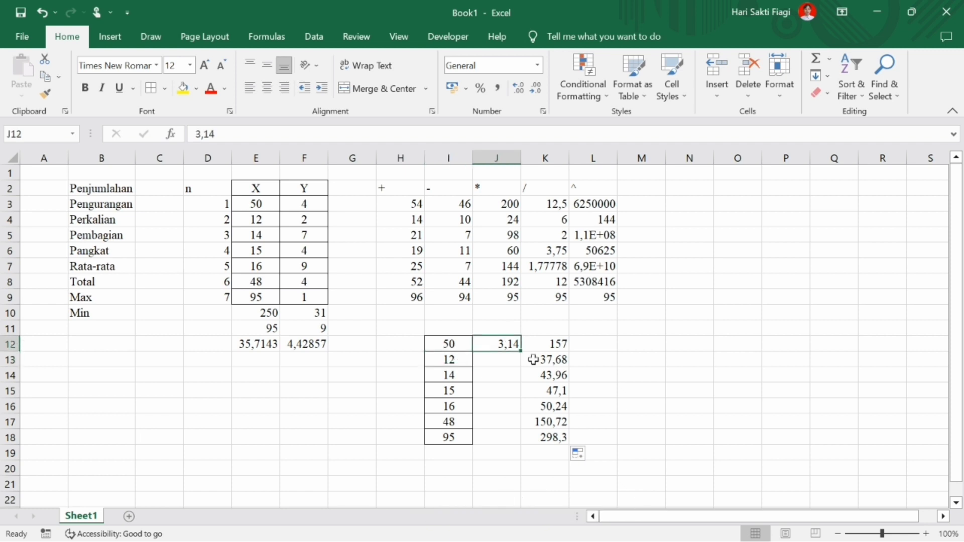
click(551, 373)
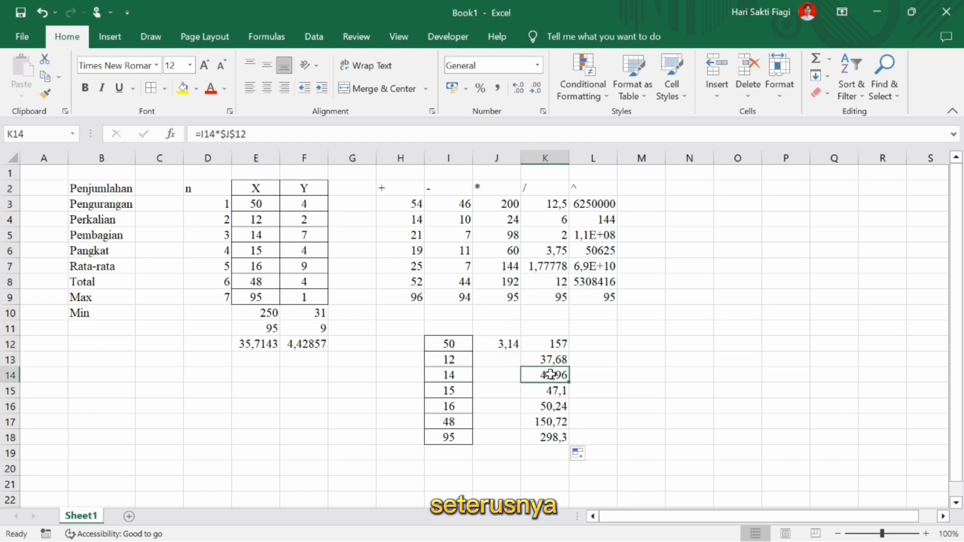
click(555, 407)
click(553, 438)
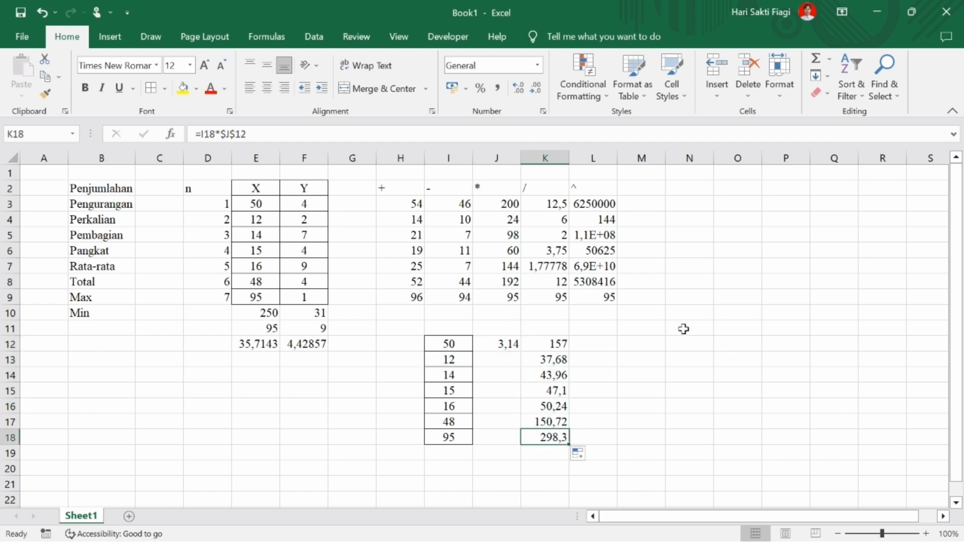
click(684, 329)
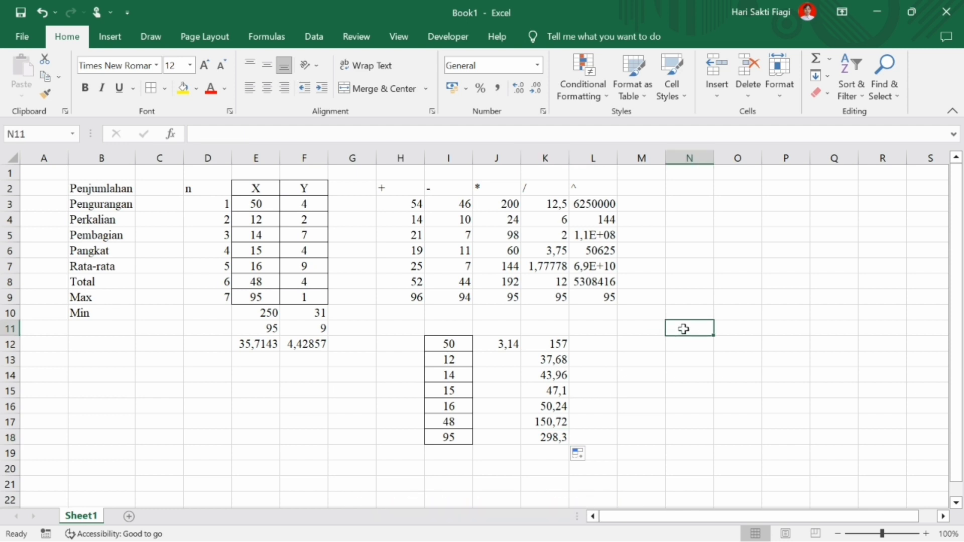